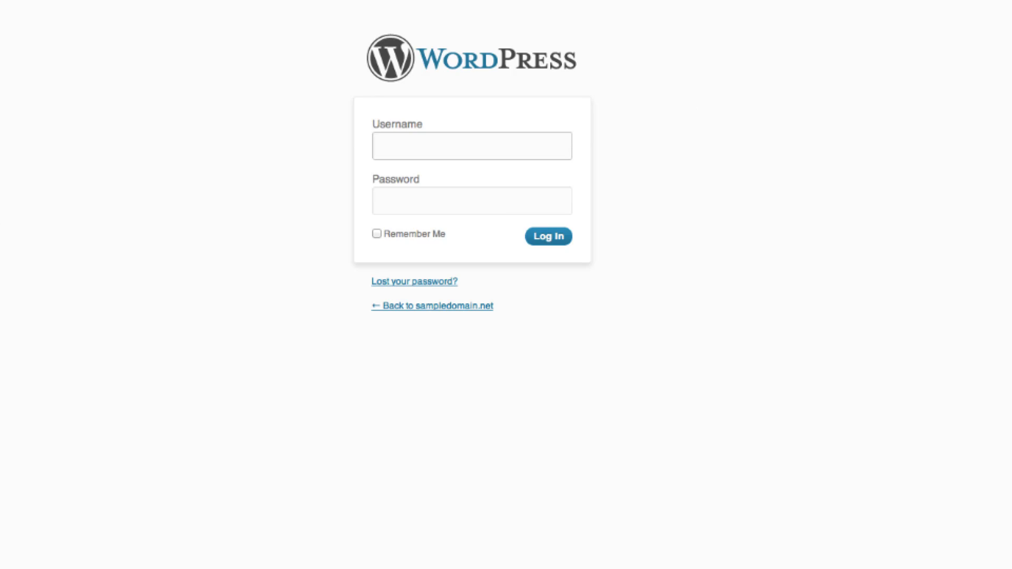
# Log in to the WordPress dashboard with the administrator username and password.
pyautogui.write('admin')
pyautogui.press('Tab')
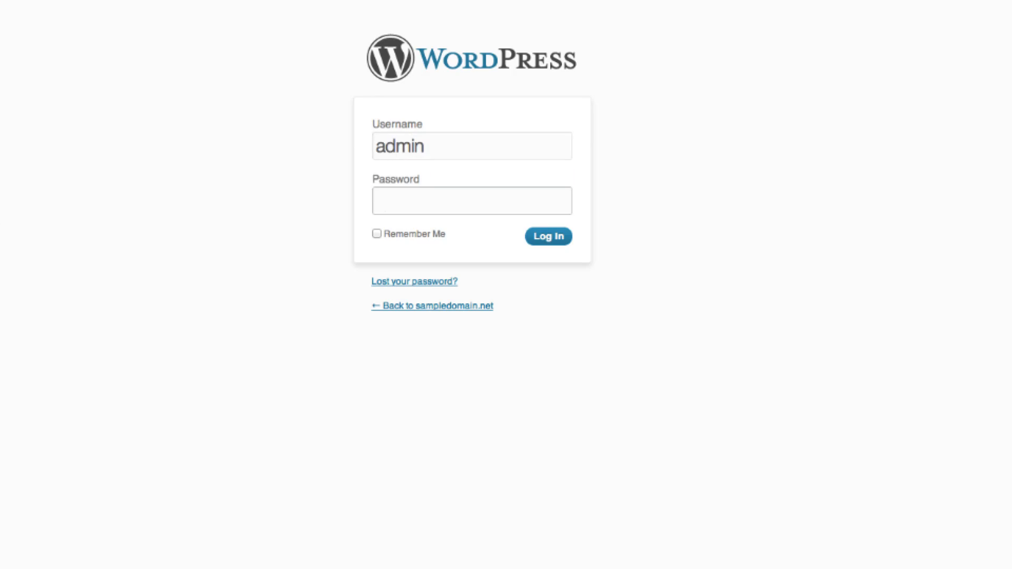
pyautogui.write('•••••••••••')
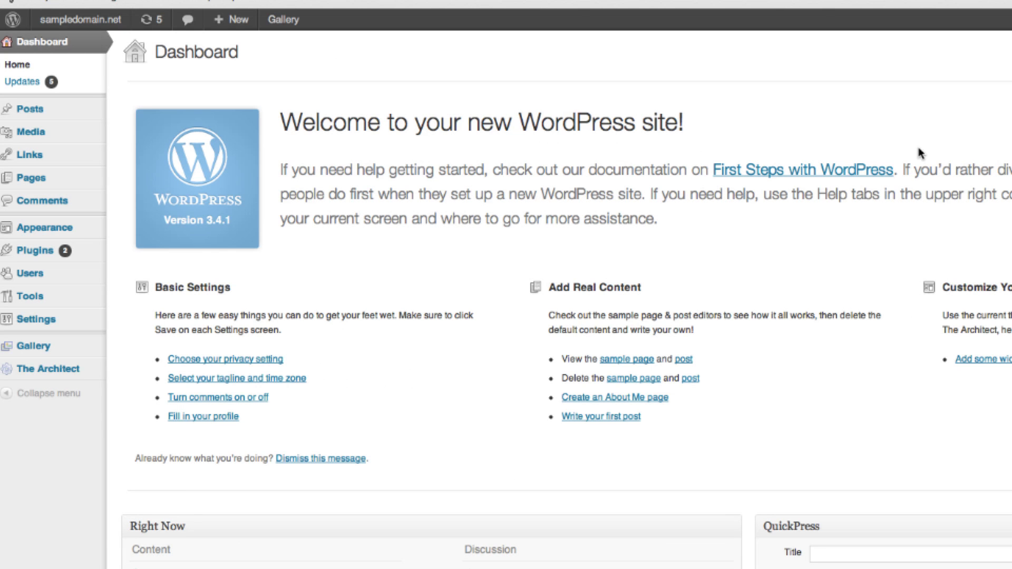
# Search the plugin directory for 'shortcodes ultimate' and install Shortcodes Ultimate 3.9.5.
pyautogui.moveTo(20, 249)
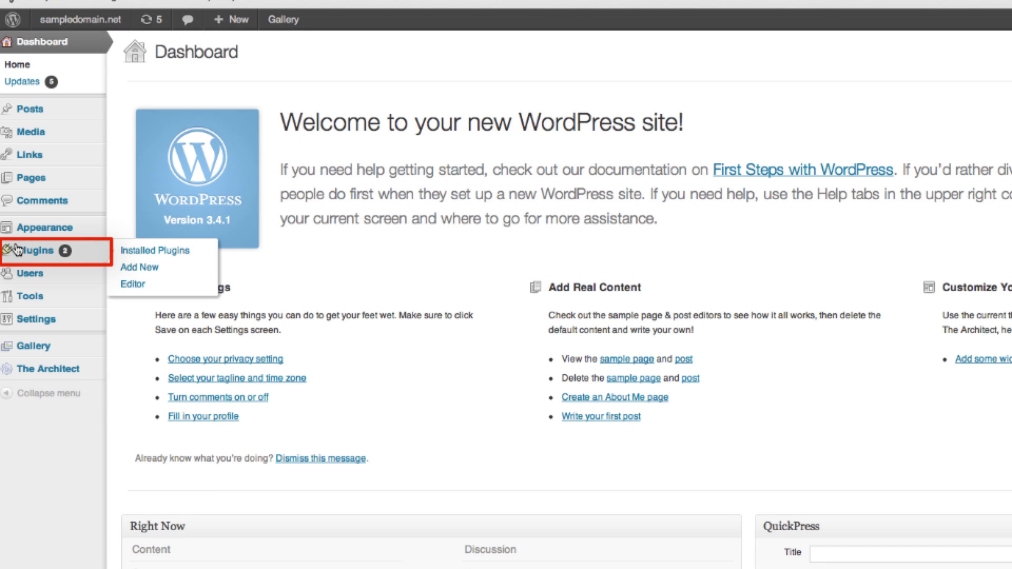
pyautogui.click(138, 267)
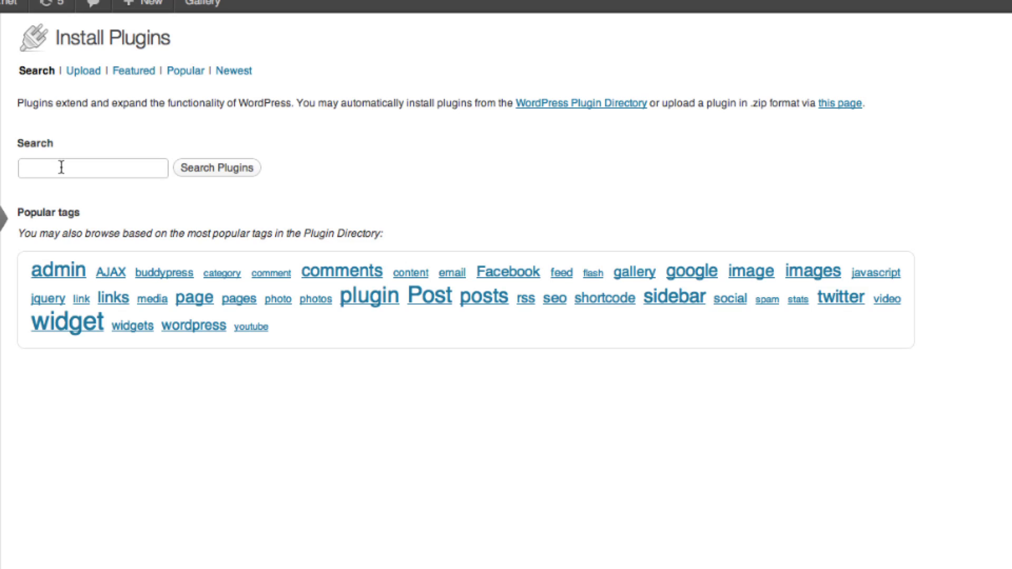
pyautogui.write('shortcodes ultimate')
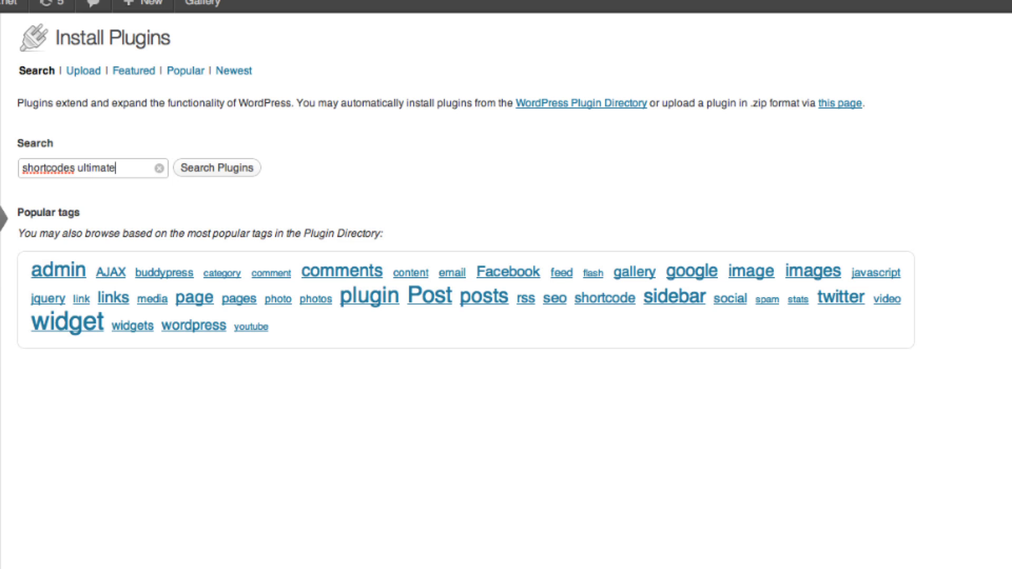
pyautogui.press('Return')
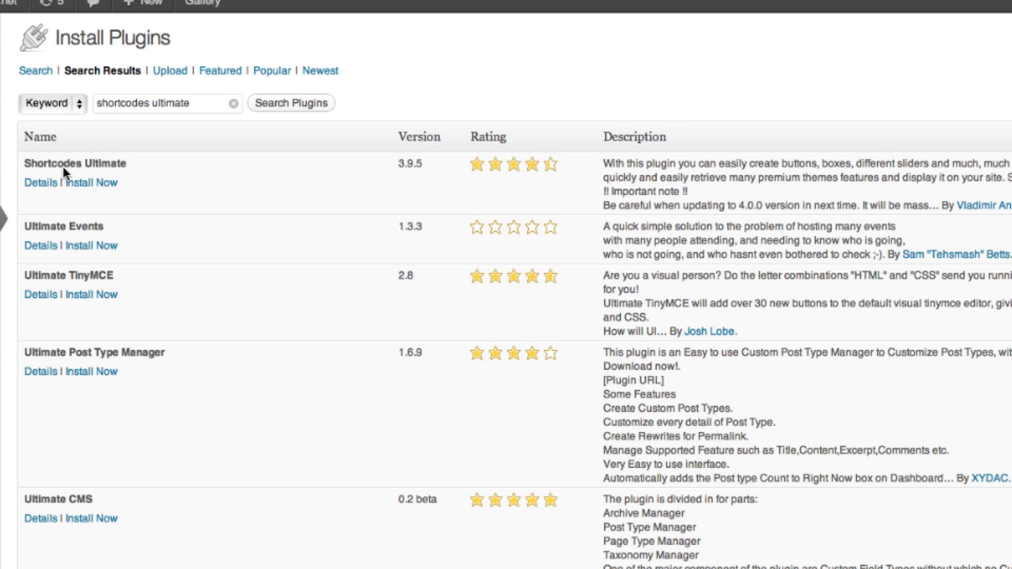
pyautogui.click(94, 182)
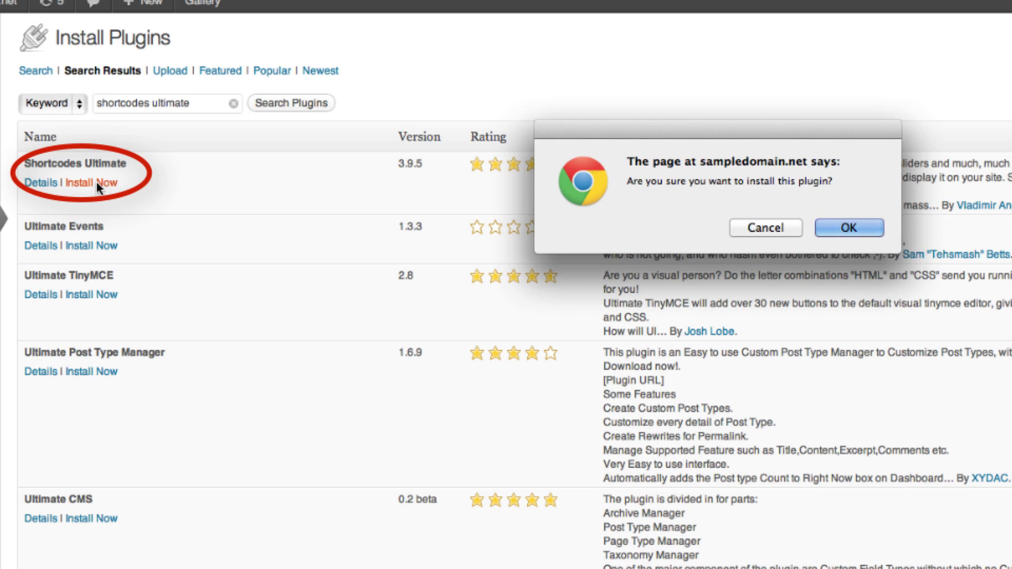
pyautogui.click(841, 231)
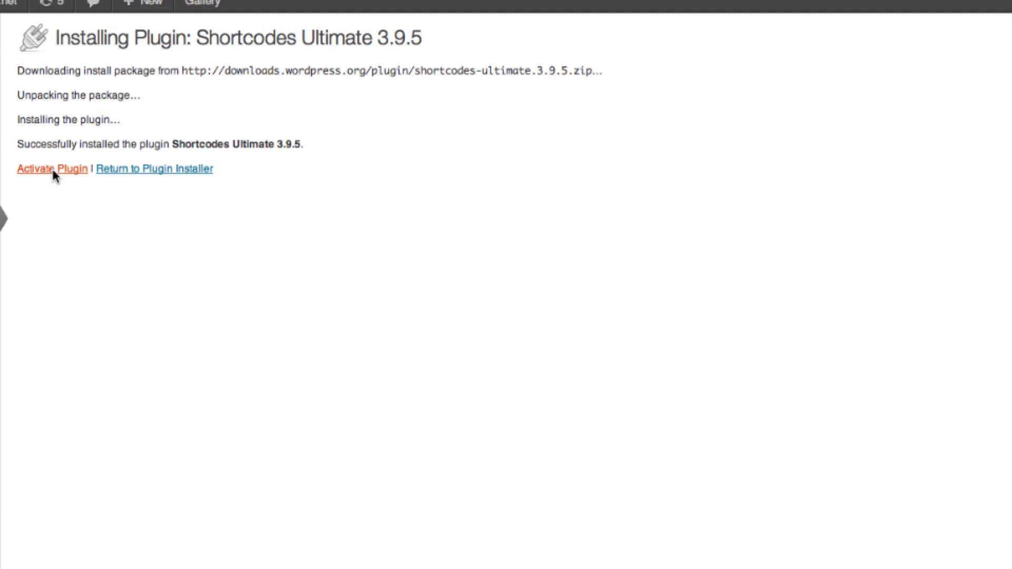
# Activate Shortcodes Ultimate and start a new page titled Contact.
pyautogui.click(50, 170)
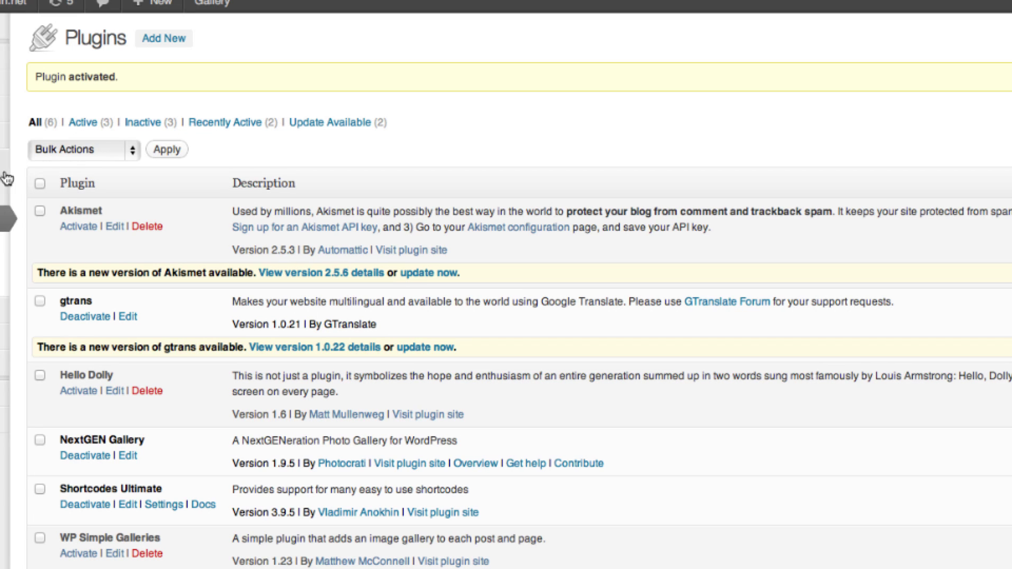
pyautogui.moveTo(26, 142)
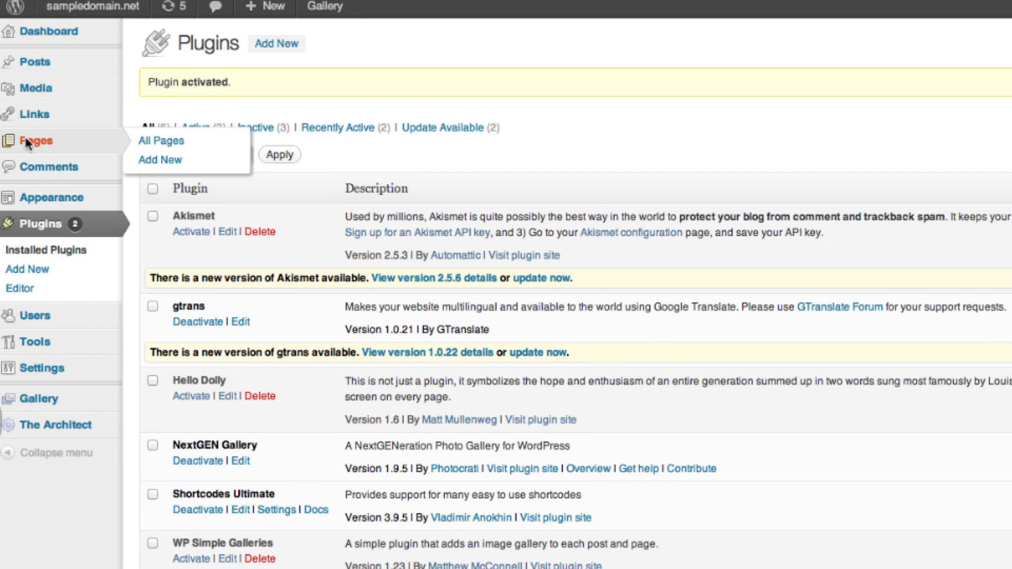
pyautogui.click(158, 163)
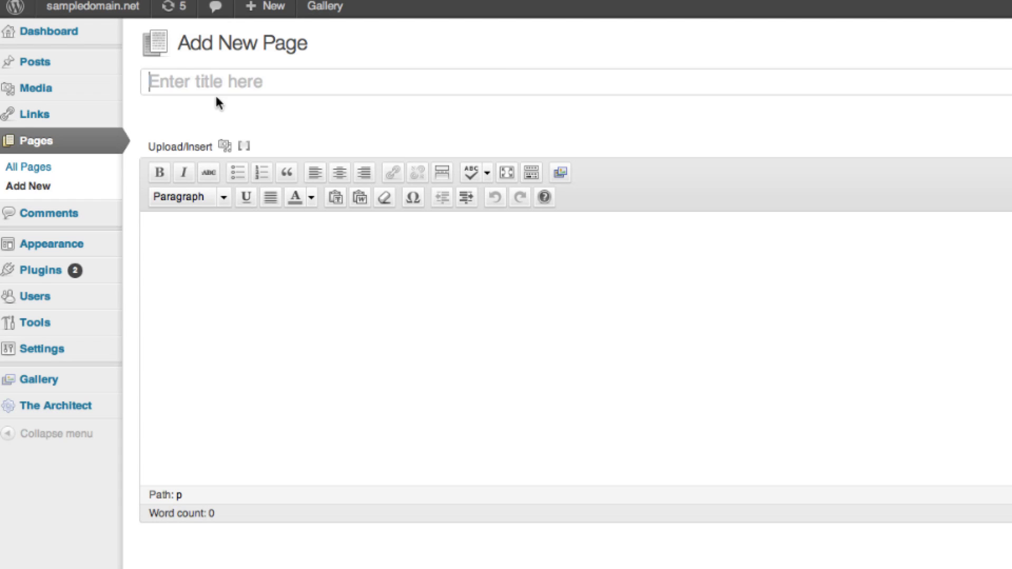
pyautogui.click(221, 84)
pyautogui.write('Contact')
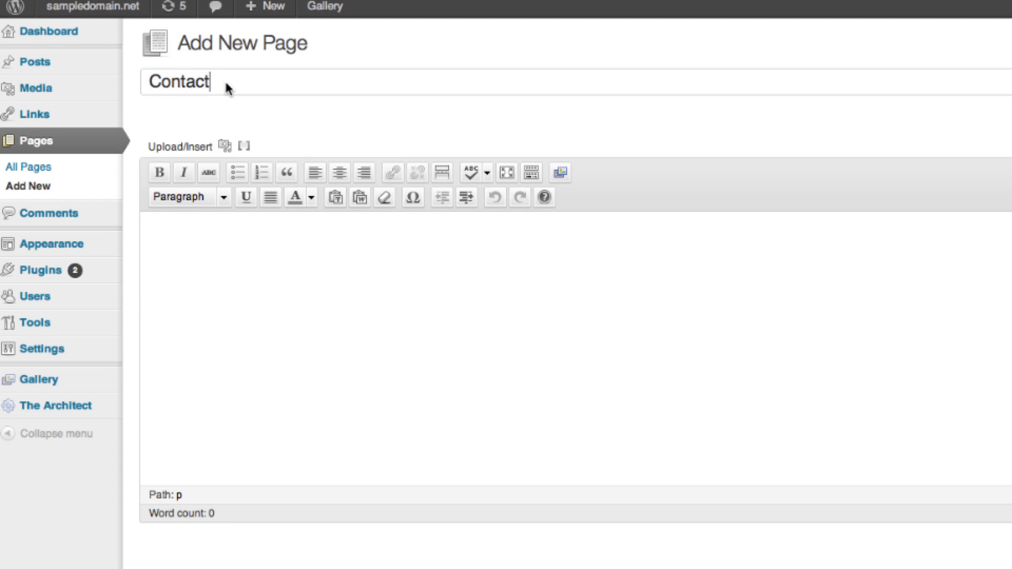
# Paste the two restaurant paragraphs from TextEdit into the page body and remove the blank line.
pyautogui.press('super+Tab')
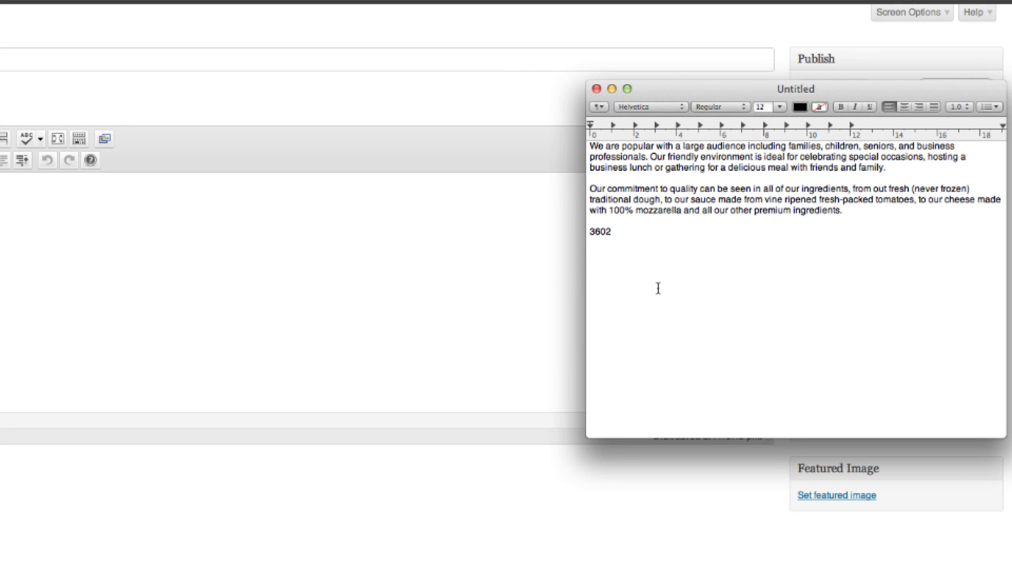
pyautogui.moveTo(844, 211); pyautogui.dragTo(593, 148)
pyautogui.rightClick(616, 159)
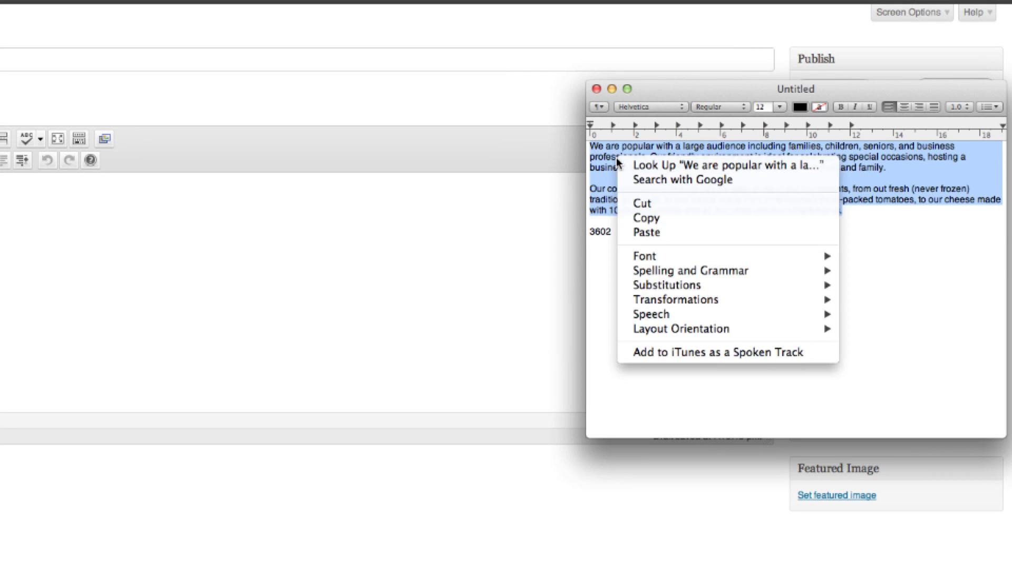
pyautogui.click(663, 219)
pyautogui.press('super+Tab')
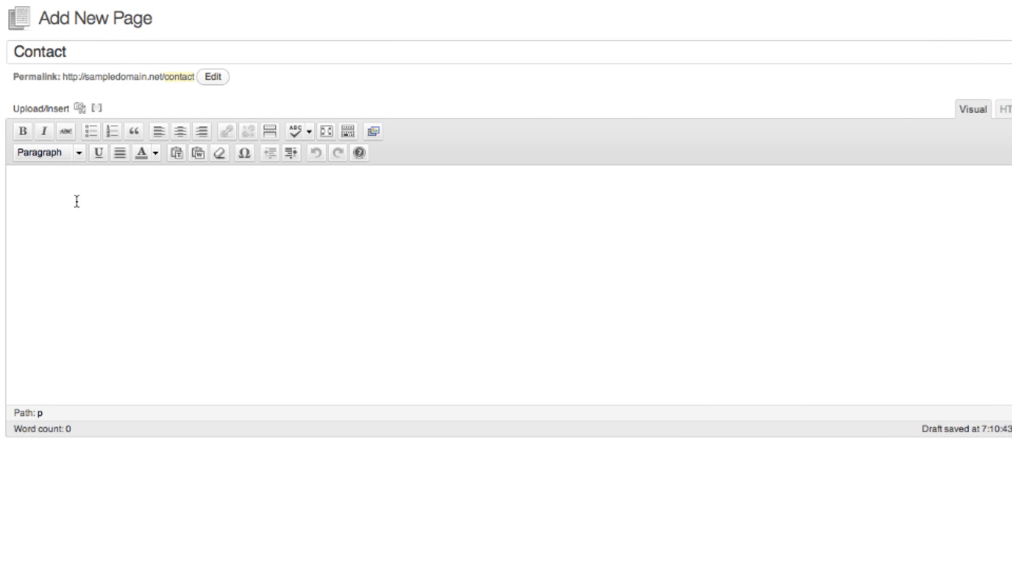
pyautogui.rightClick(73, 201)
pyautogui.click(95, 273)
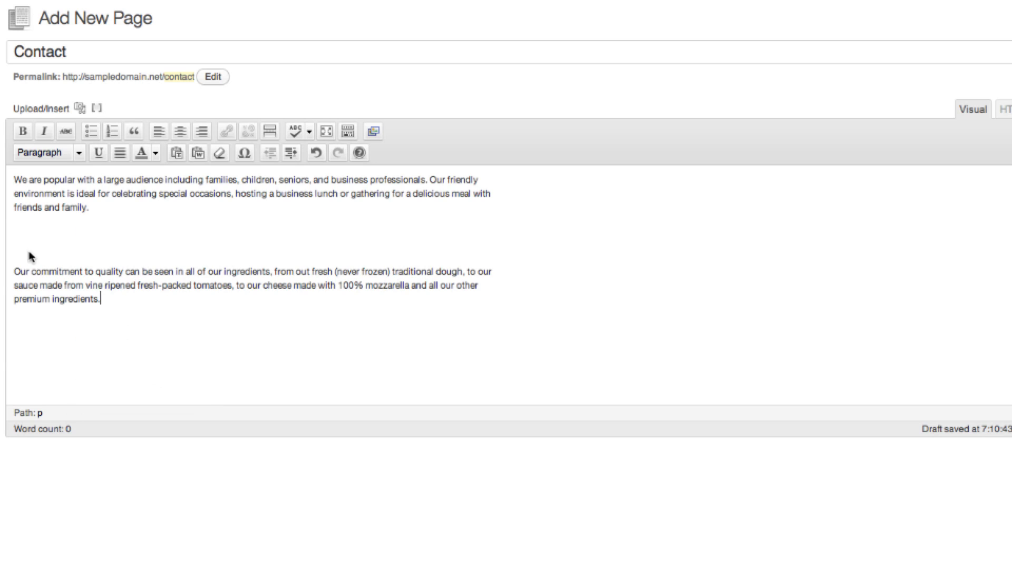
pyautogui.press('BackSpace')
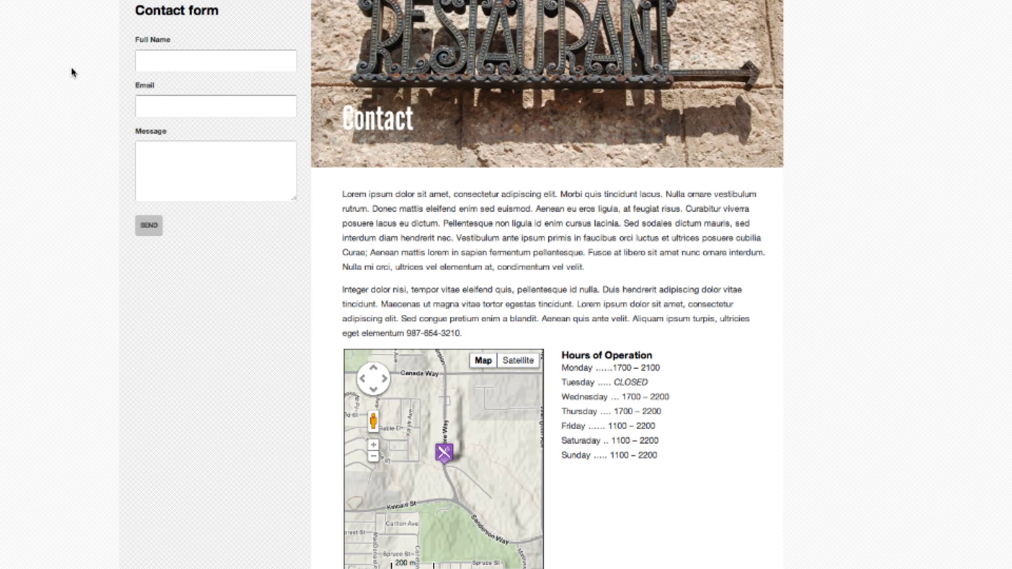
pyautogui.scroll(1, 42, 36)
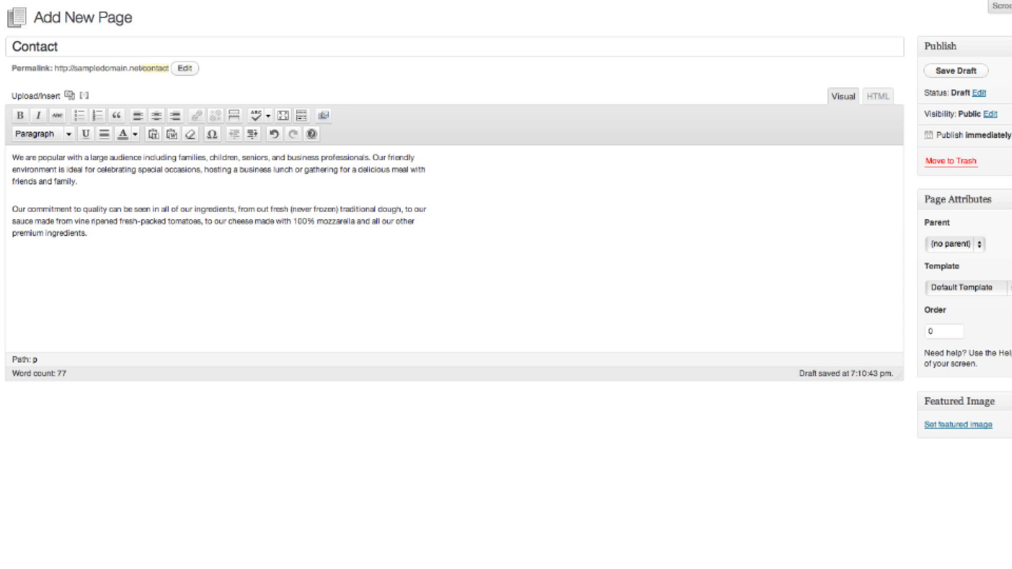
# Insert a COLUMN: Flexible columns shortcode with width 1-2, last 0 and style 0.
pyautogui.click(85, 95)
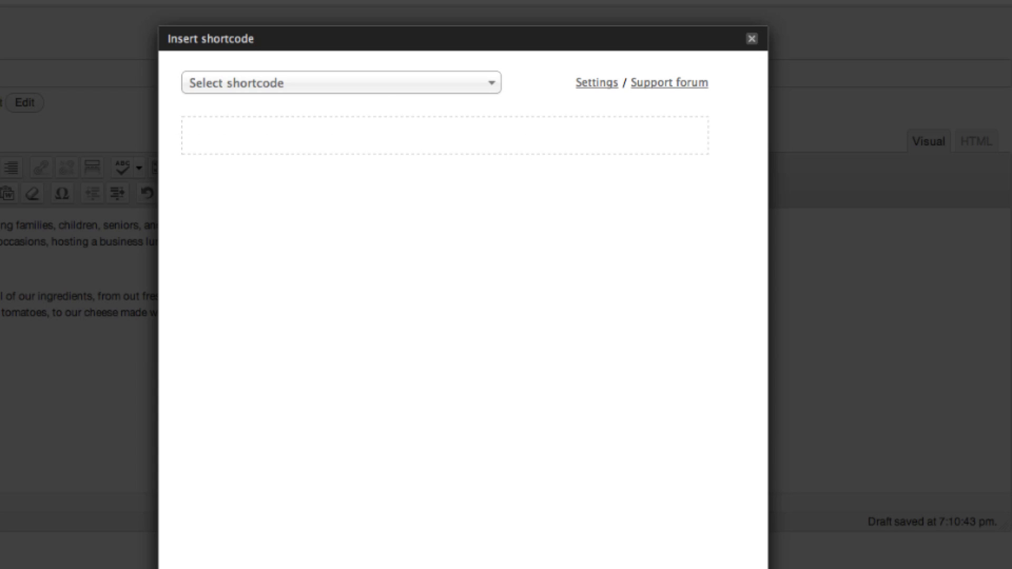
pyautogui.click(361, 84)
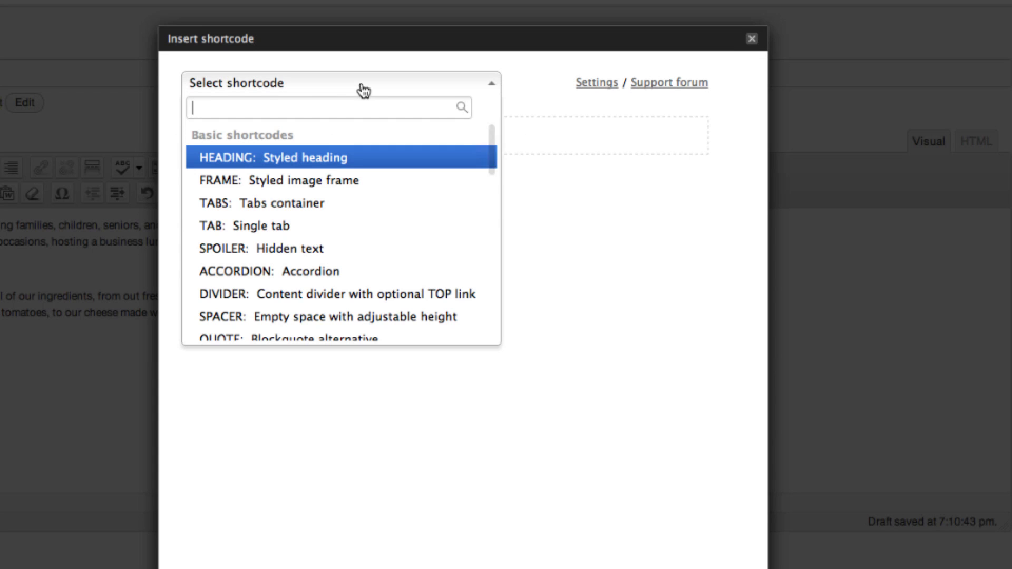
pyautogui.write('c')
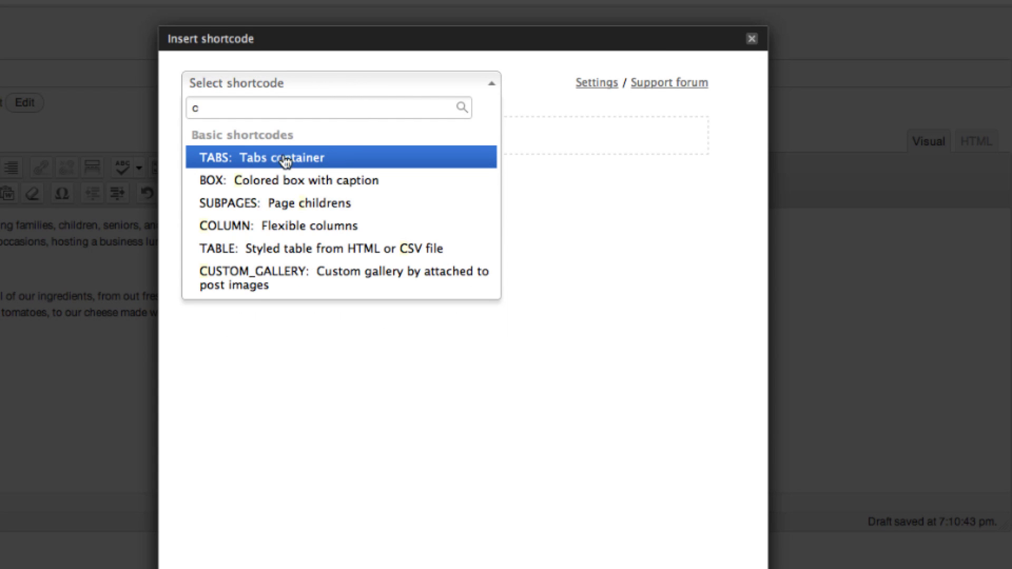
pyautogui.click(270, 226)
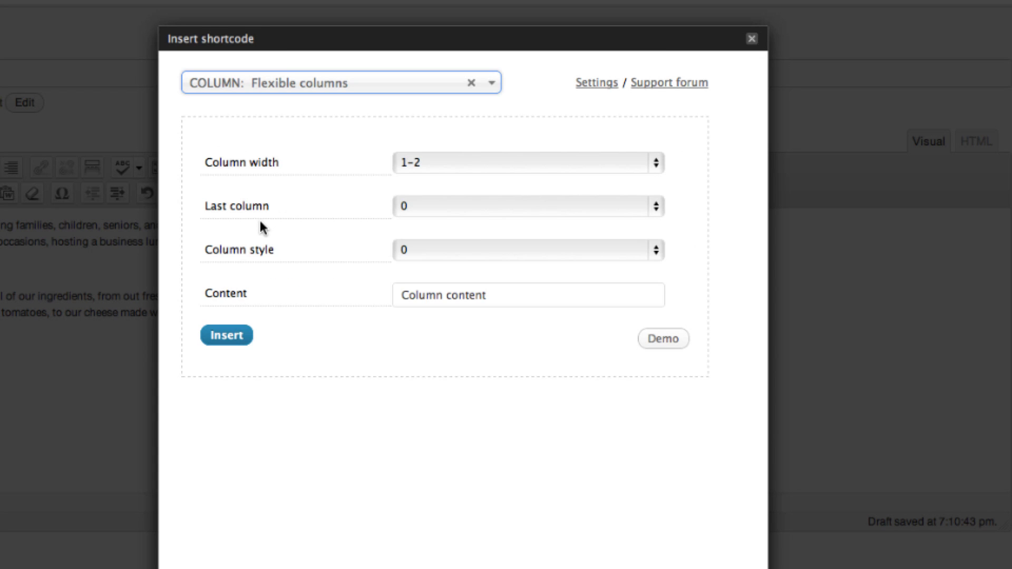
pyautogui.click(608, 167)
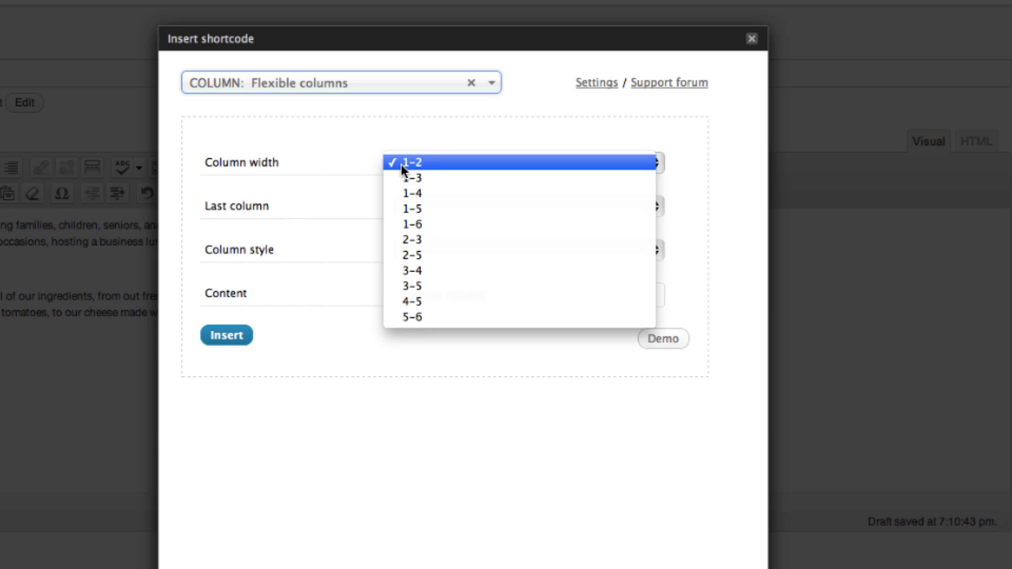
pyautogui.click(416, 166)
pyautogui.click(404, 207)
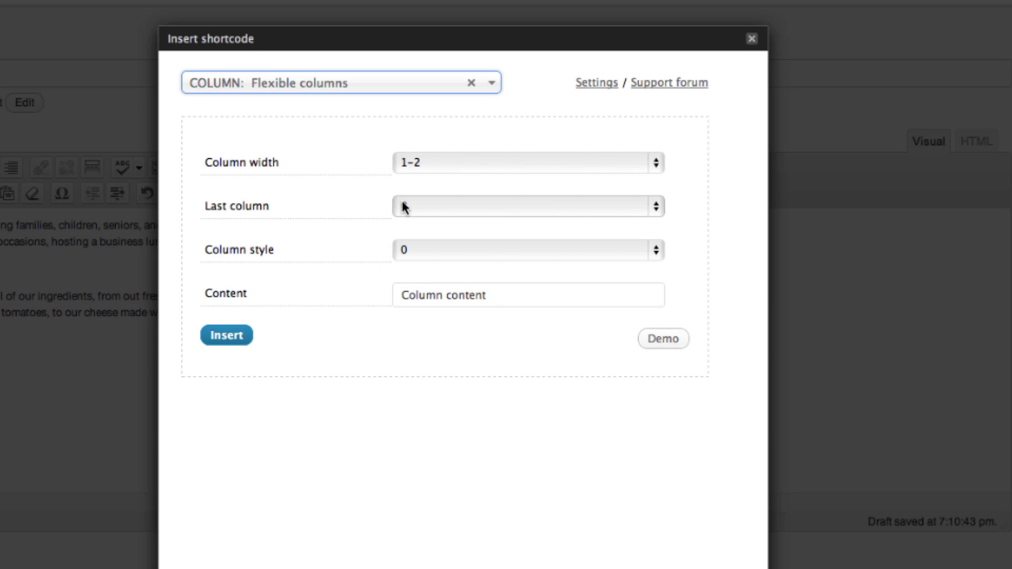
pyautogui.click(561, 214)
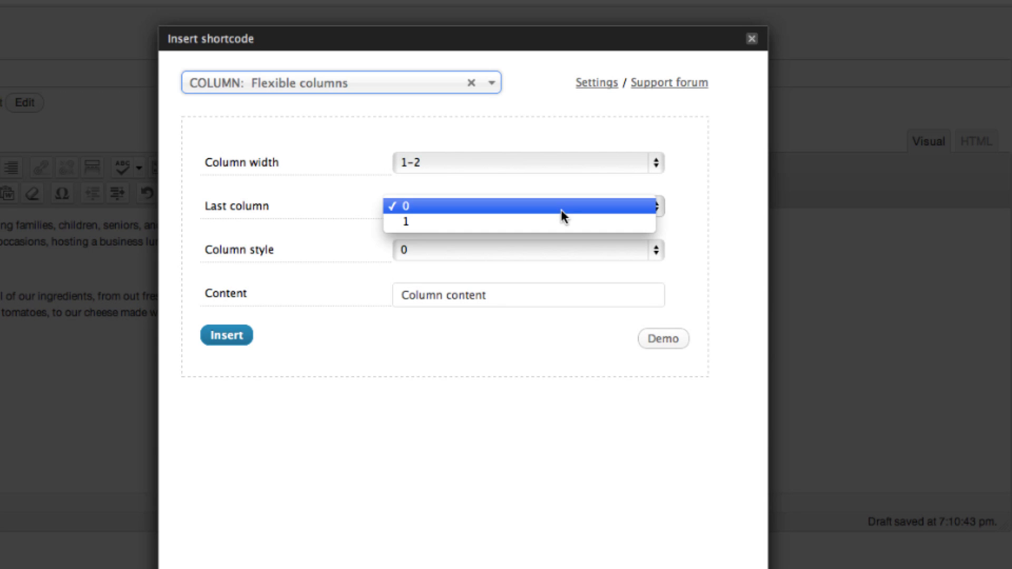
pyautogui.click(407, 210)
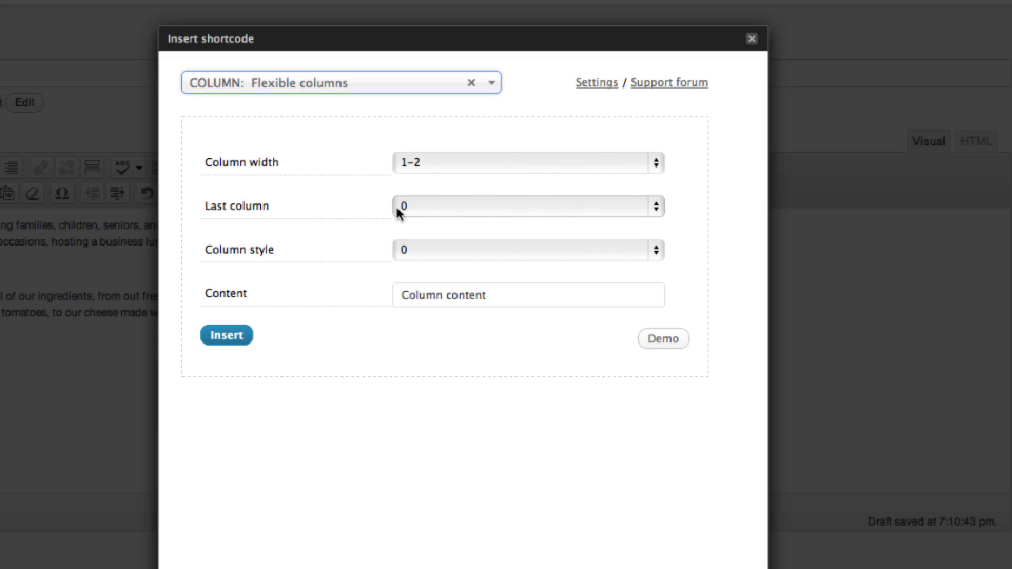
pyautogui.click(496, 256)
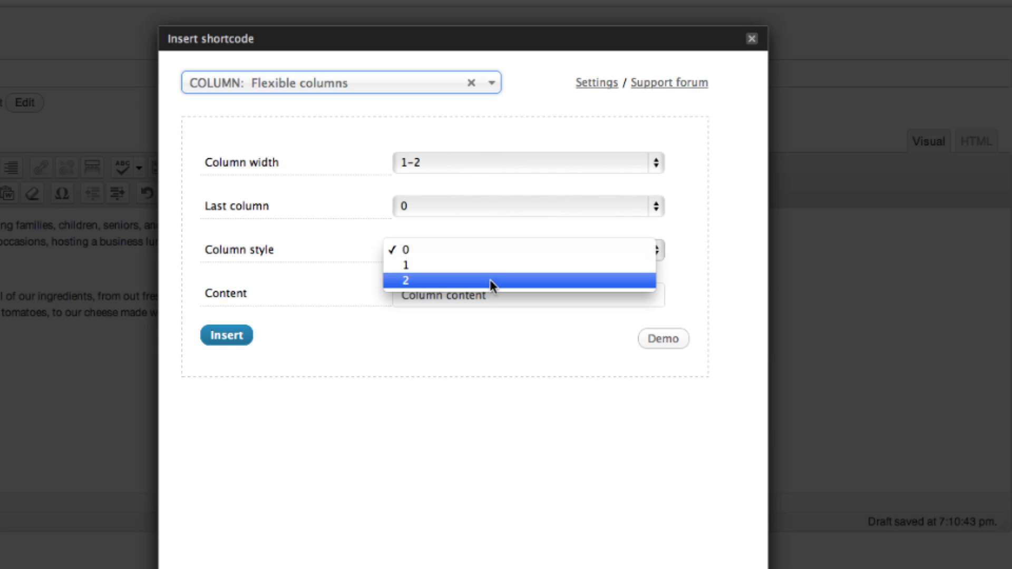
pyautogui.click(490, 235)
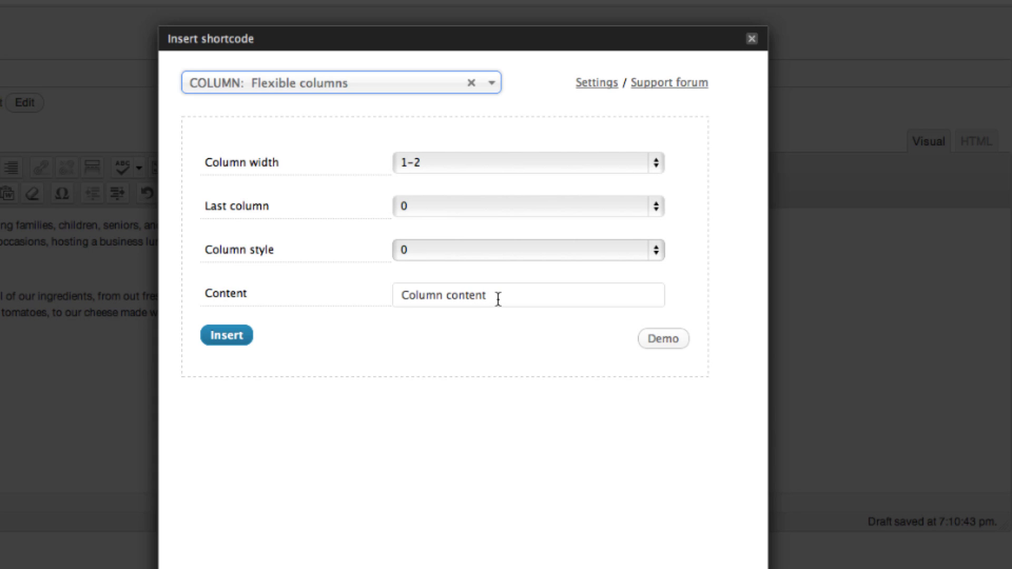
pyautogui.click(233, 339)
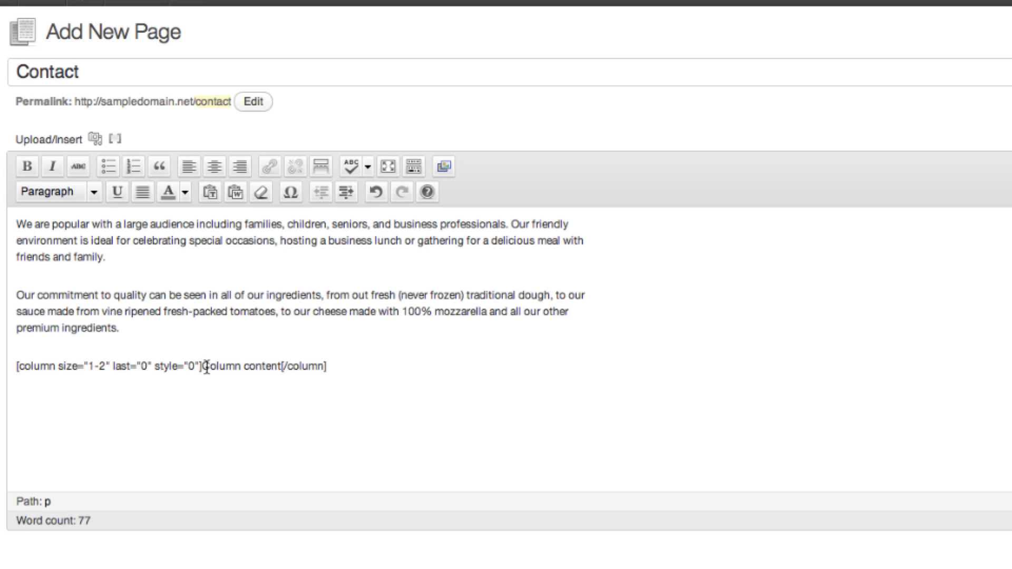
# Replace the 'Column content' placeholder with a 300 × 300 GMAP shortcode marked at the restaurant's address.
pyautogui.moveTo(203, 366); pyautogui.dragTo(281, 375)
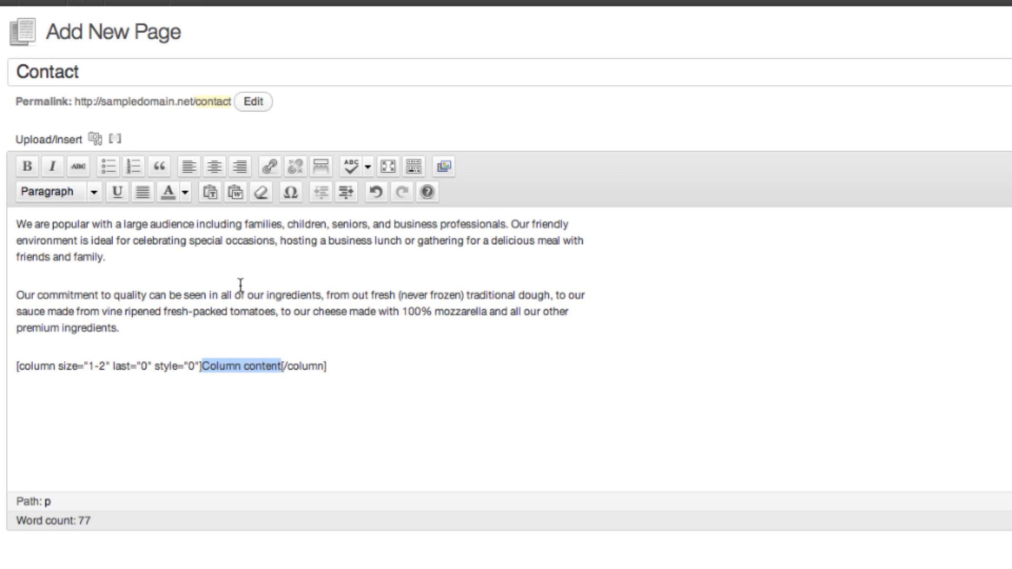
pyautogui.click(116, 139)
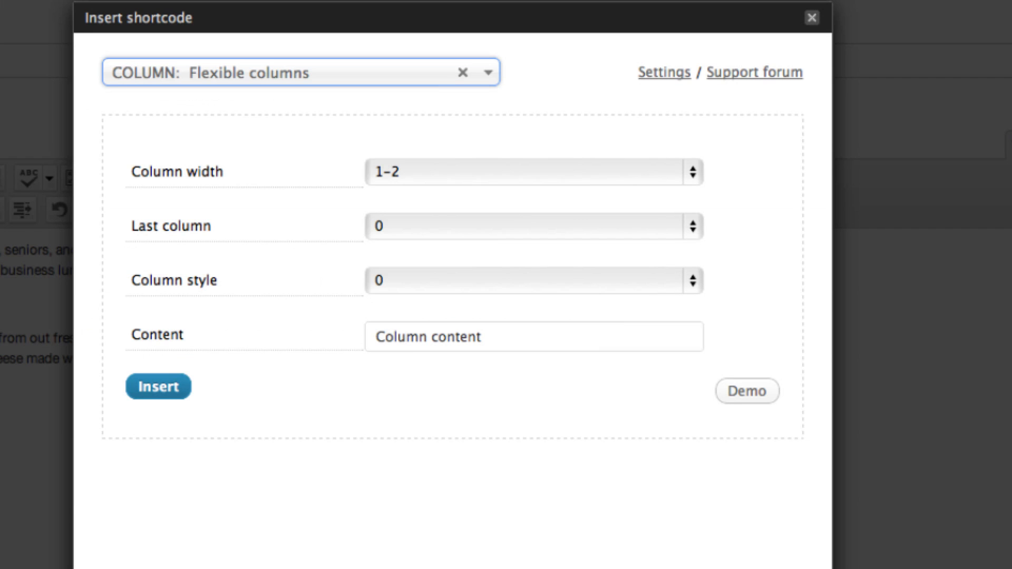
pyautogui.click(280, 78)
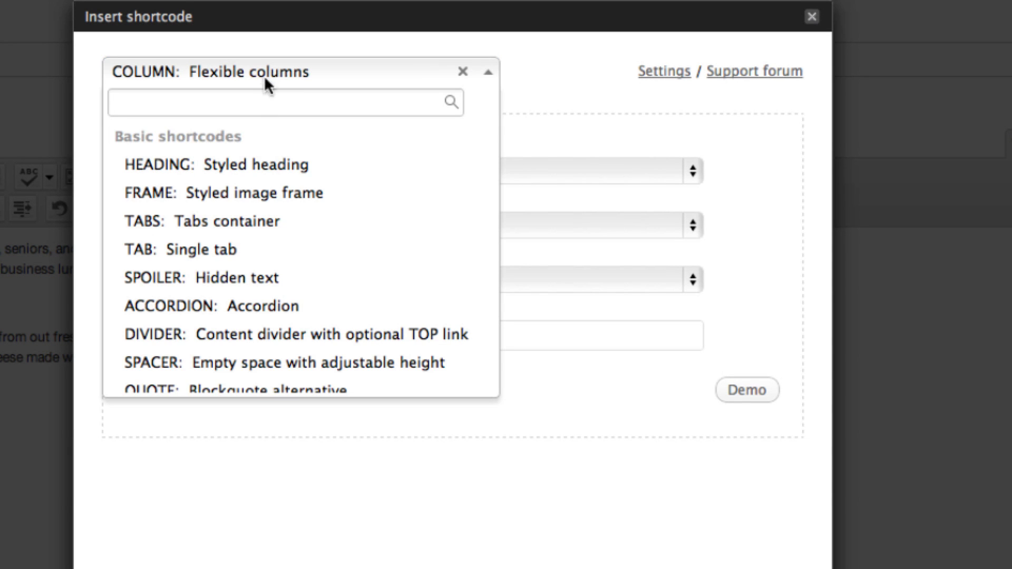
pyautogui.write('g')
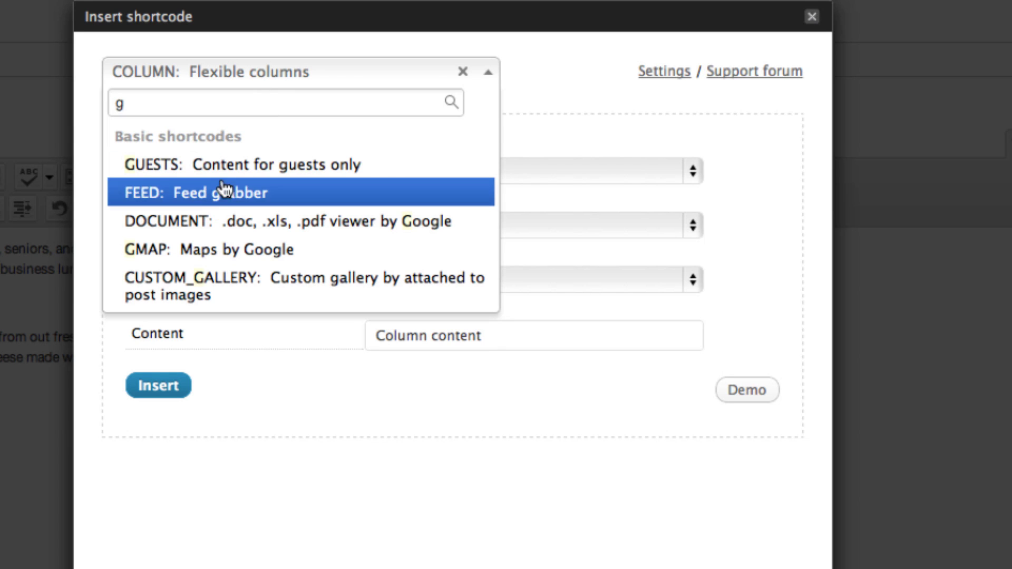
pyautogui.click(212, 256)
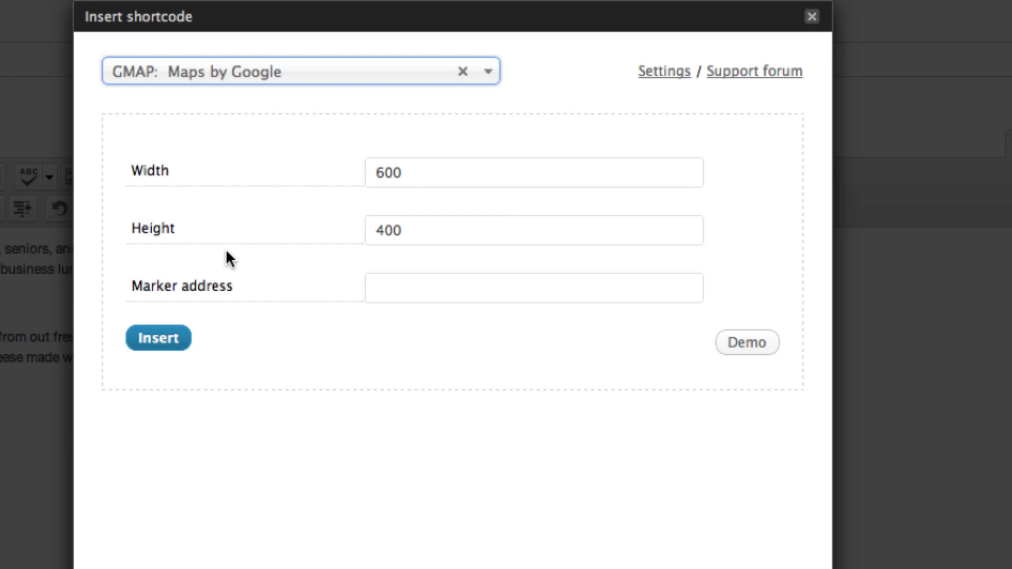
pyautogui.moveTo(423, 174); pyautogui.dragTo(346, 176)
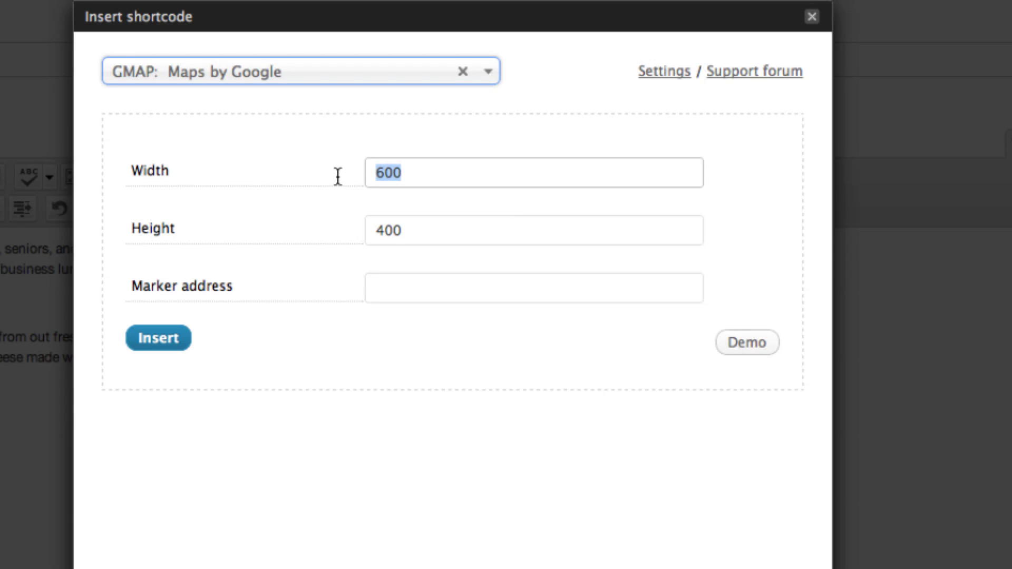
pyautogui.write('300')
pyautogui.moveTo(440, 227); pyautogui.dragTo(332, 230)
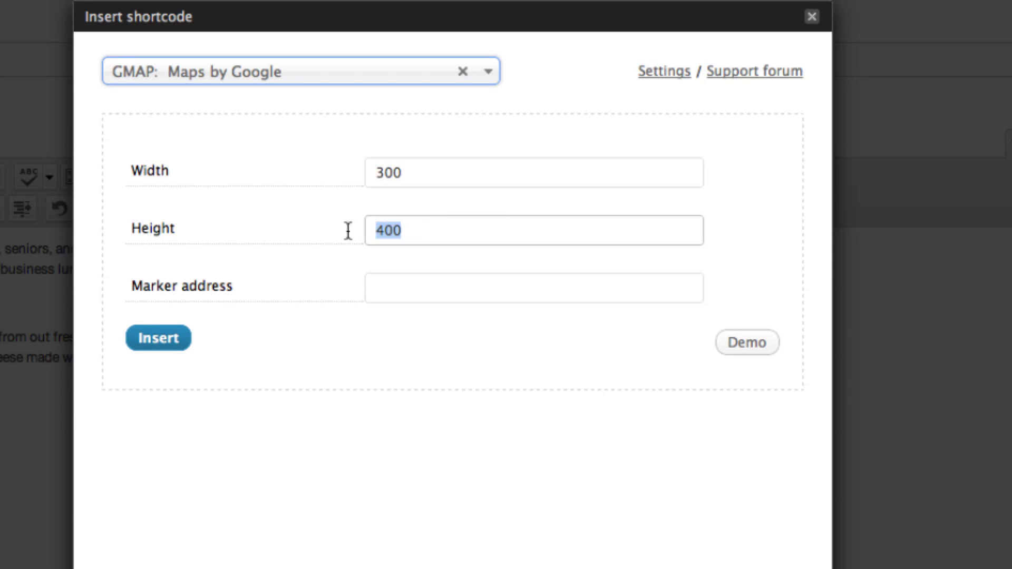
pyautogui.write('300')
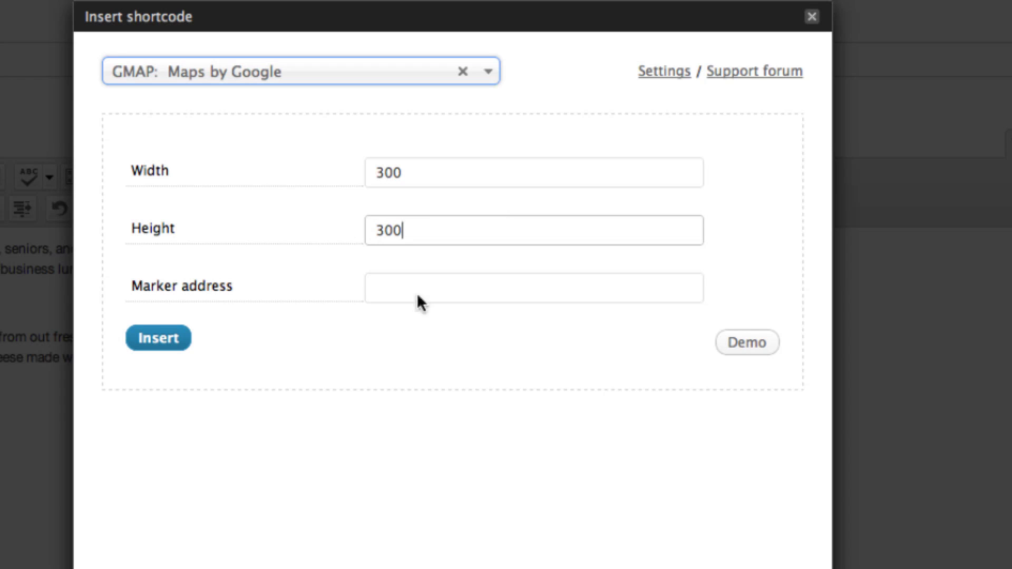
pyautogui.click(456, 293)
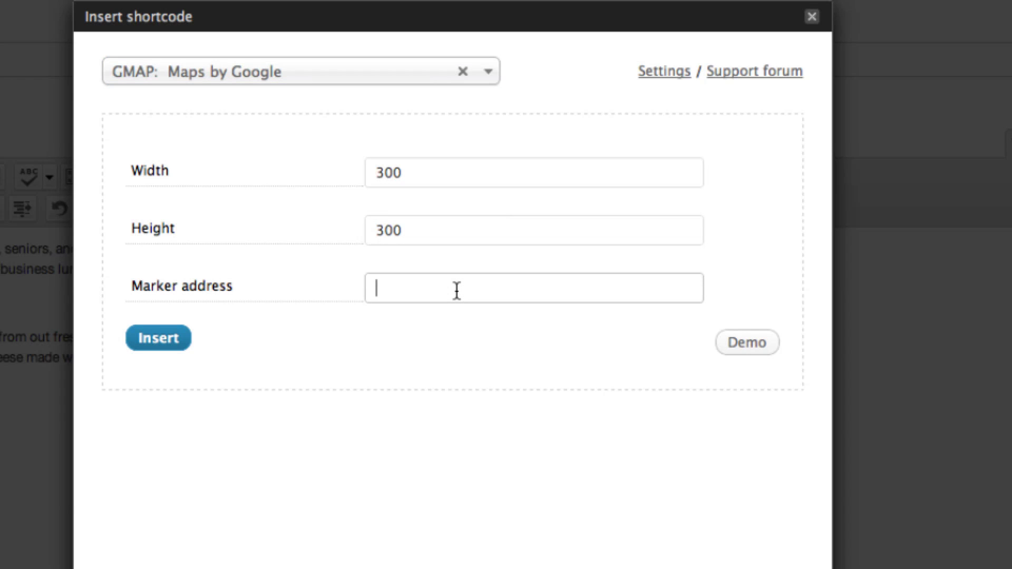
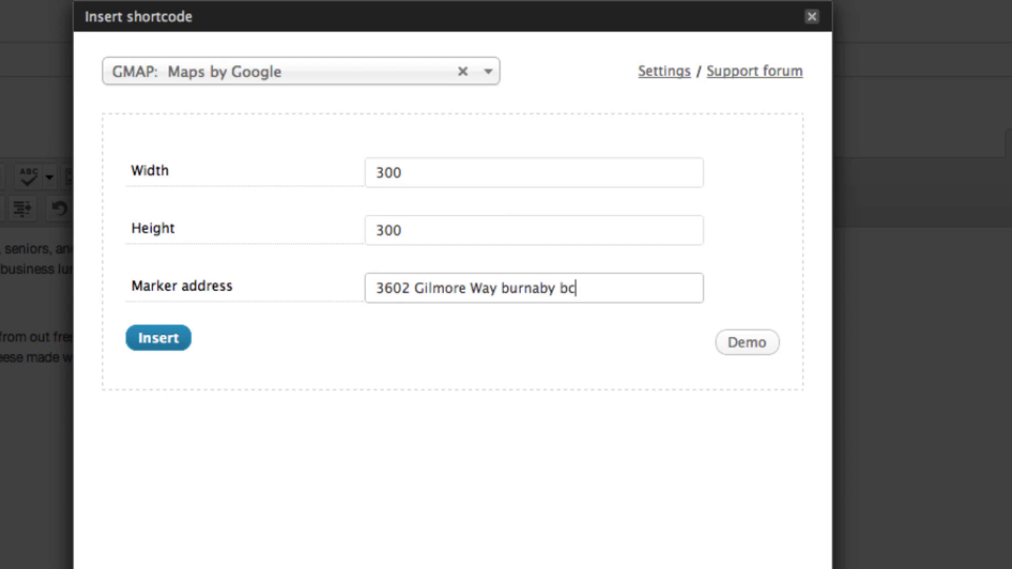
pyautogui.click(163, 344)
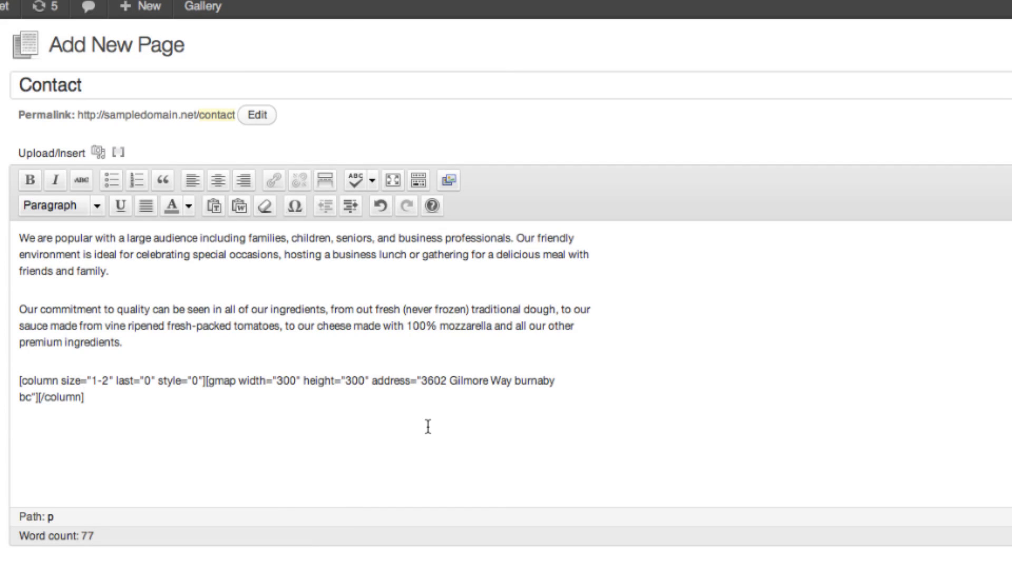
# Add a new paragraph after the map column and select the reference site's Hours of Operation list.
pyautogui.press('Return')
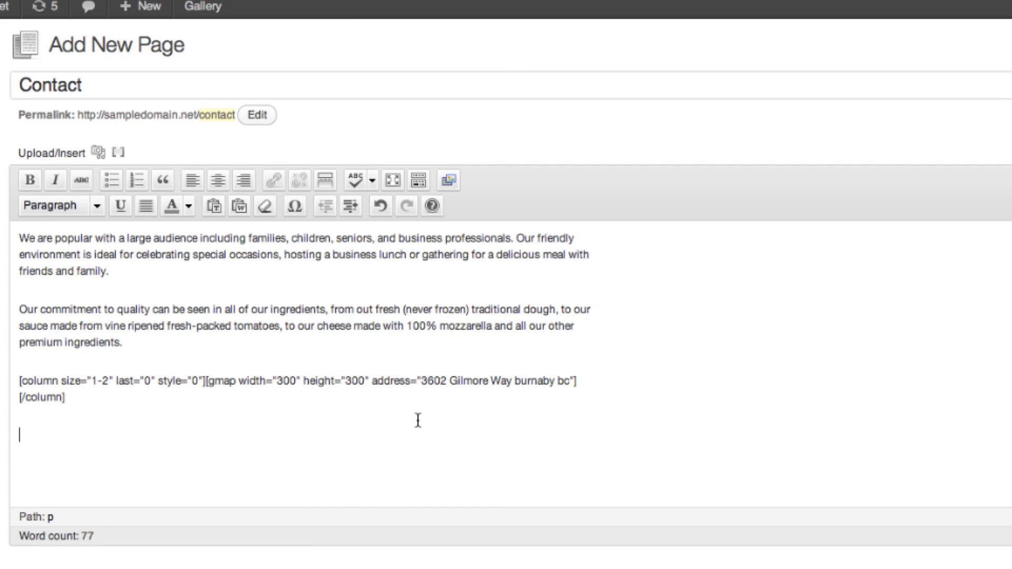
pyautogui.click(121, 155)
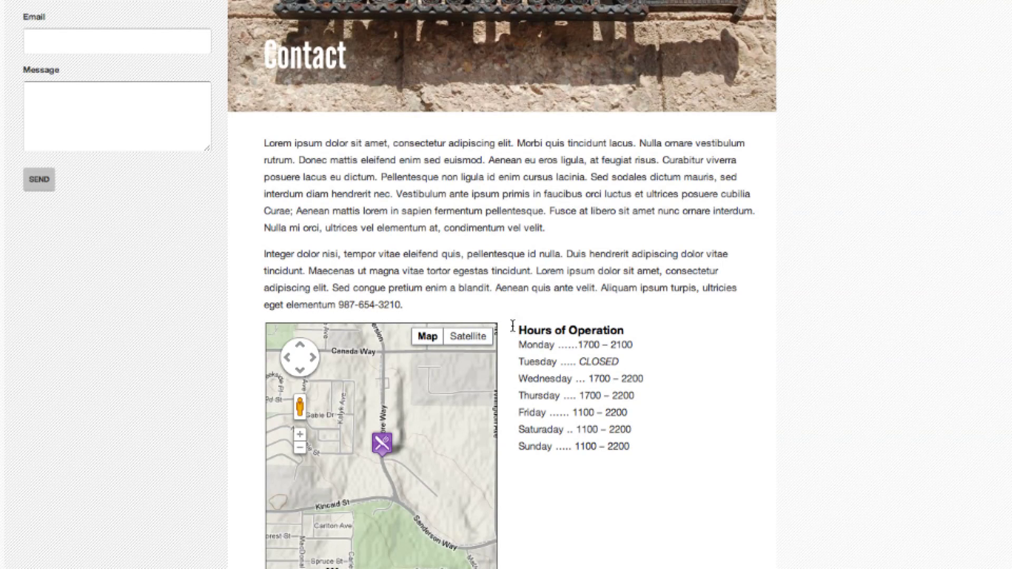
pyautogui.moveTo(641, 451); pyautogui.dragTo(526, 338)
pyautogui.scroll(3, 522, 333)
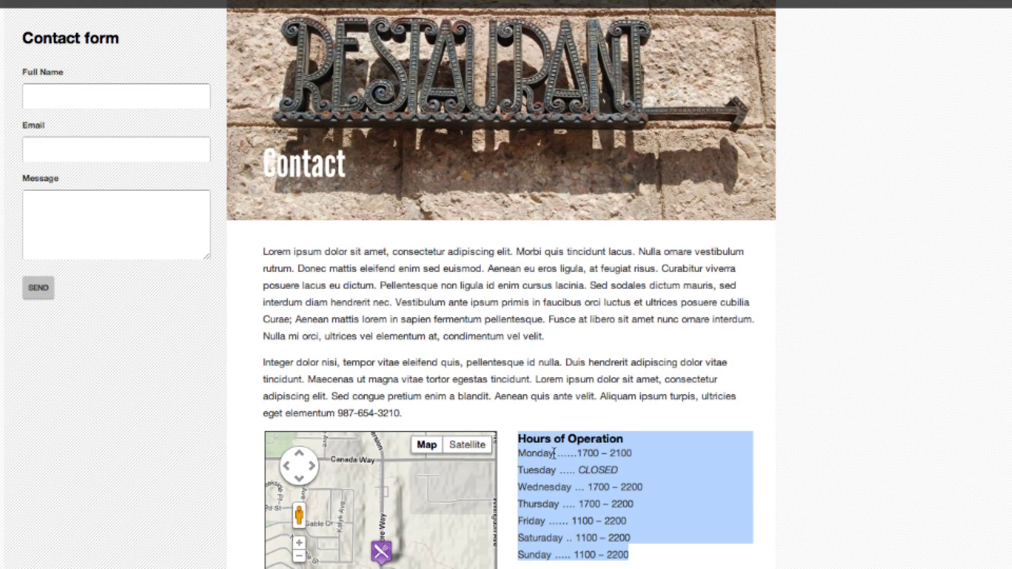
pyautogui.rightClick(554, 453)
# Insert a second flexible column with Last column set to 1, containing the copied opening hours.
pyautogui.click(574, 463)
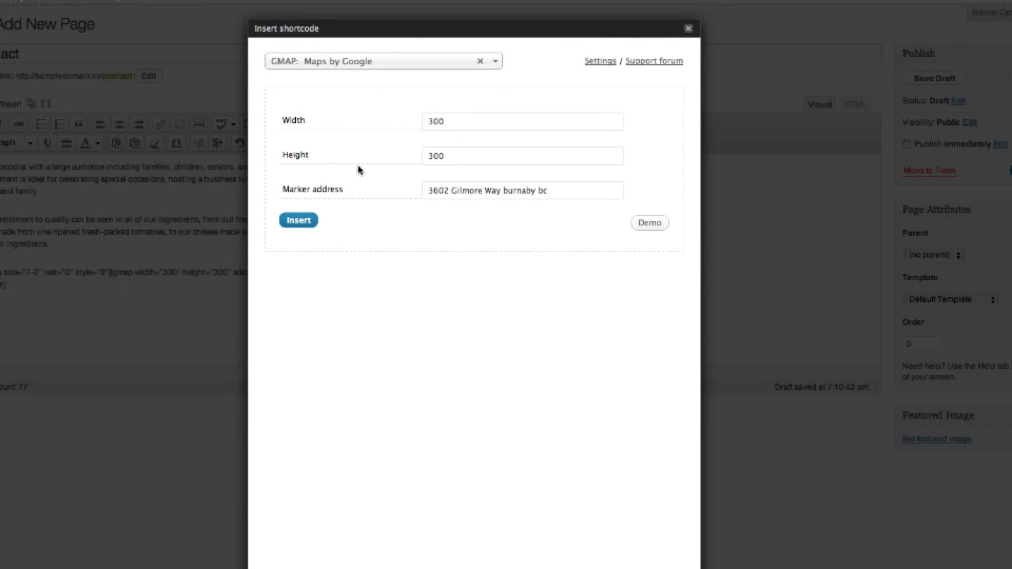
pyautogui.click(332, 62)
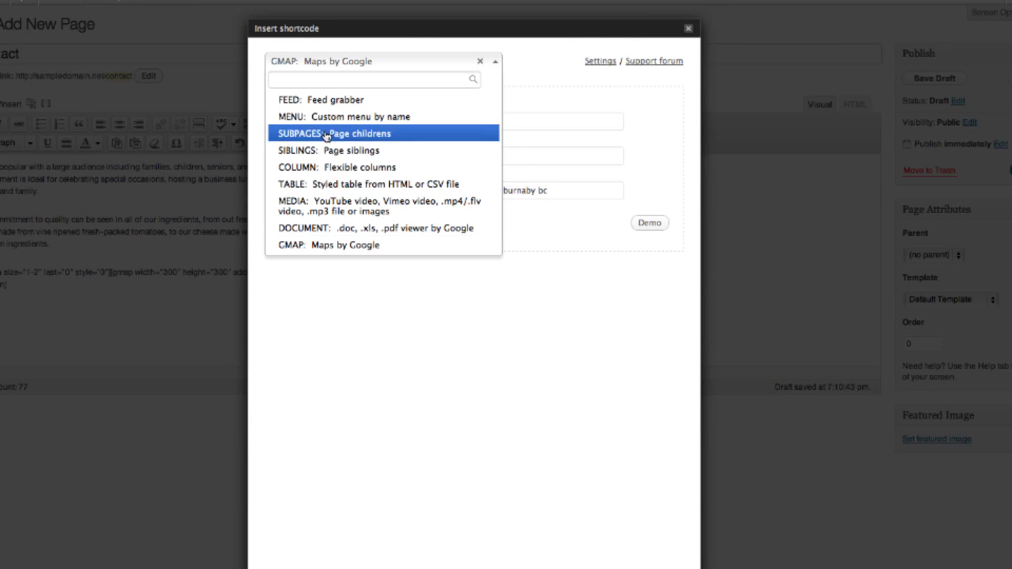
pyautogui.write('c')
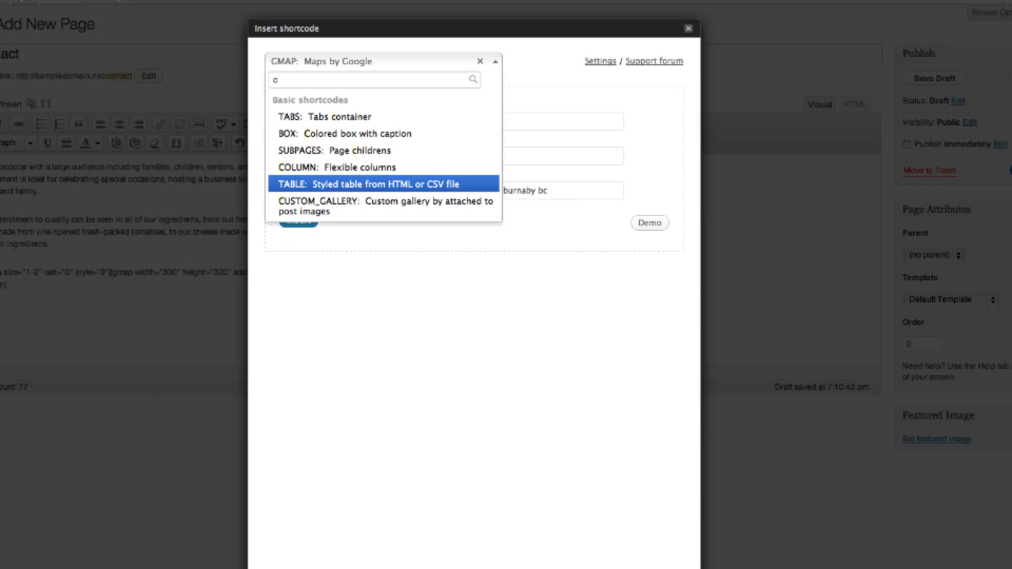
pyautogui.click(327, 167)
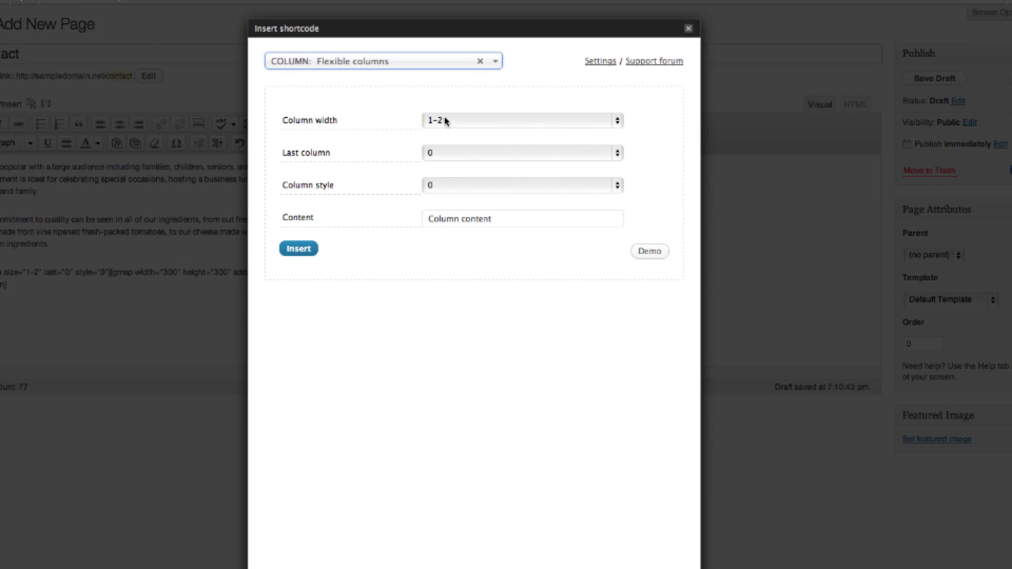
pyautogui.click(439, 154)
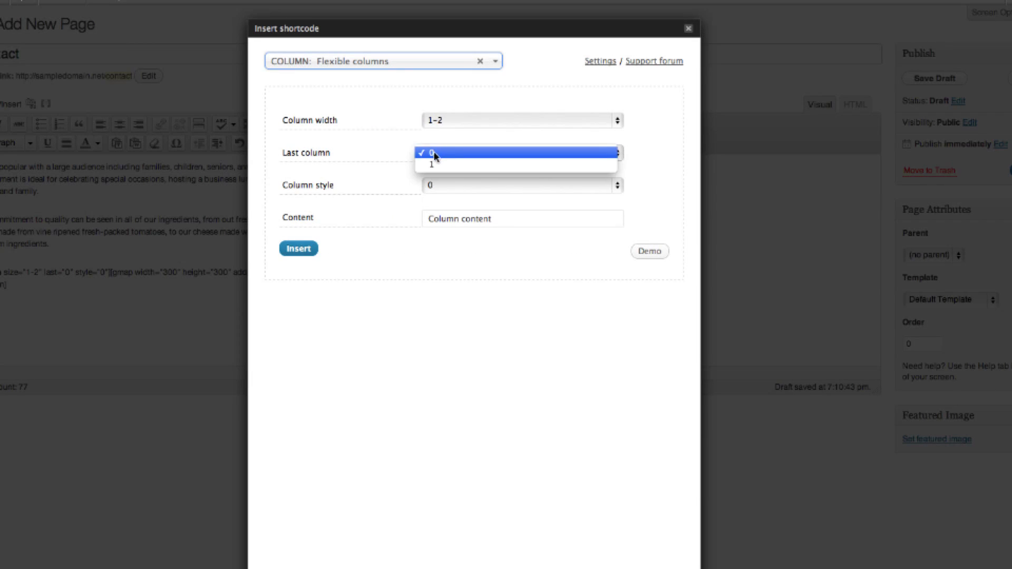
pyautogui.click(438, 167)
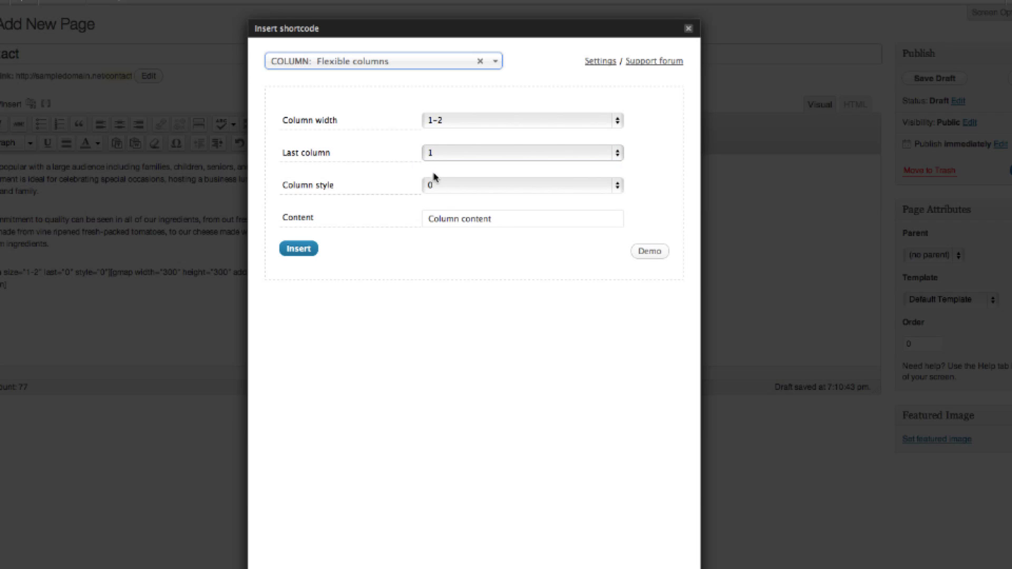
pyautogui.moveTo(503, 226); pyautogui.dragTo(415, 217)
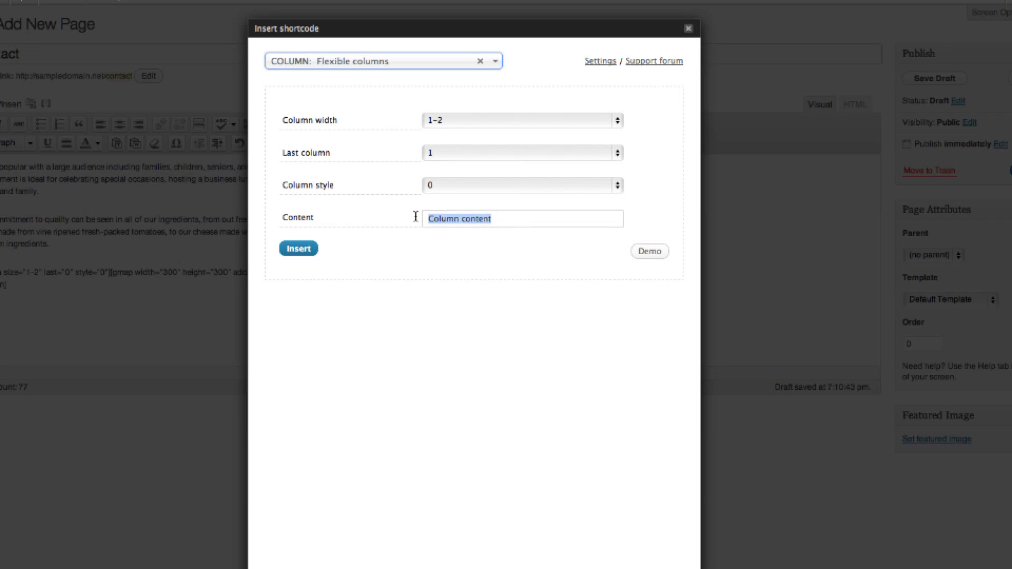
pyautogui.rightClick(489, 219)
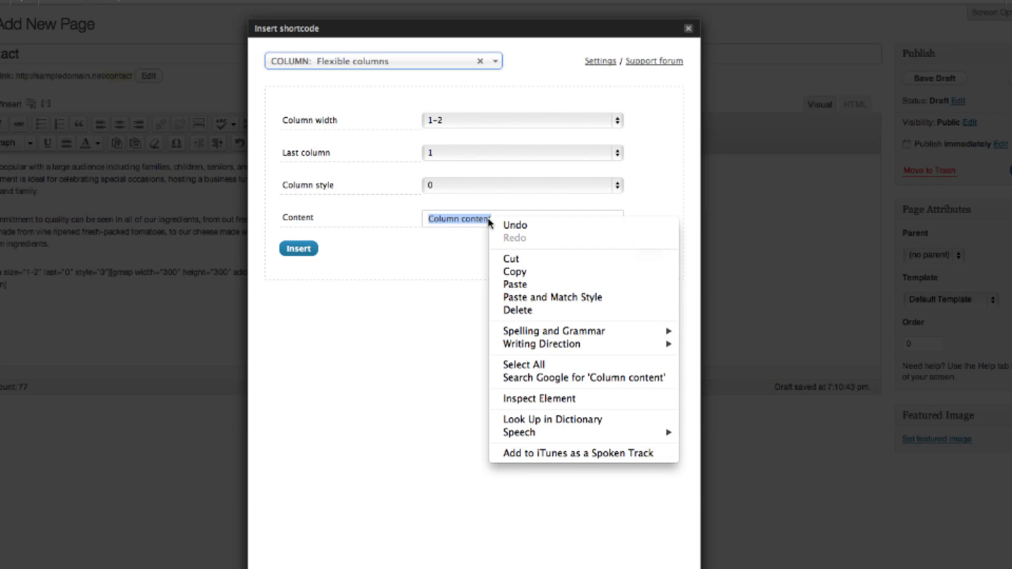
pyautogui.click(514, 284)
pyautogui.click(309, 251)
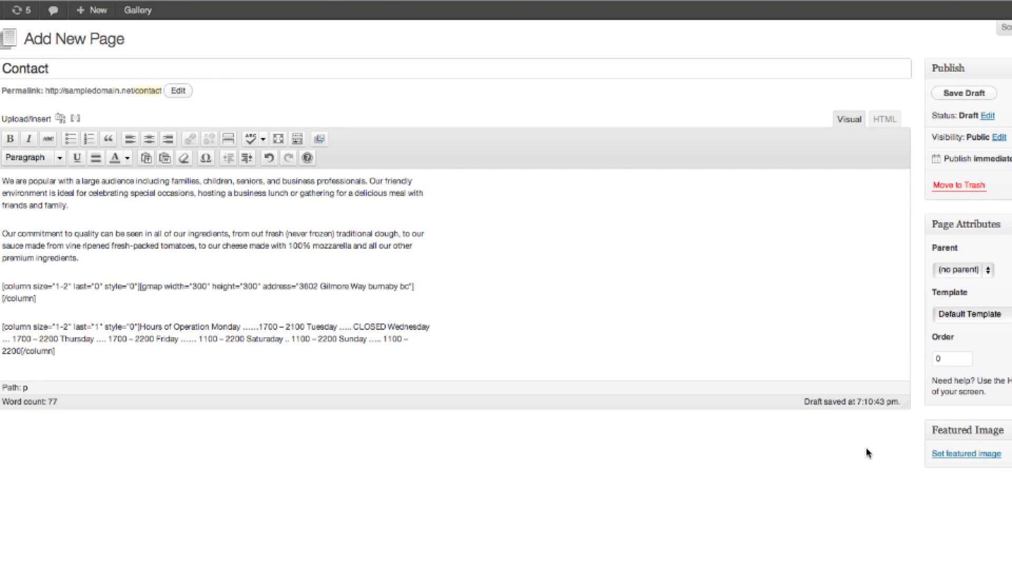
# Upload contact.jpeg, capitalise its title to 'Contact', and set it as the page's featured image.
pyautogui.click(976, 456)
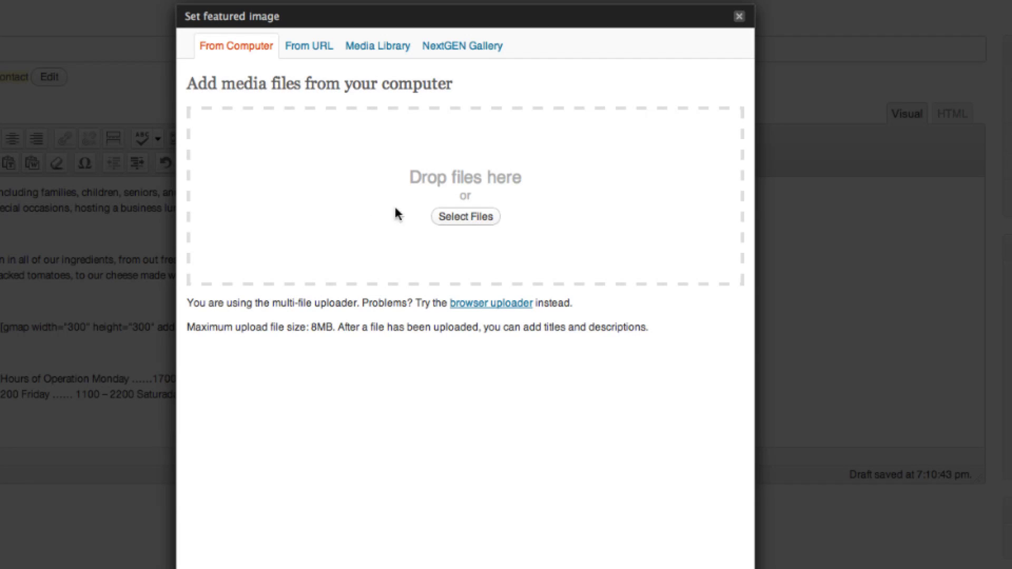
pyautogui.click(445, 220)
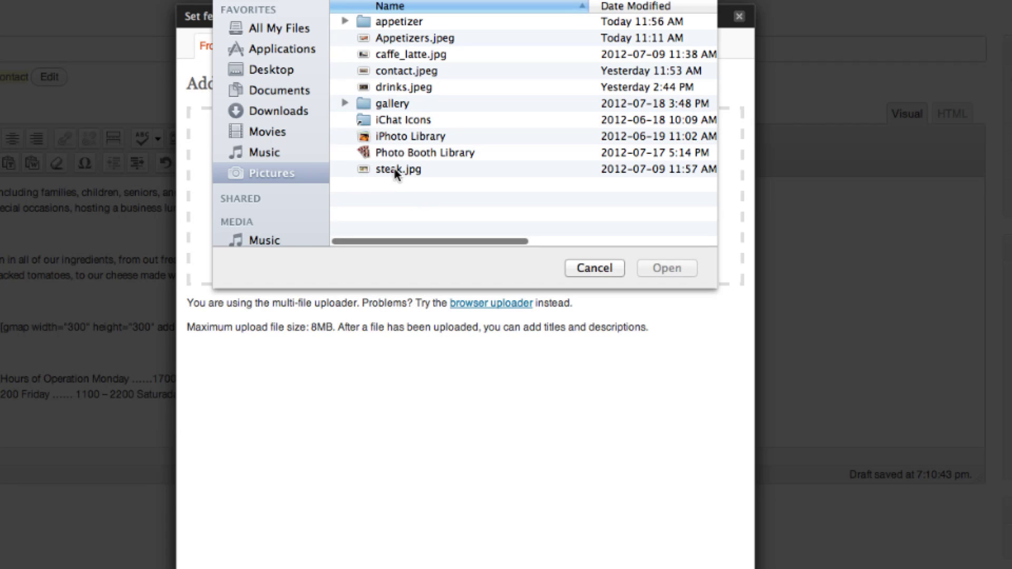
pyautogui.doubleClick(400, 70)
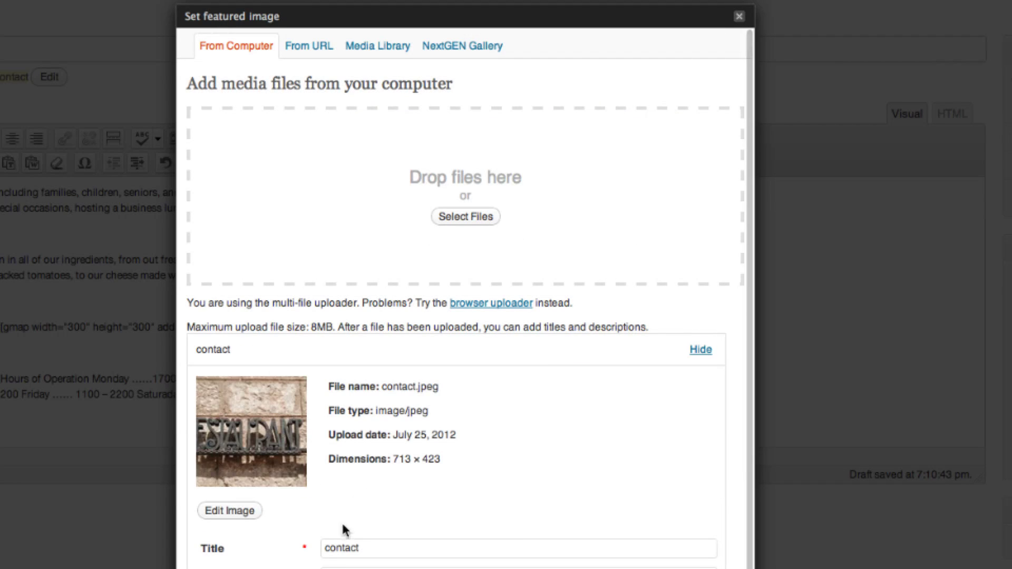
pyautogui.click(332, 548)
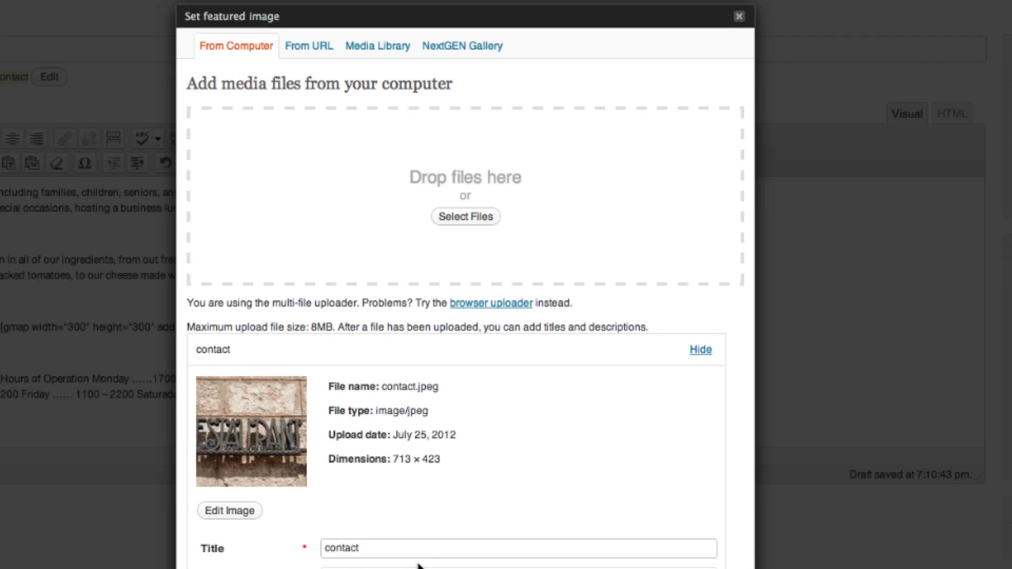
pyautogui.press('BackSpace')
pyautogui.write('C')
pyautogui.scroll(-10, 468, 481)
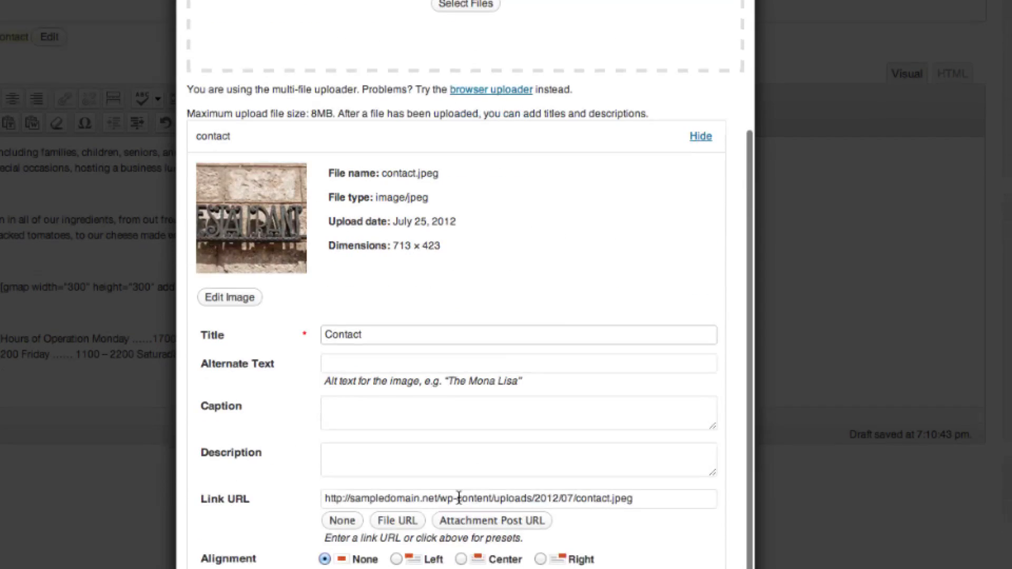
pyautogui.click(462, 488)
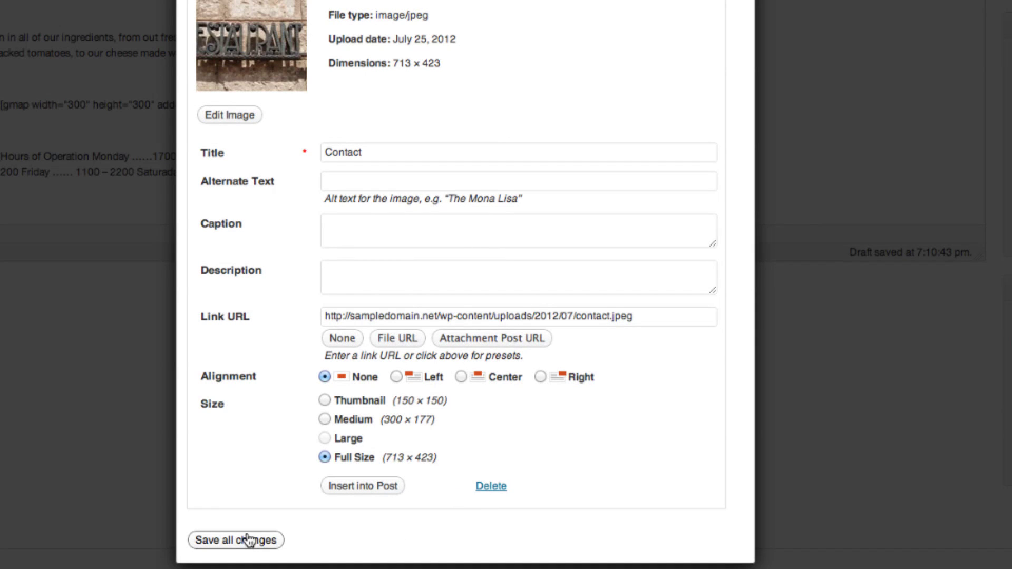
pyautogui.click(235, 543)
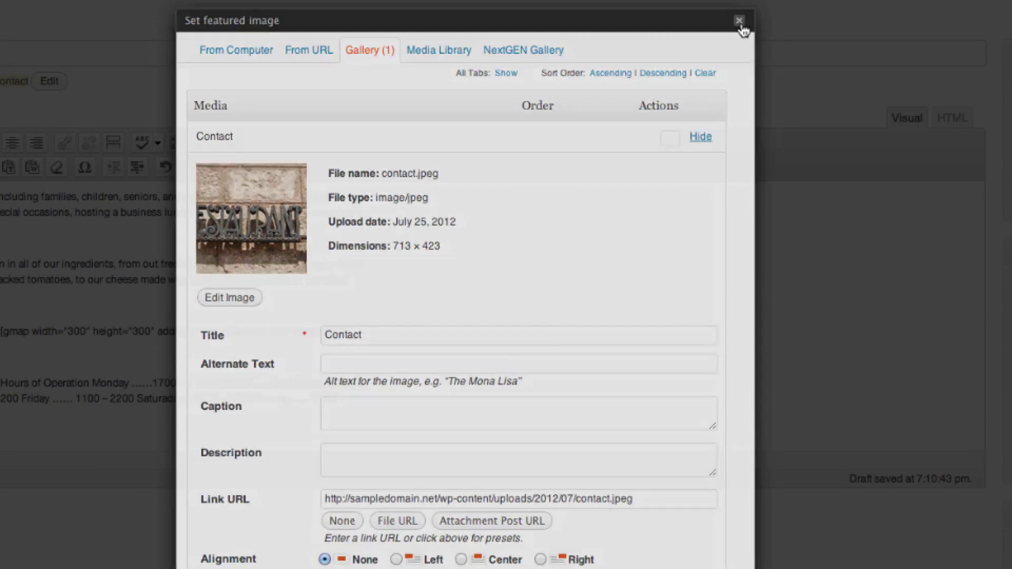
pyautogui.click(747, 11)
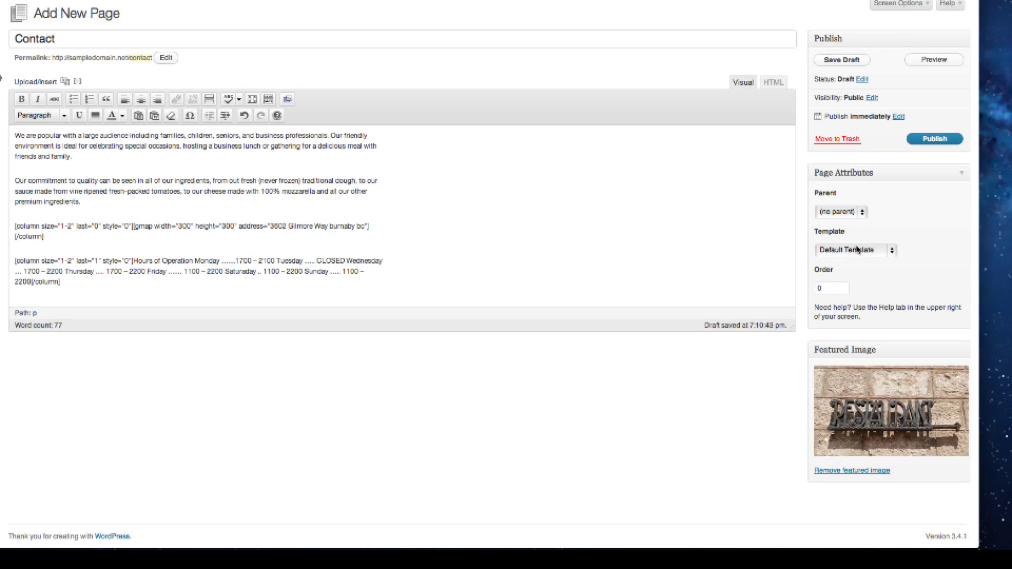
# Apply the Contact Page template and publish the page.
pyautogui.click(859, 250)
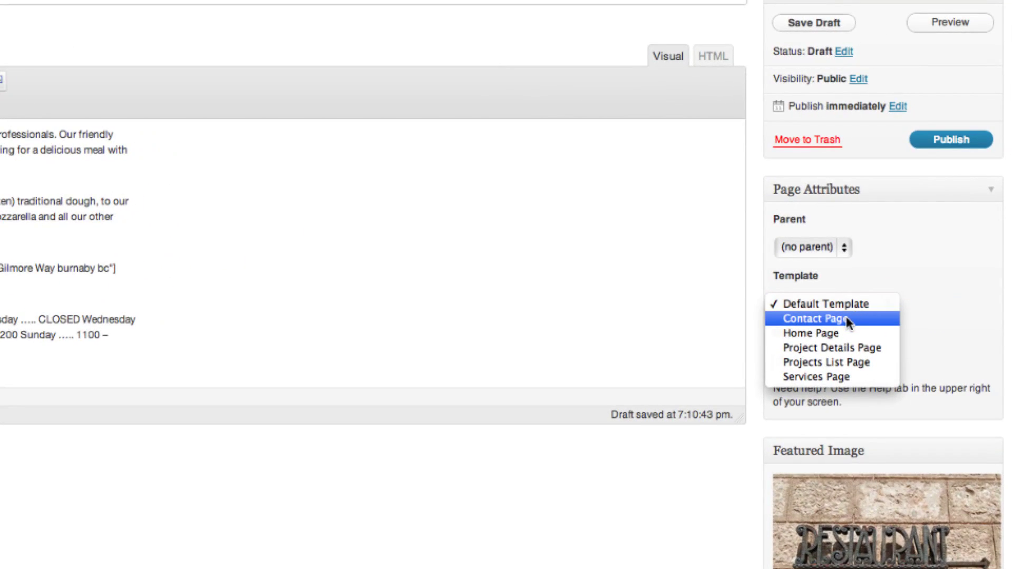
pyautogui.click(846, 318)
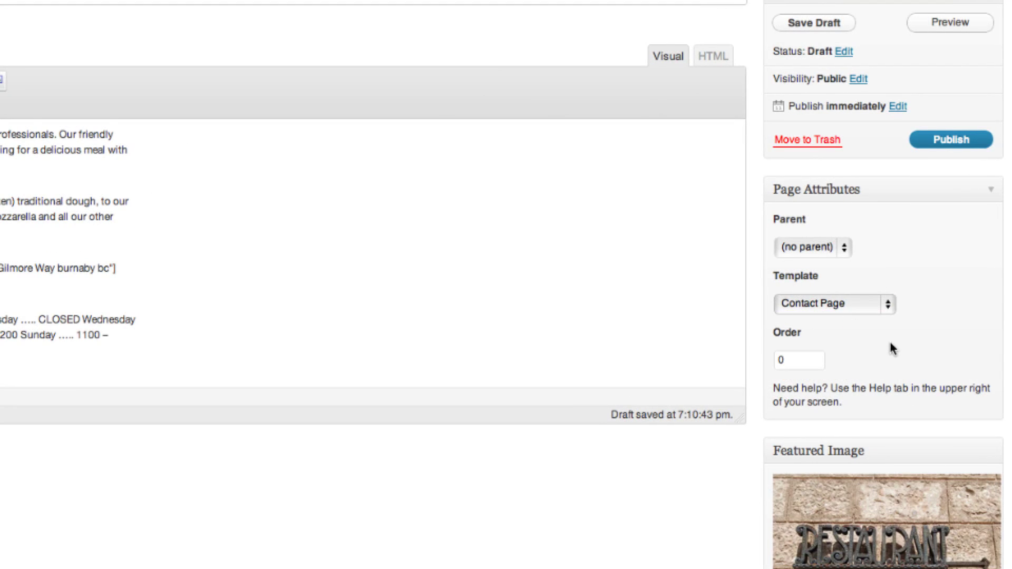
pyautogui.click(953, 140)
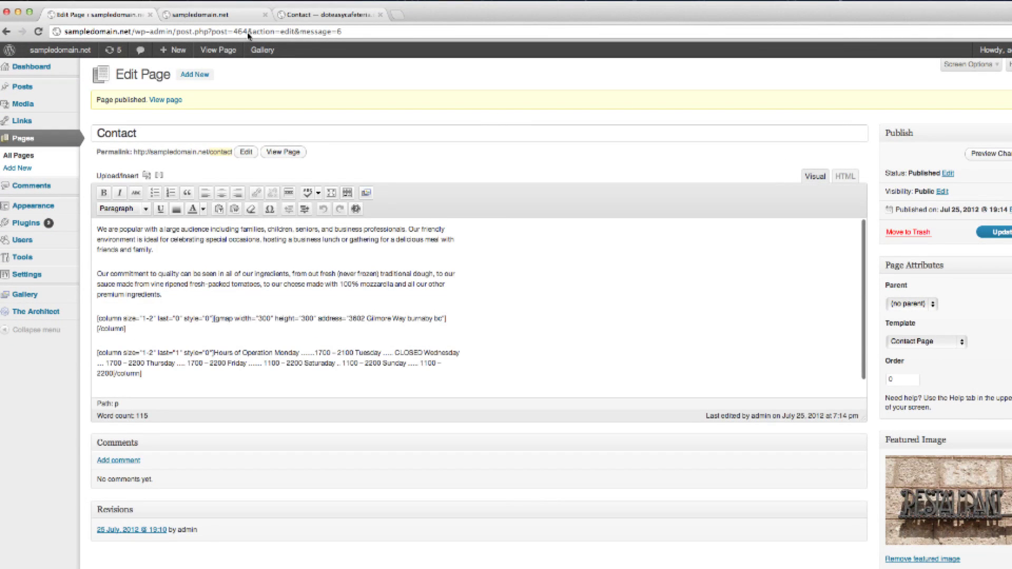
# View the published Contact page on the live site, then return to the editor.
pyautogui.click(203, 15)
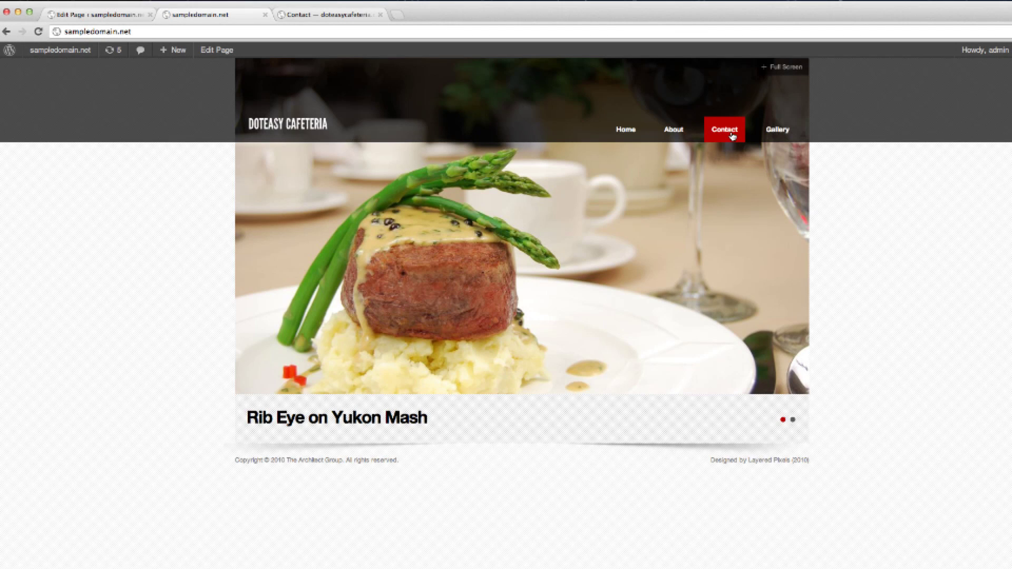
pyautogui.click(733, 135)
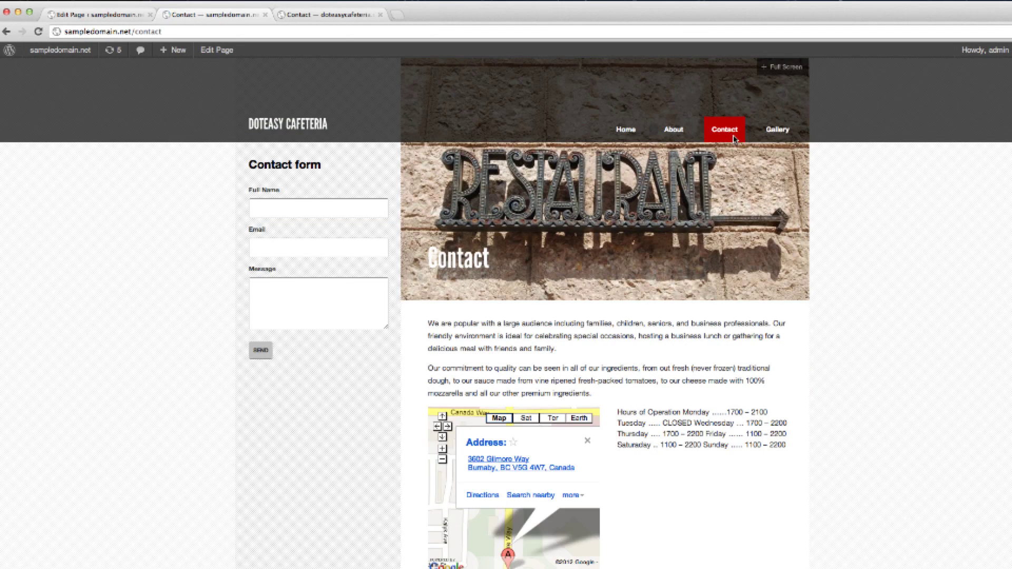
pyautogui.scroll(-3, 868, 303)
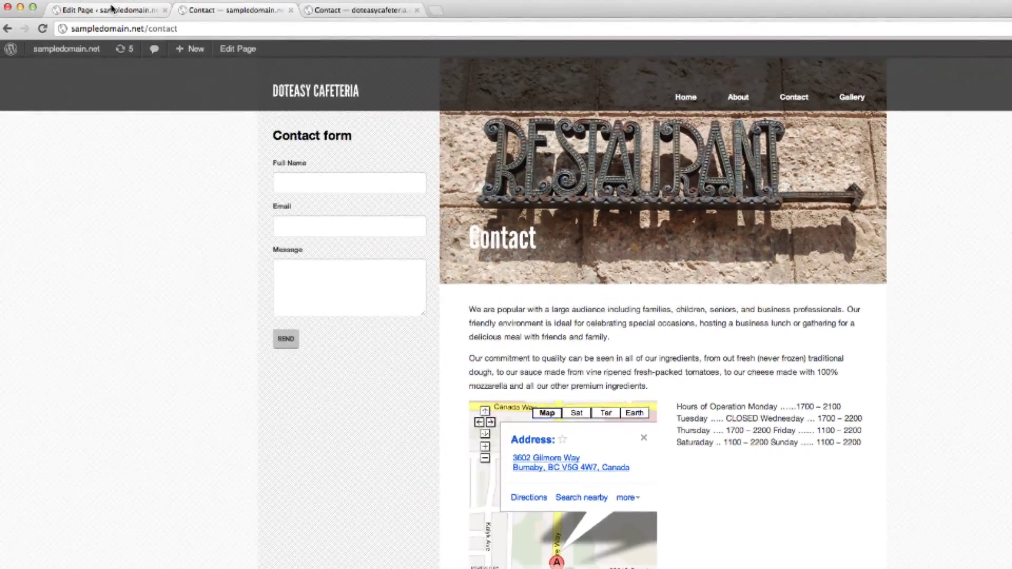
pyautogui.click(110, 8)
# Break the opening hours so Monday through Sunday each start on their own line.
pyautogui.scroll(-1, 332, 241)
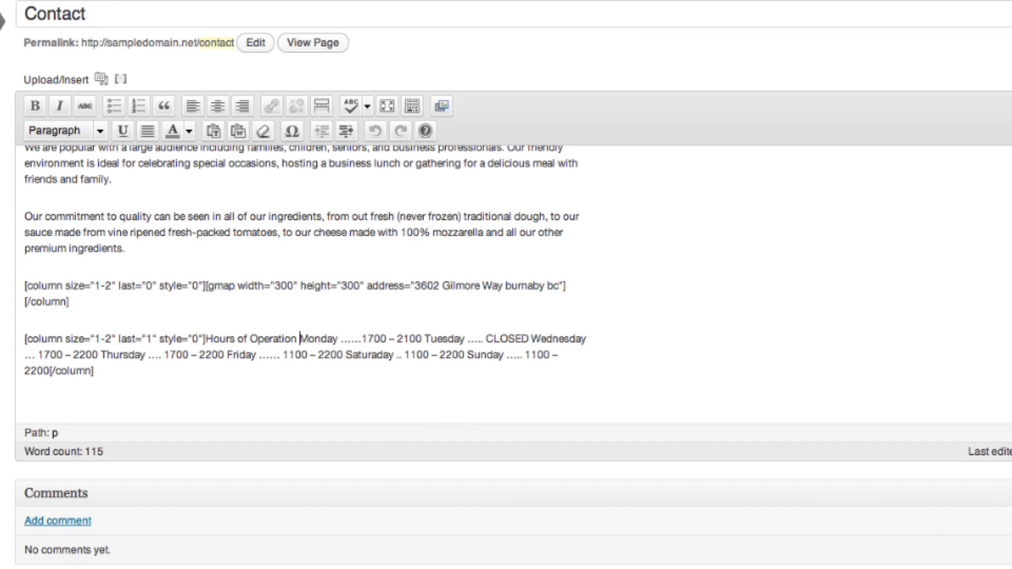
pyautogui.press('Return')
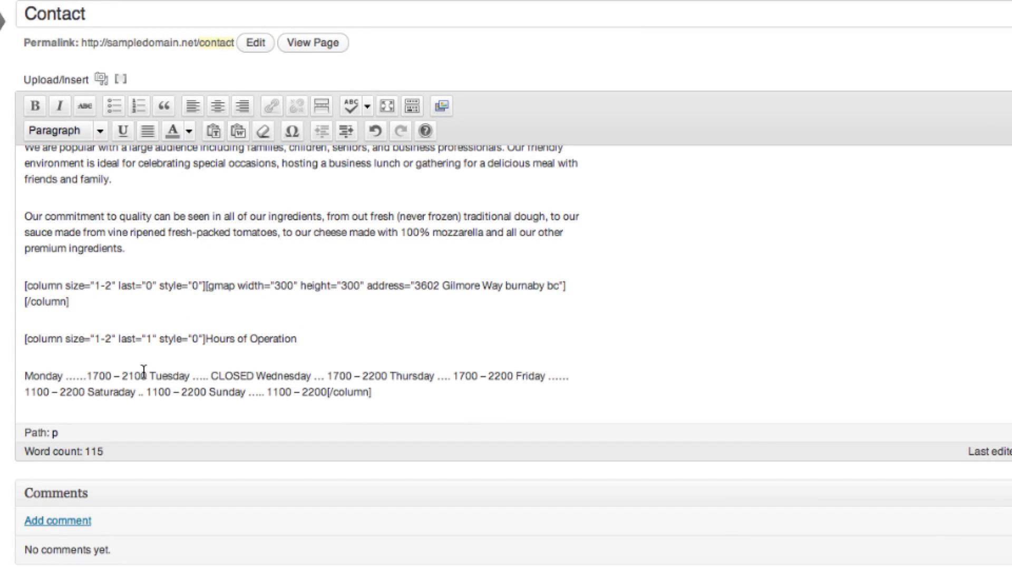
pyautogui.press('Return')
pyautogui.click(133, 410)
pyautogui.press('Return')
pyautogui.click(159, 409)
pyautogui.press('Return')
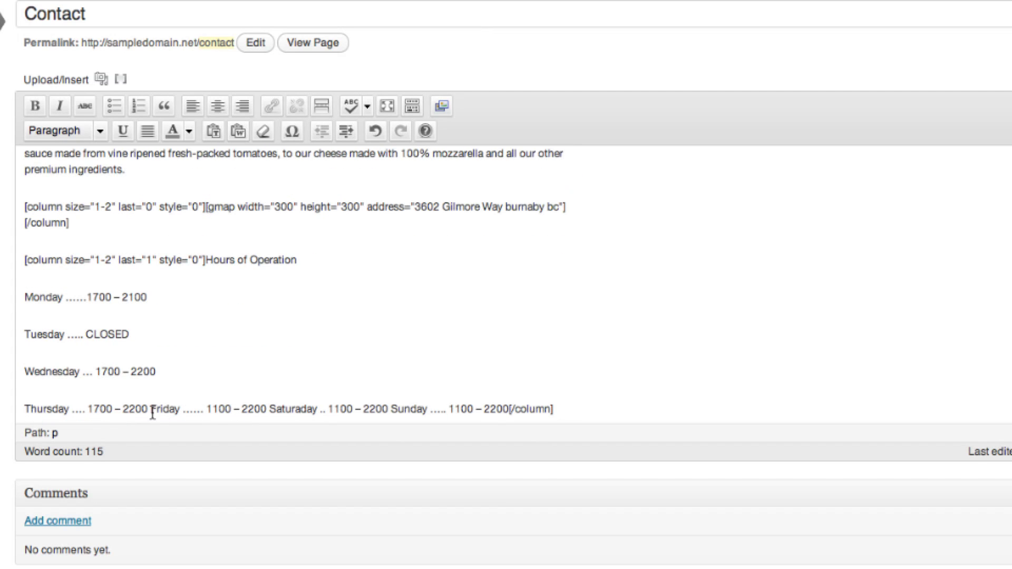
pyautogui.click(151, 409)
pyautogui.press('Return')
pyautogui.press('Return')
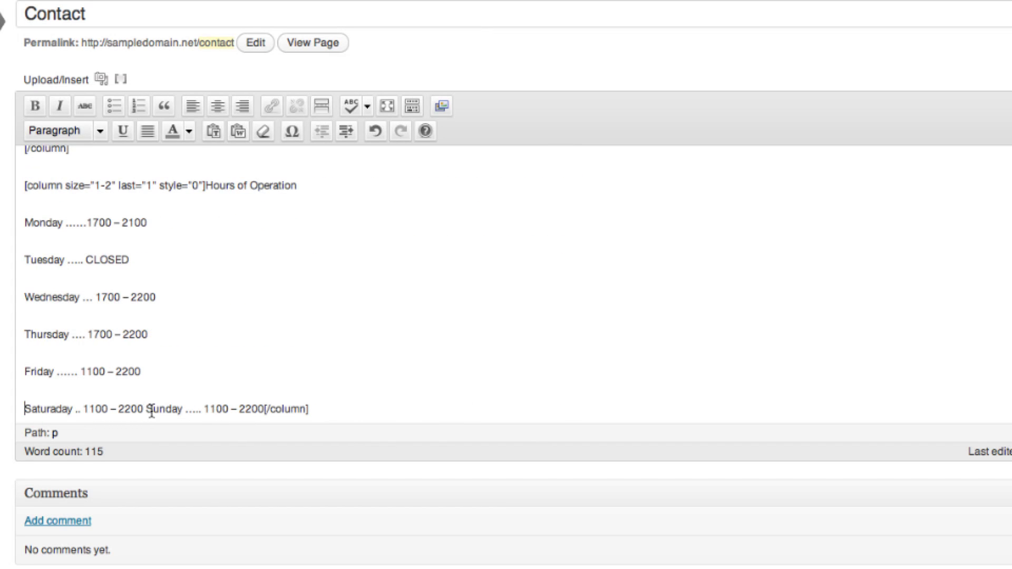
pyautogui.click(147, 409)
pyautogui.press('Return')
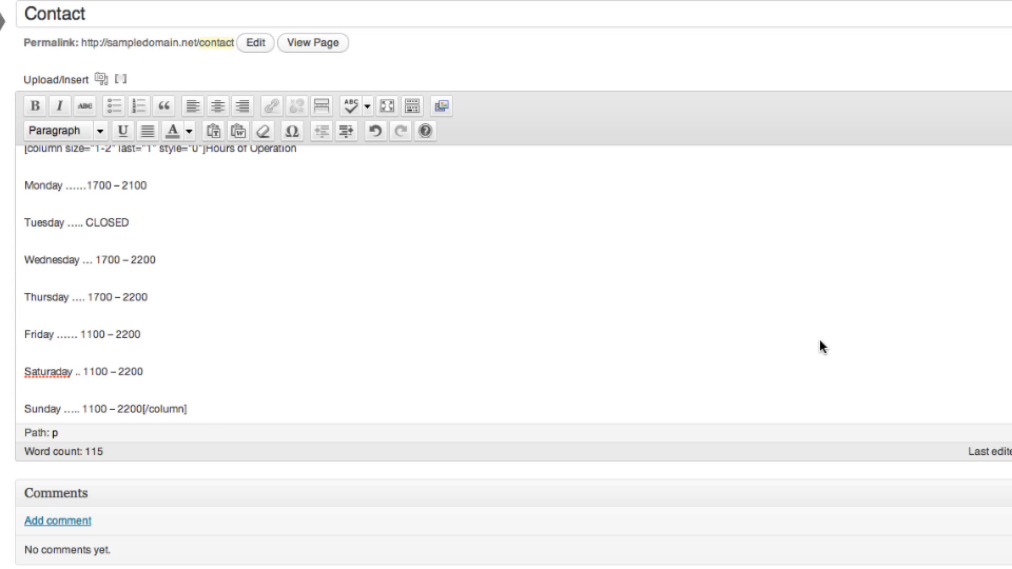
# Update the Contact page and reload it on the live site.
pyautogui.click(953, 161)
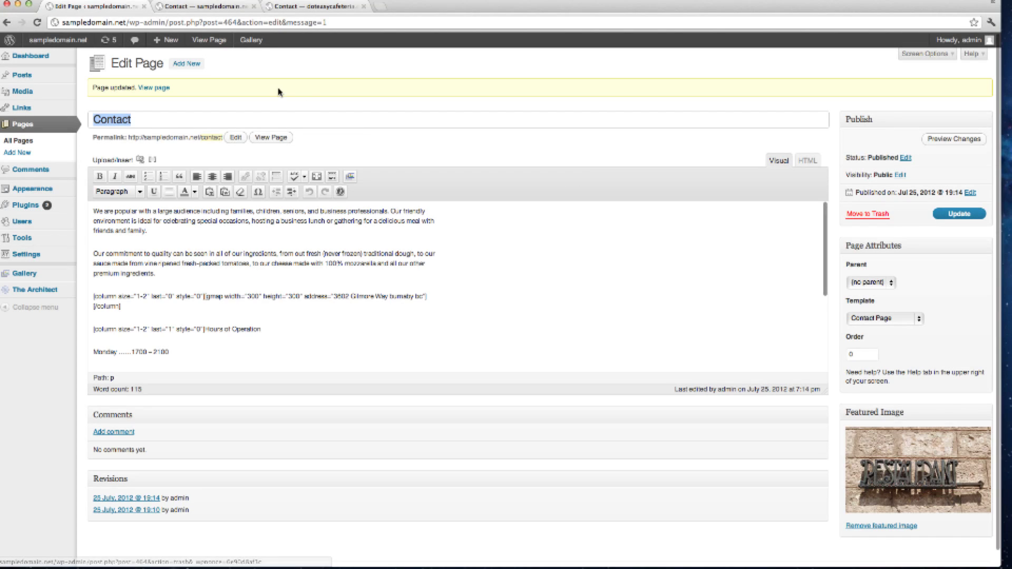
pyautogui.click(184, 7)
pyautogui.press('super+r')
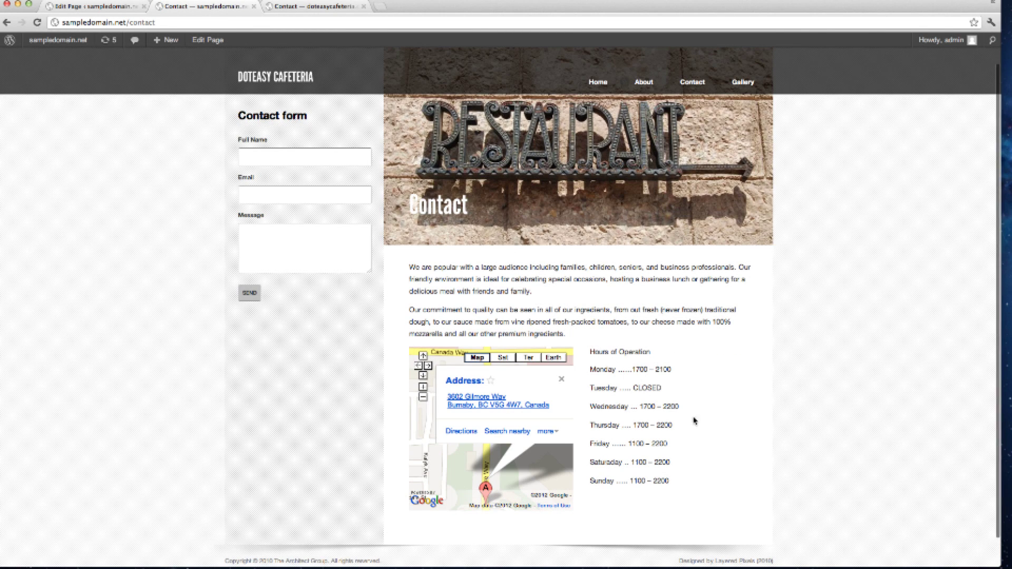
pyautogui.scroll(2, 494, 285)
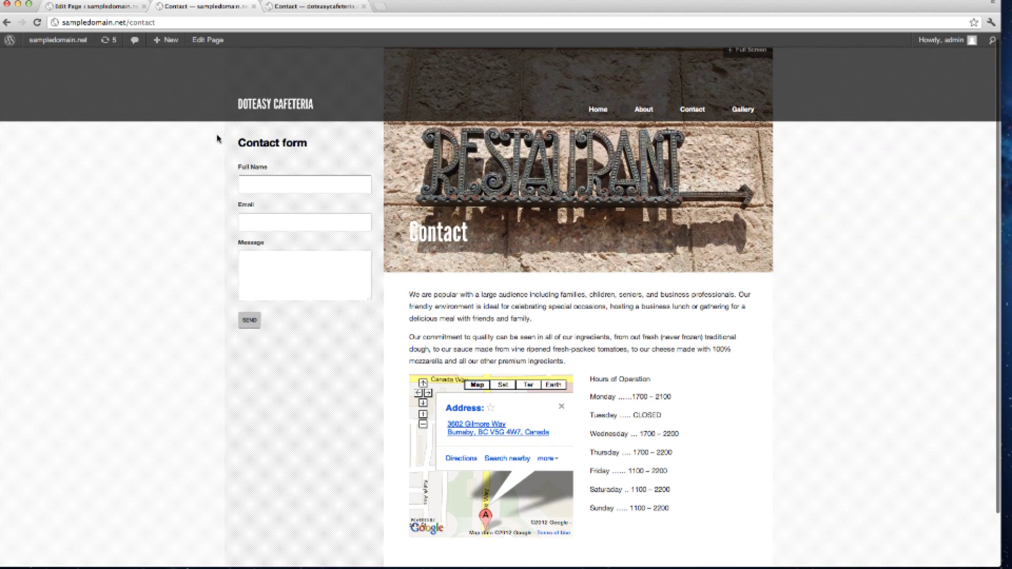
# Start a new WordPress page titled Appetizers.
pyautogui.click(93, 7)
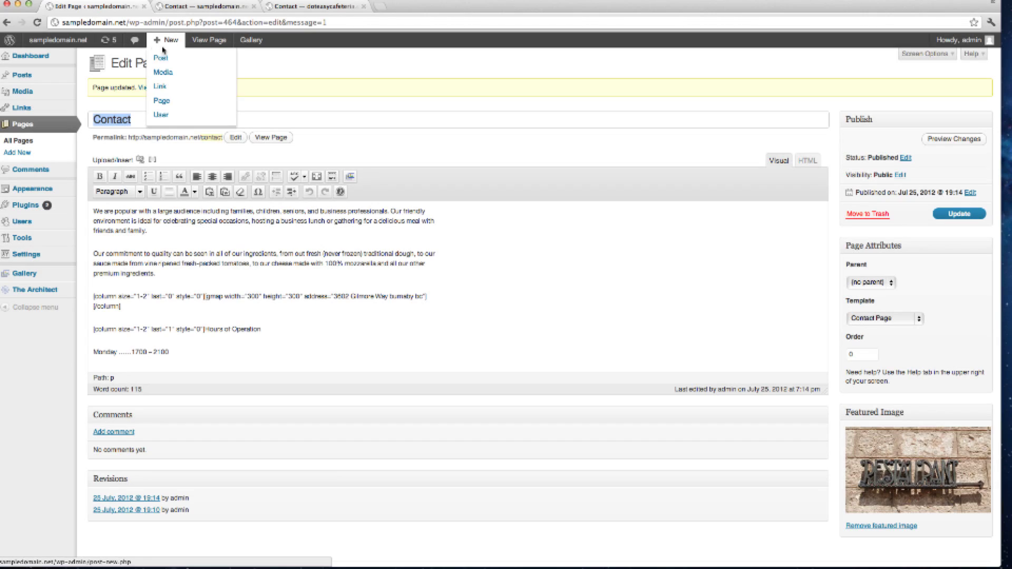
pyautogui.click(22, 154)
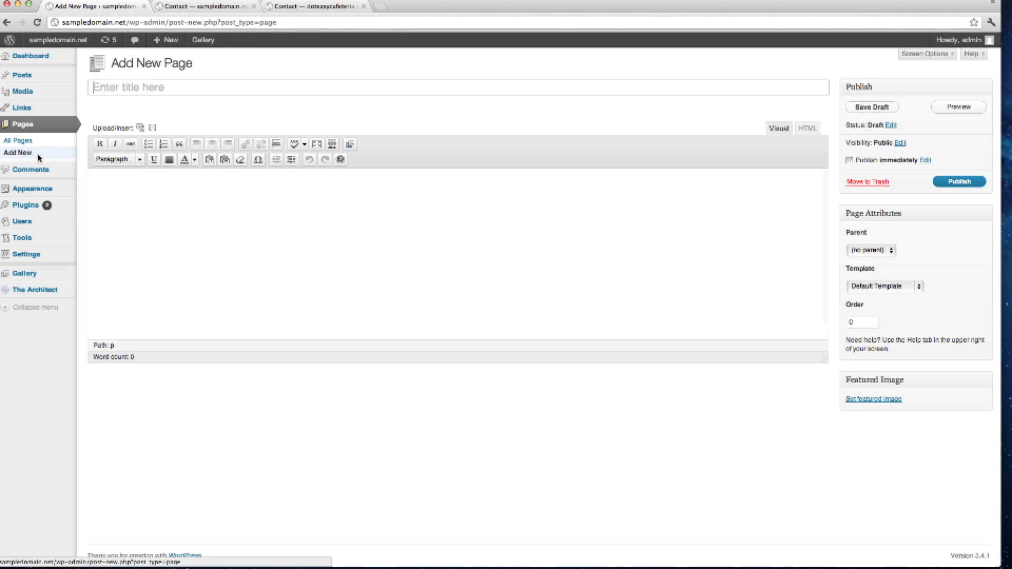
pyautogui.click(106, 95)
pyautogui.write('Appetizers')
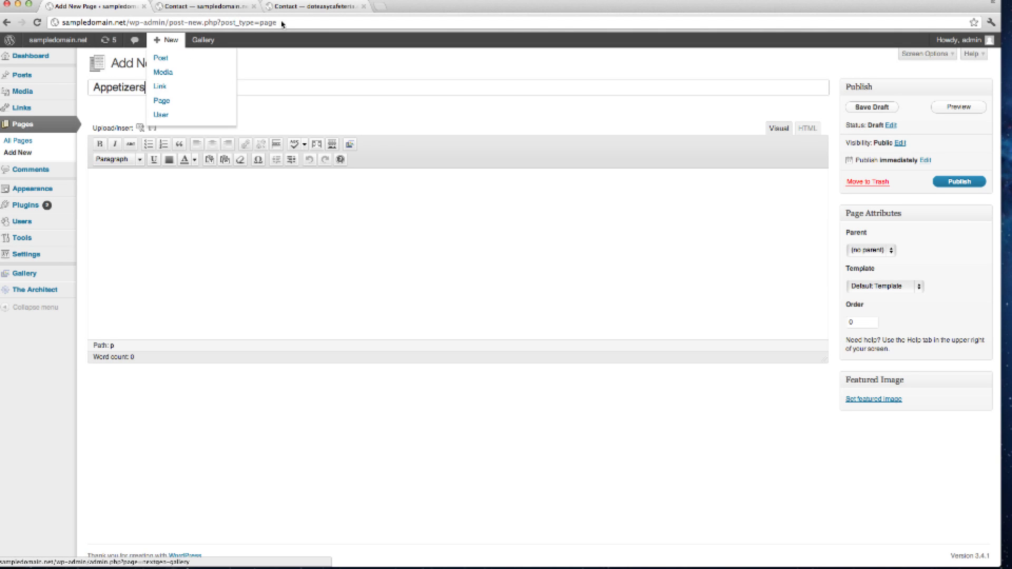
# Open the reference site's Food Menu > Appetizers page for comparison.
pyautogui.click(313, 7)
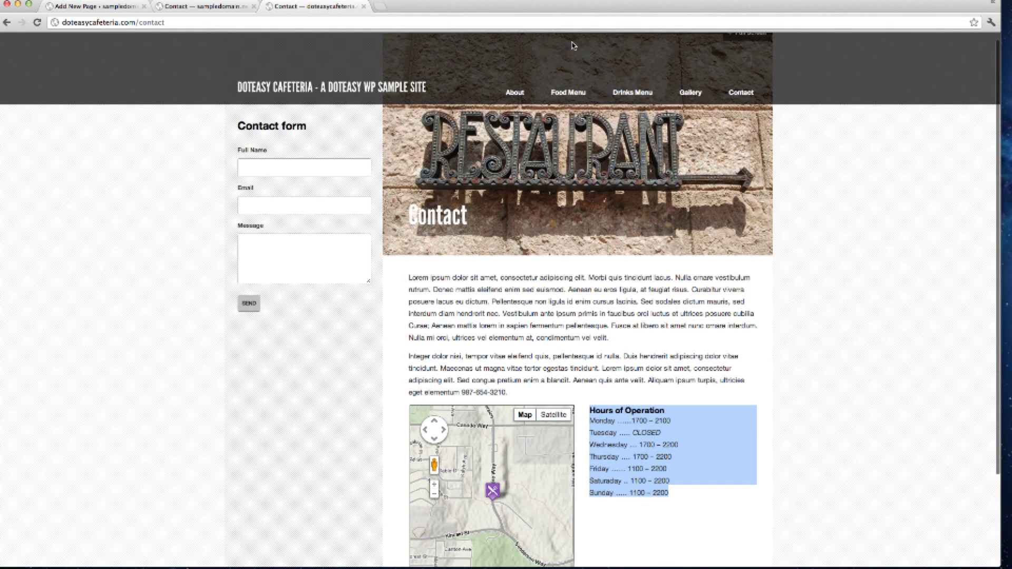
pyautogui.moveTo(569, 94)
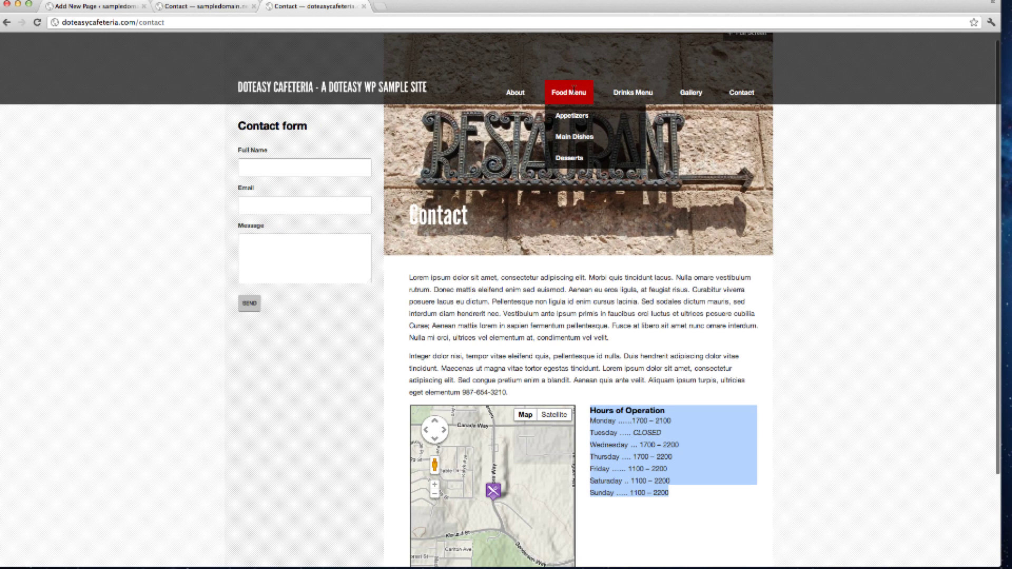
pyautogui.click(574, 120)
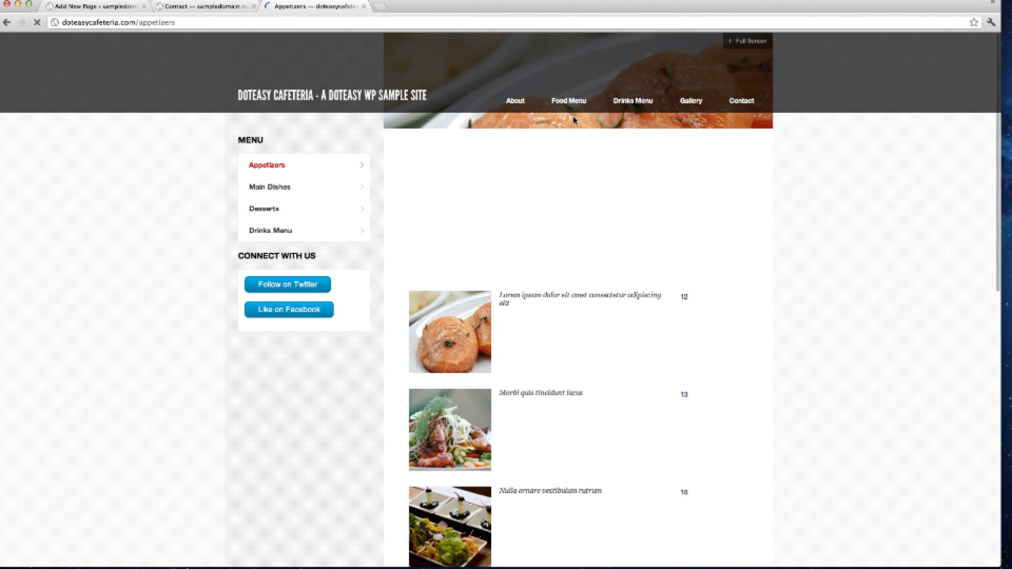
pyautogui.scroll(-2, 811, 286)
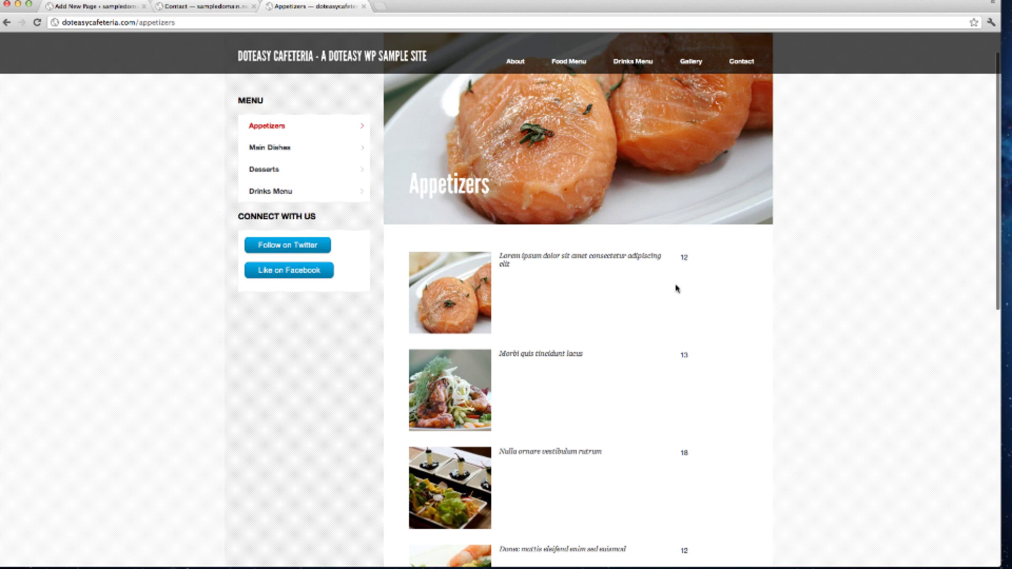
# Insert a 1-3 width COLUMN flexible columns shortcode into the Appetizers page body.
pyautogui.click(69, 7)
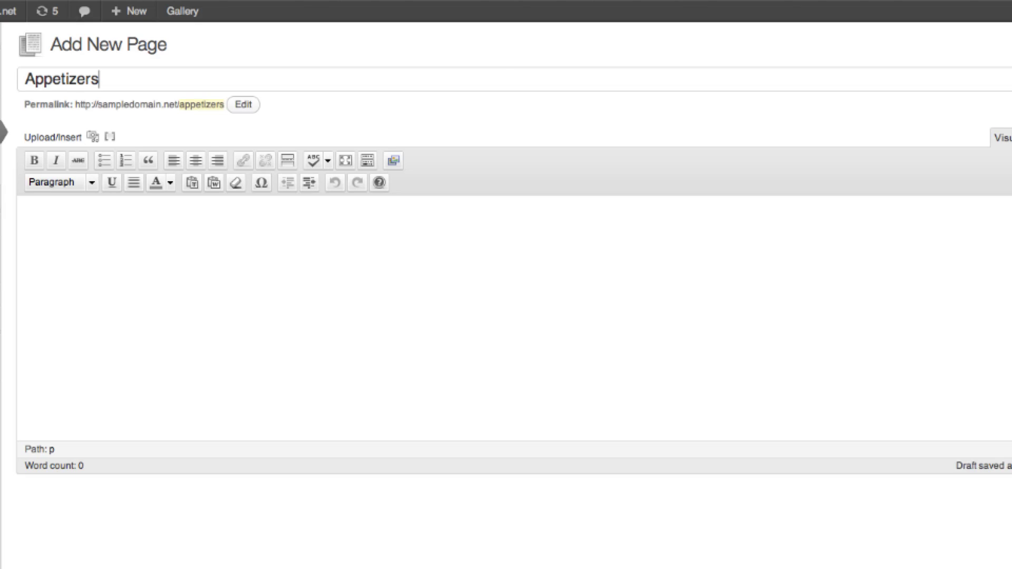
pyautogui.click(122, 193)
pyautogui.click(111, 141)
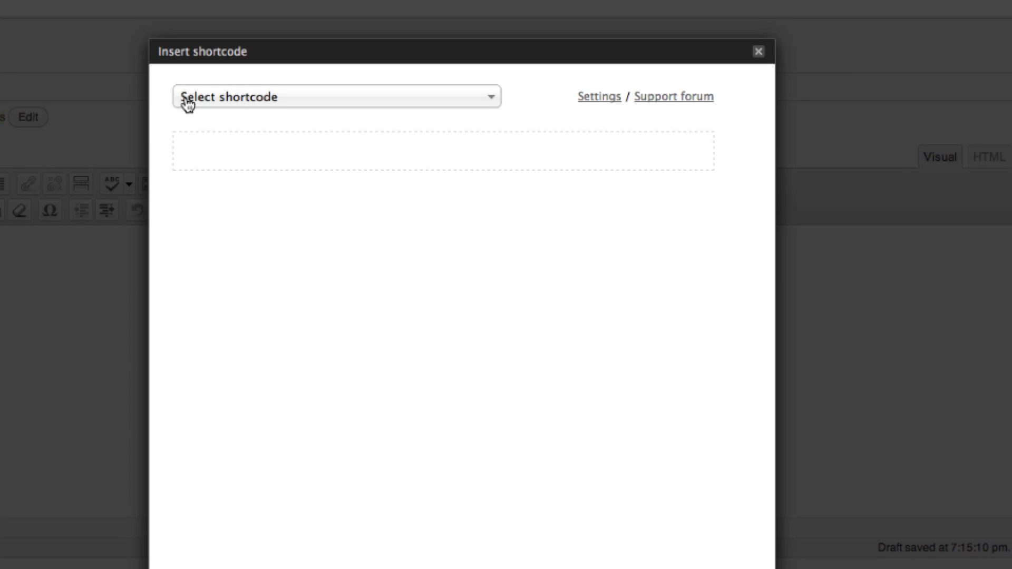
pyautogui.click(395, 91)
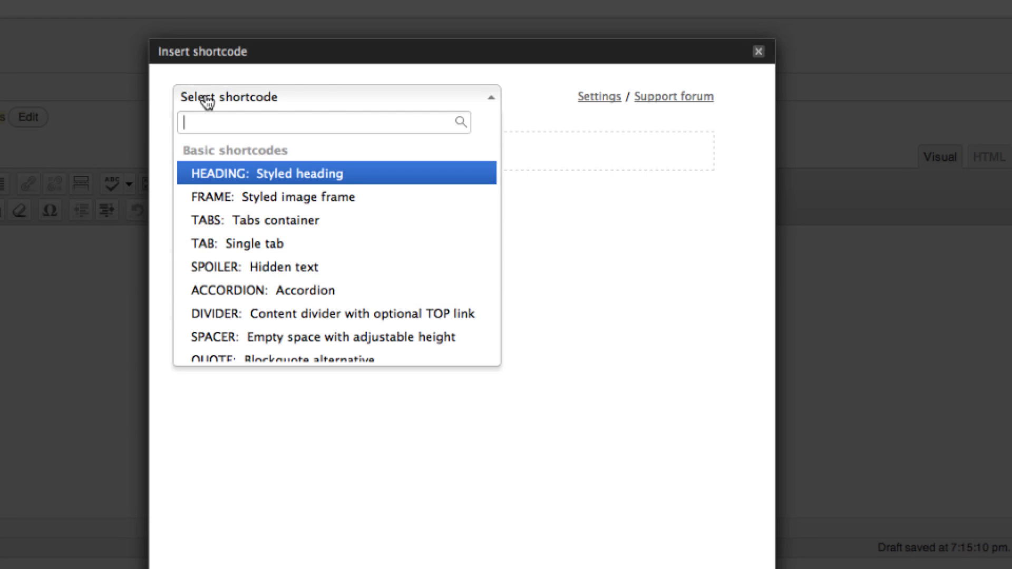
pyautogui.write('c')
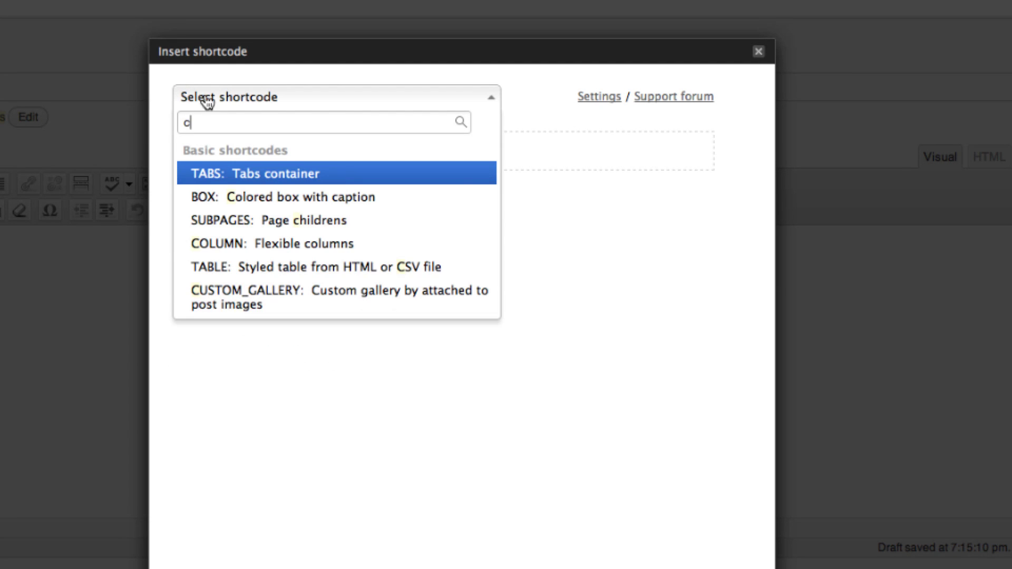
pyautogui.click(235, 246)
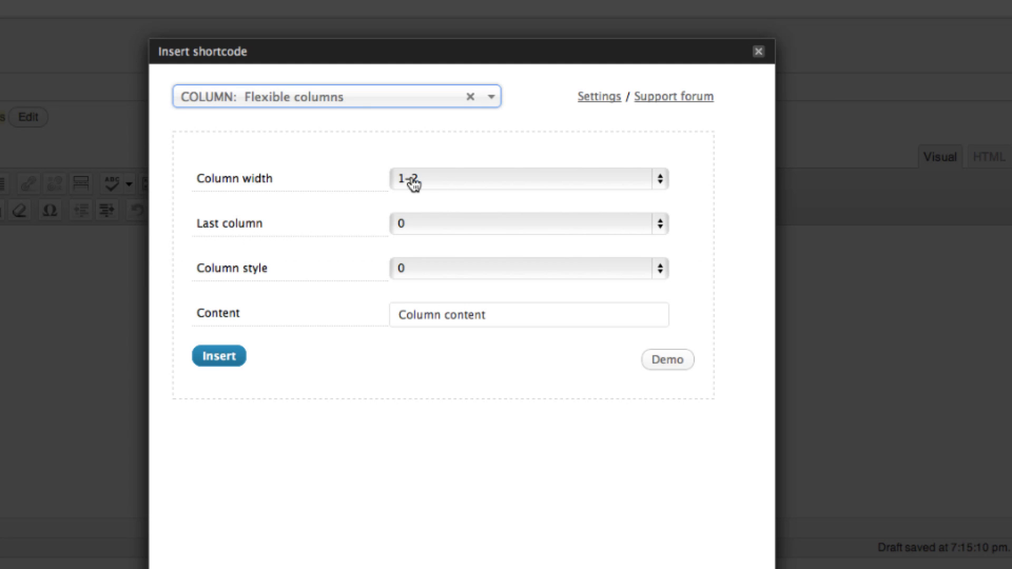
pyautogui.click(496, 179)
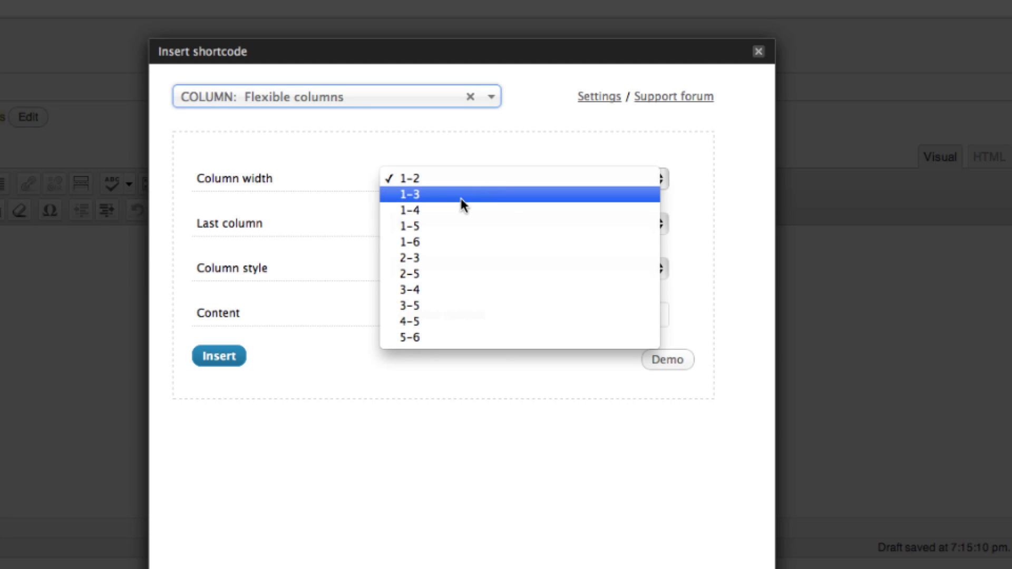
pyautogui.click(434, 197)
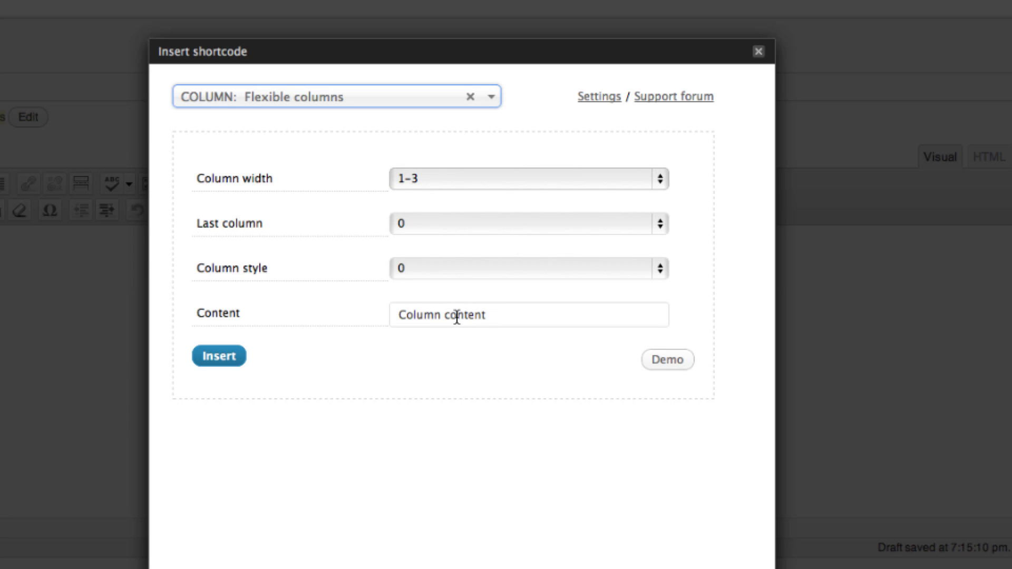
pyautogui.click(221, 359)
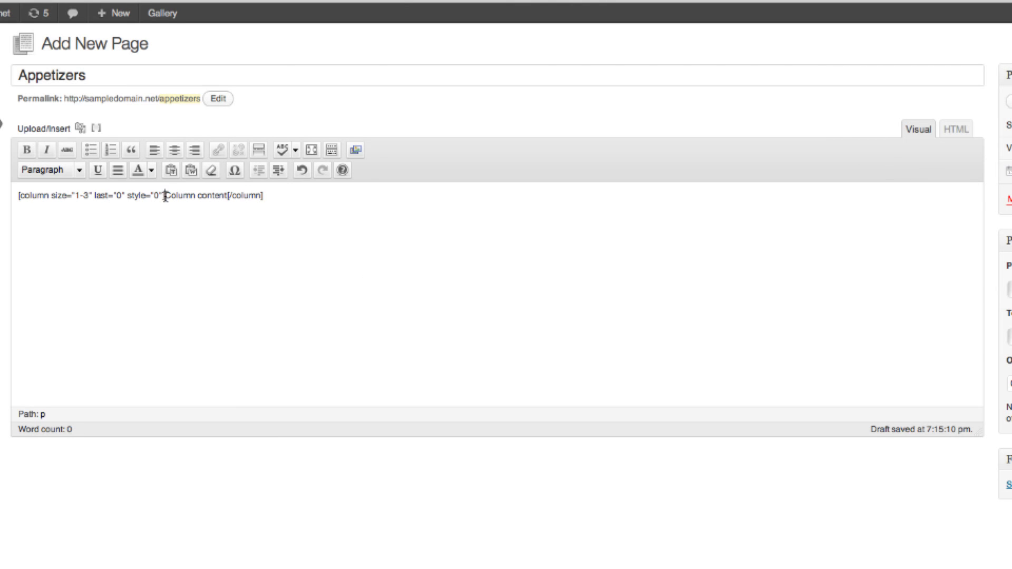
# Replace the column's placeholder content with the uploaded appetizer/app1.jpeg photo.
pyautogui.moveTo(165, 196); pyautogui.dragTo(222, 195)
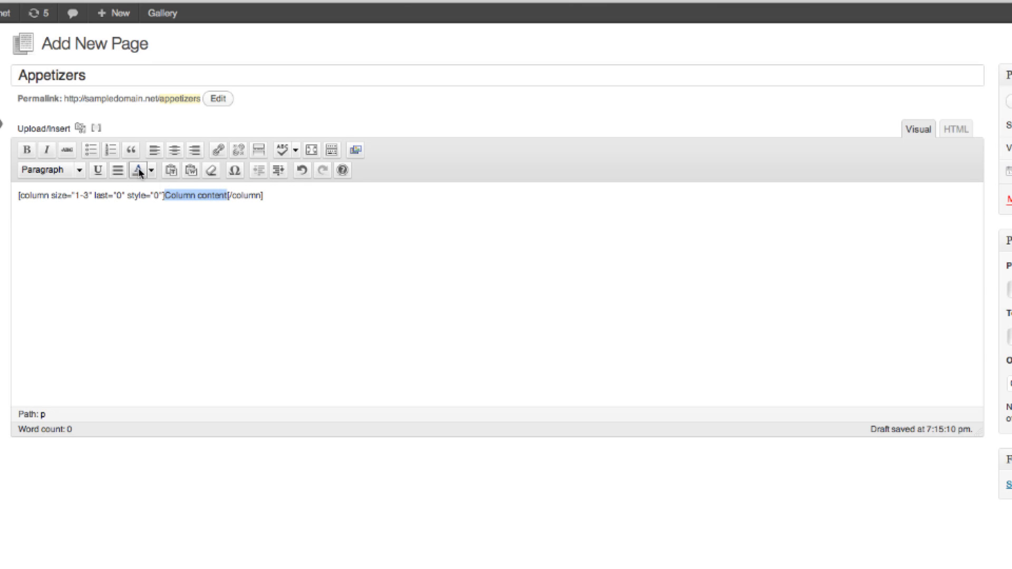
pyautogui.click(80, 131)
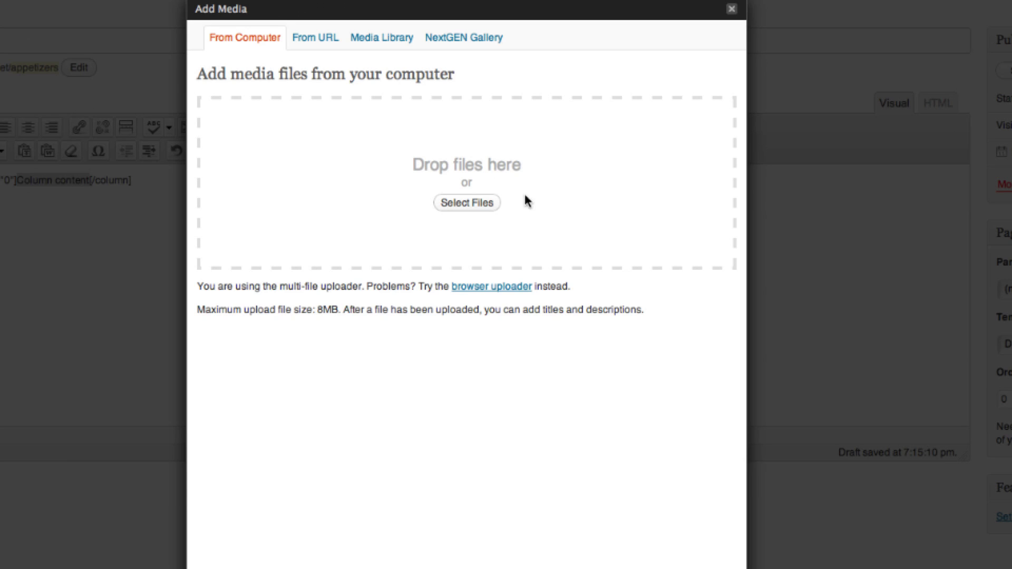
pyautogui.click(471, 203)
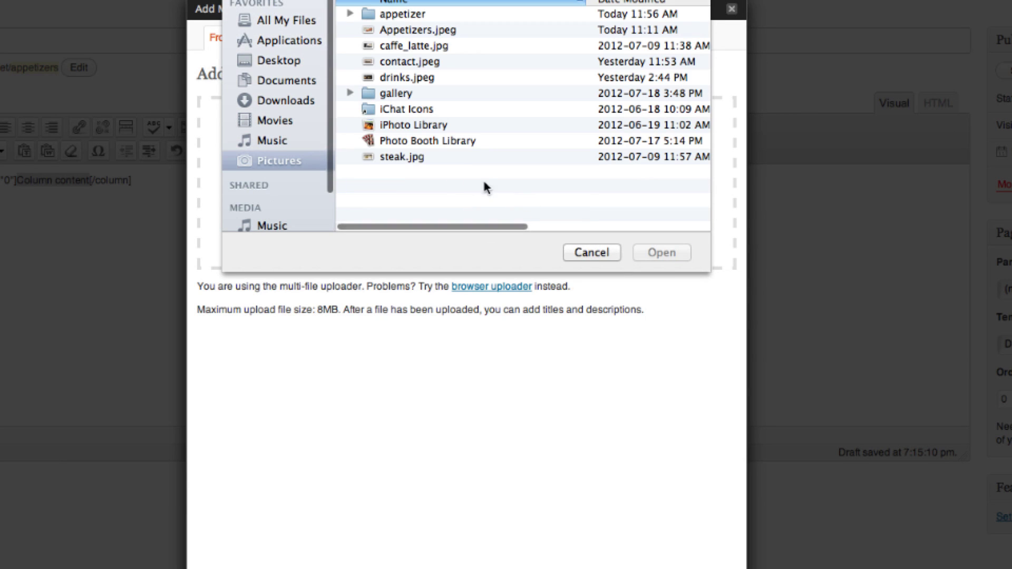
pyautogui.doubleClick(401, 15)
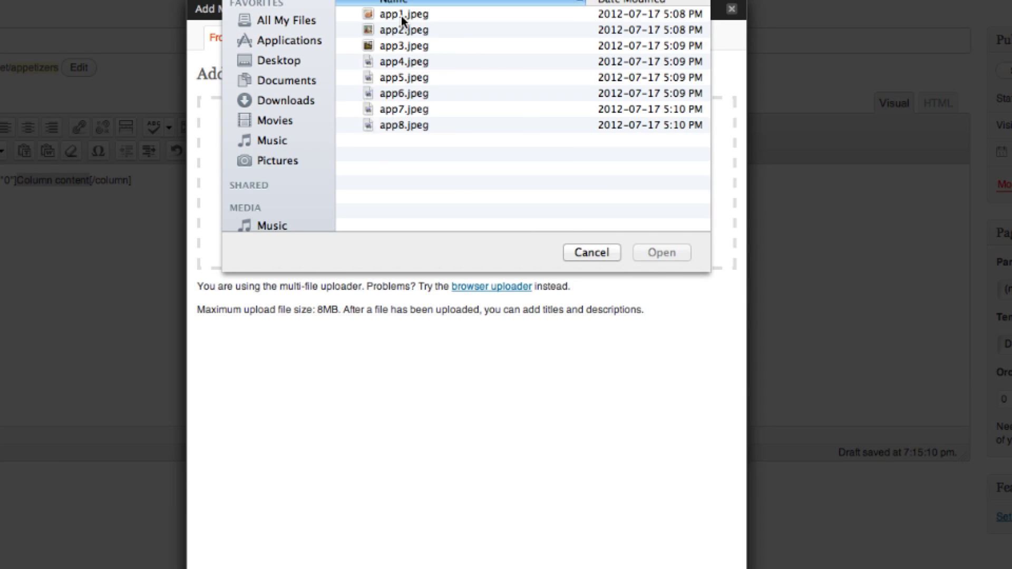
pyautogui.doubleClick(400, 16)
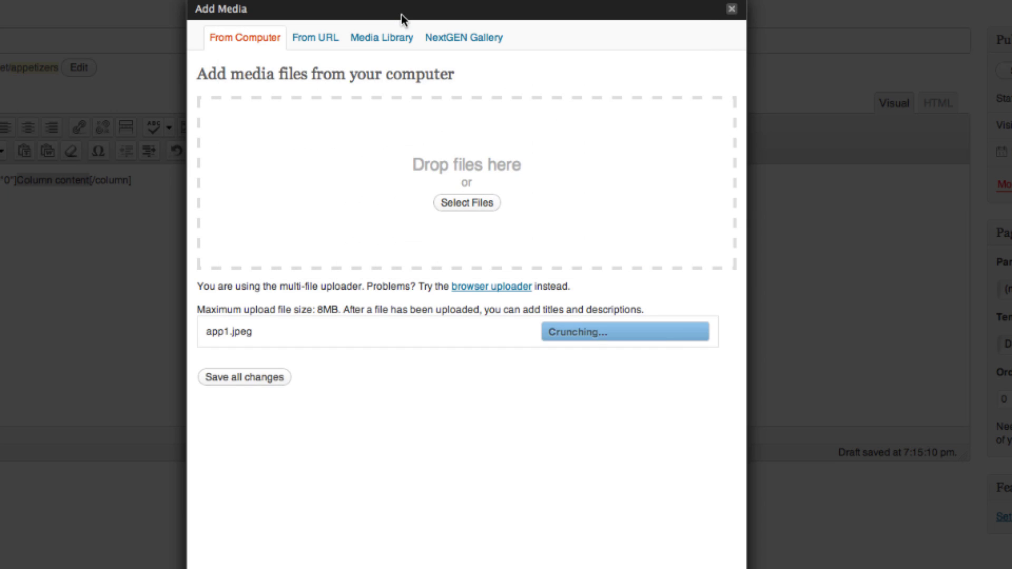
pyautogui.scroll(-2, 481, 433)
pyautogui.scroll(-6, 482, 369)
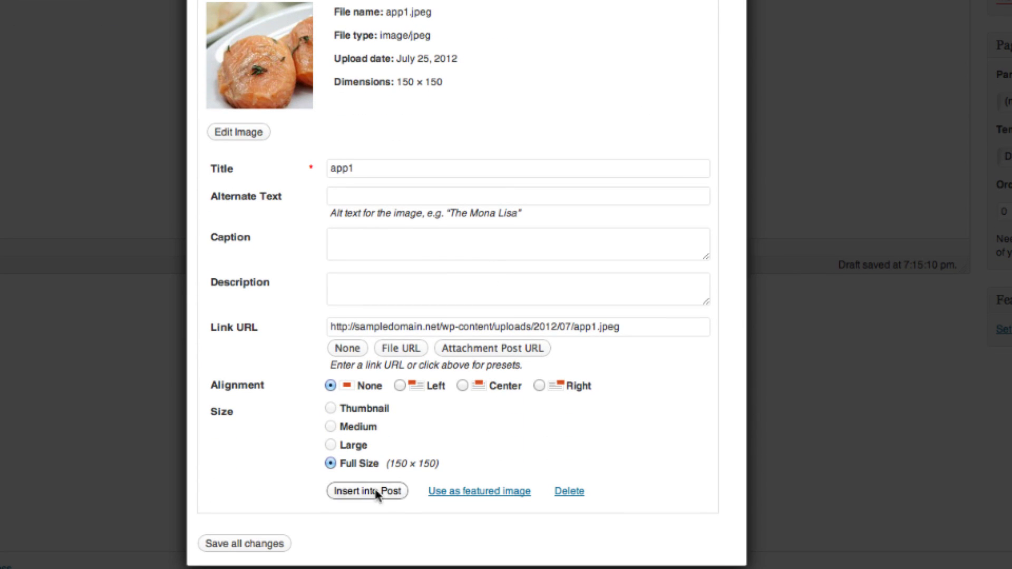
pyautogui.click(367, 491)
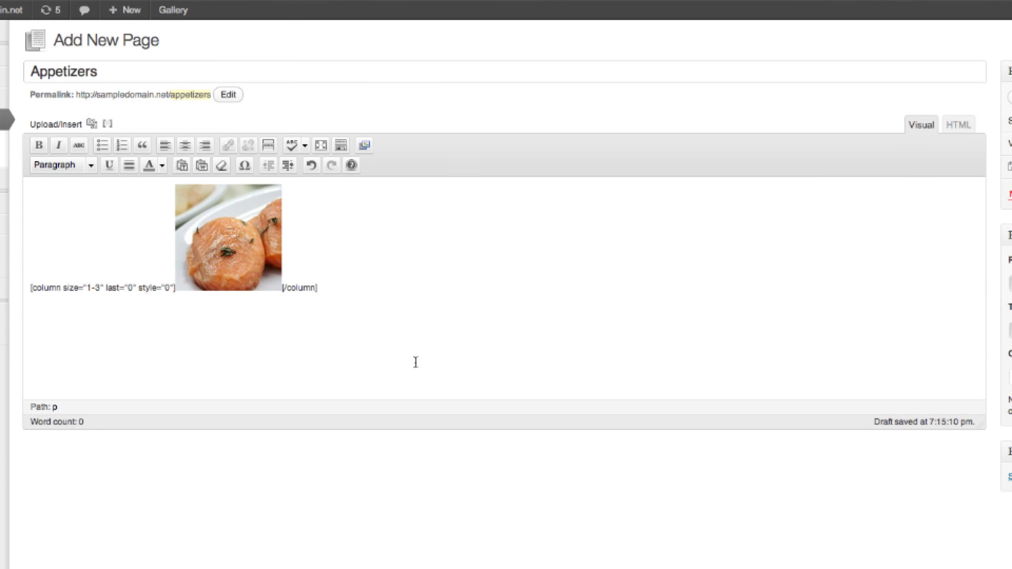
# Copy the first dish's lorem ipsum description from the live Appetizers page.
pyautogui.click(368, 306)
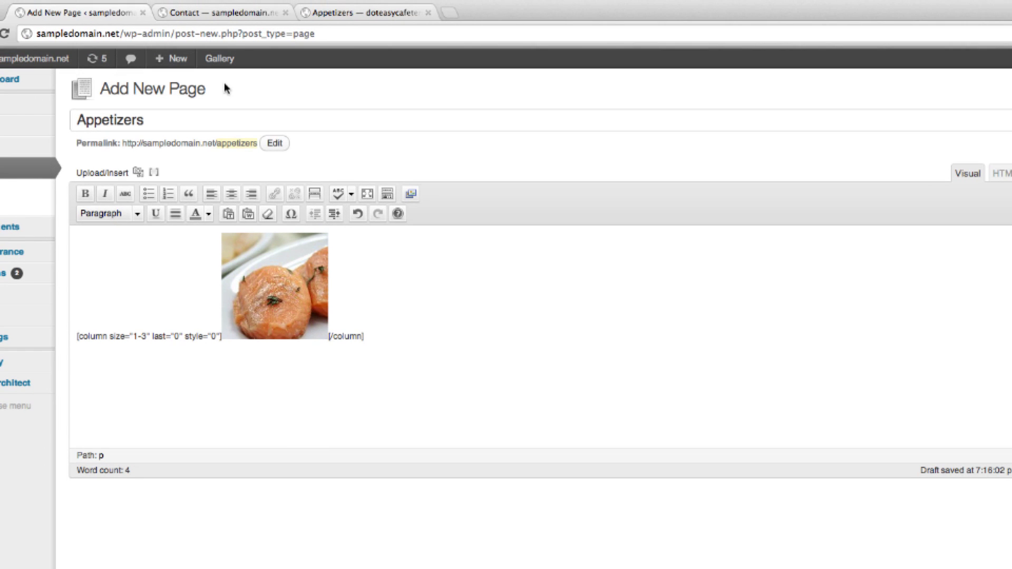
pyautogui.click(347, 15)
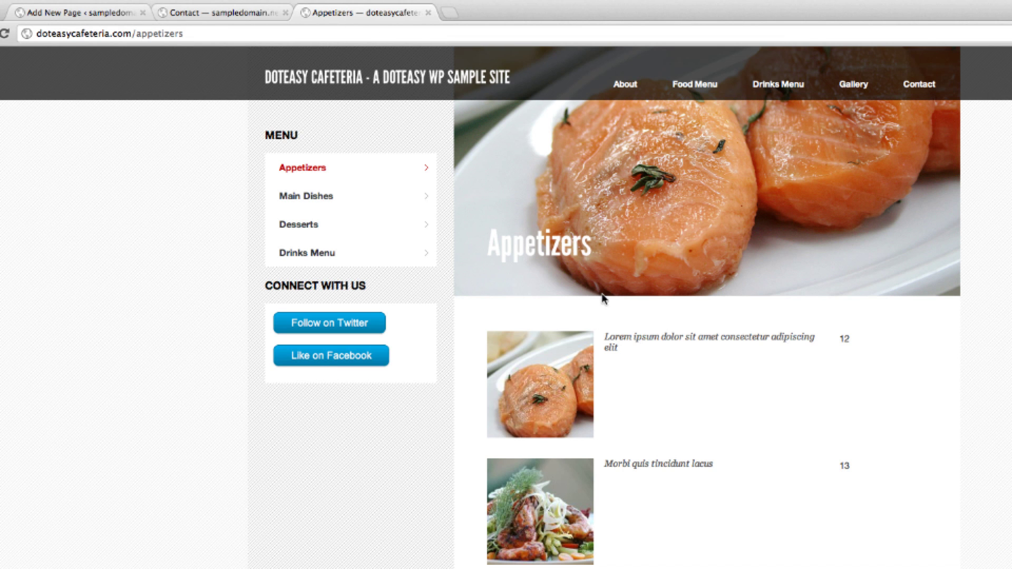
pyautogui.moveTo(626, 346); pyautogui.dragTo(605, 336)
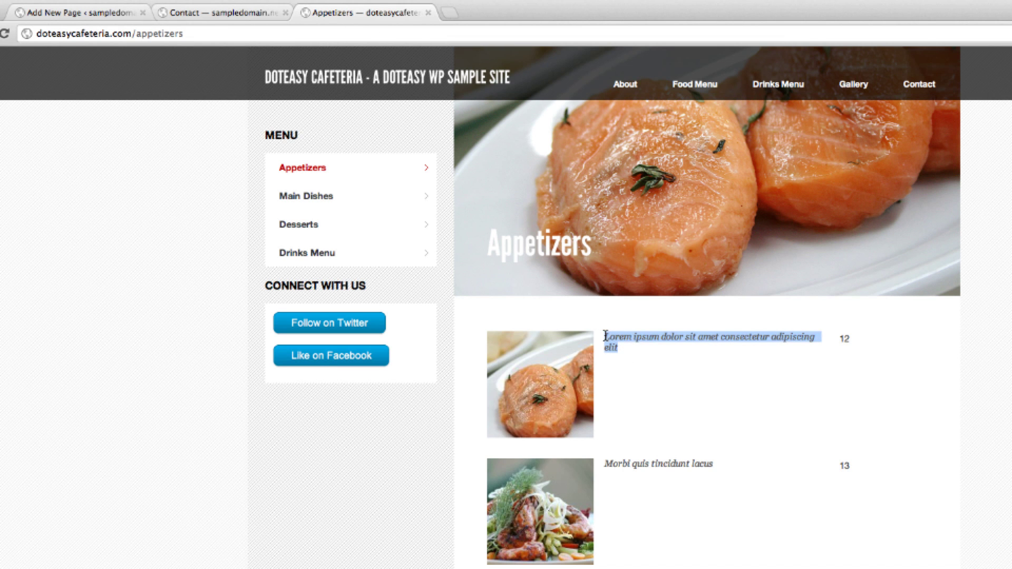
pyautogui.scroll(1, 626, 348)
pyautogui.rightClick(638, 337)
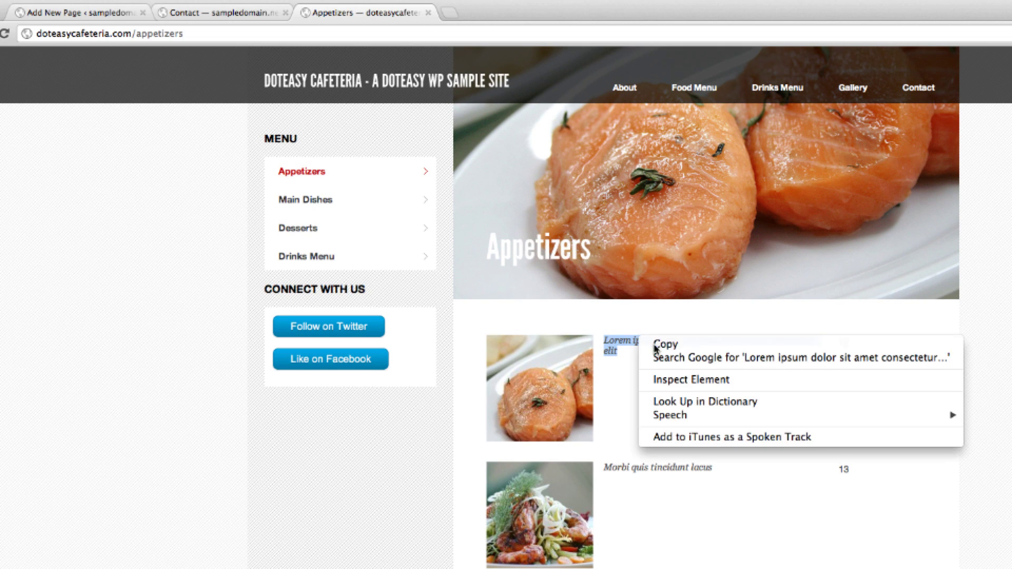
pyautogui.click(659, 345)
pyautogui.click(114, 12)
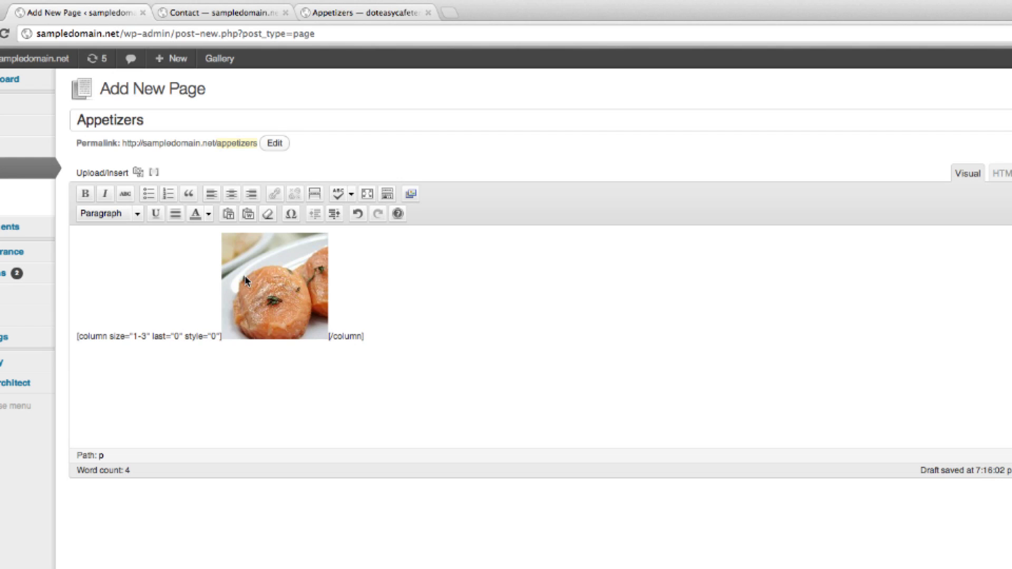
# Insert a one-third column shortcode containing the pasted lorem ipsum description.
pyautogui.click(154, 171)
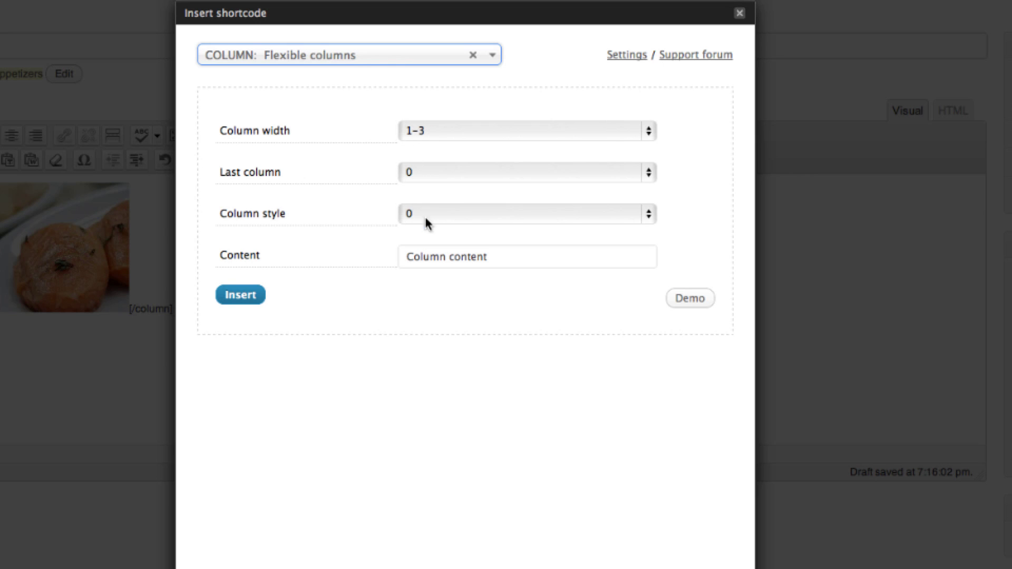
pyautogui.moveTo(498, 257); pyautogui.dragTo(415, 259)
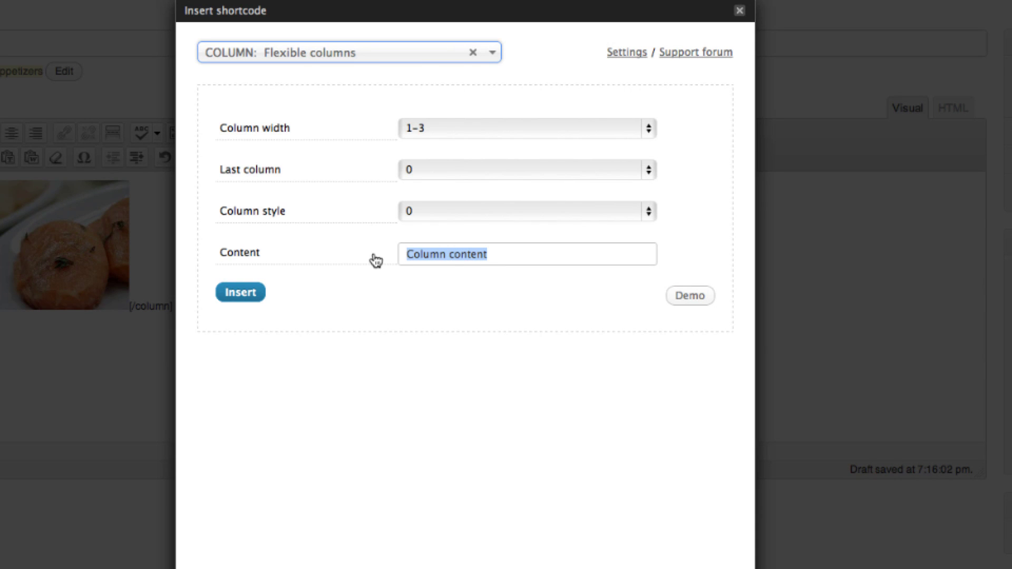
pyautogui.rightClick(452, 254)
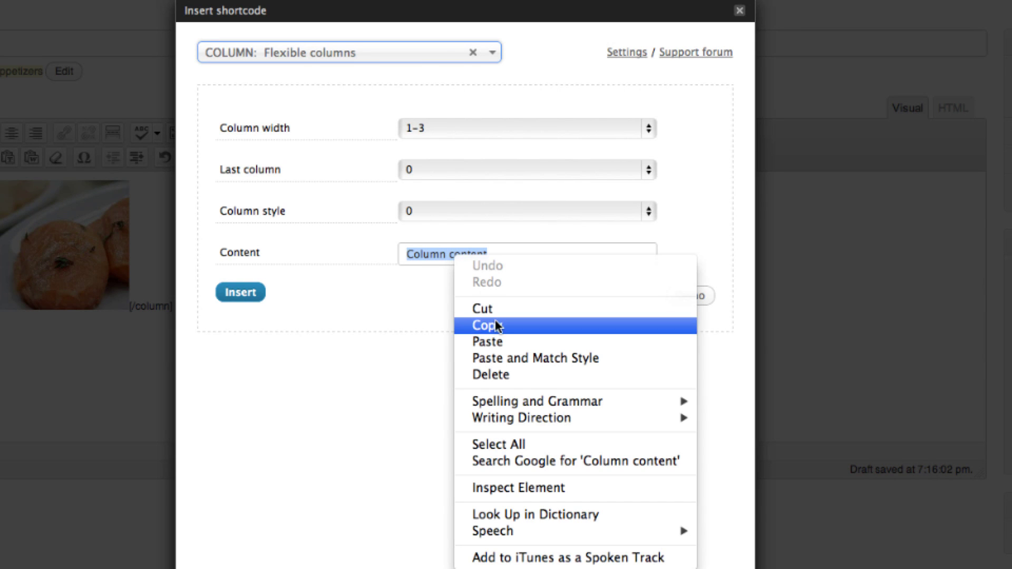
pyautogui.click(488, 341)
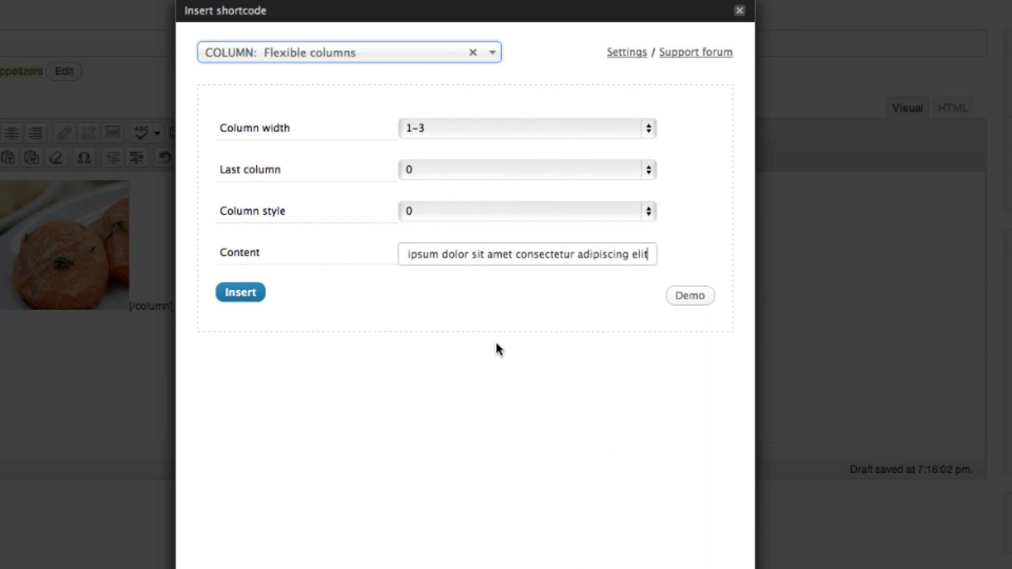
pyautogui.click(240, 295)
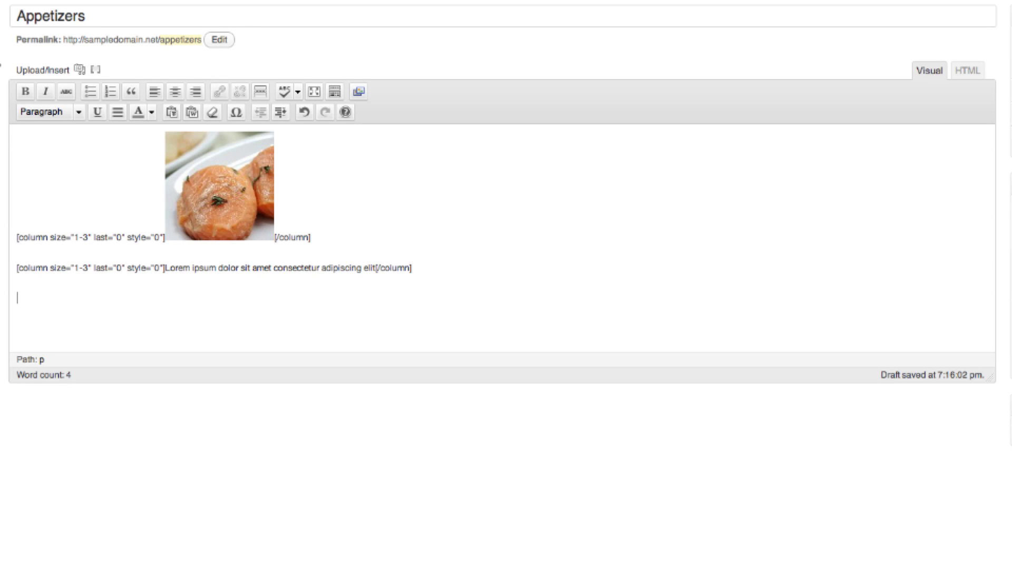
# Add a last one-third column shortcode with the price 12.
pyautogui.click(96, 71)
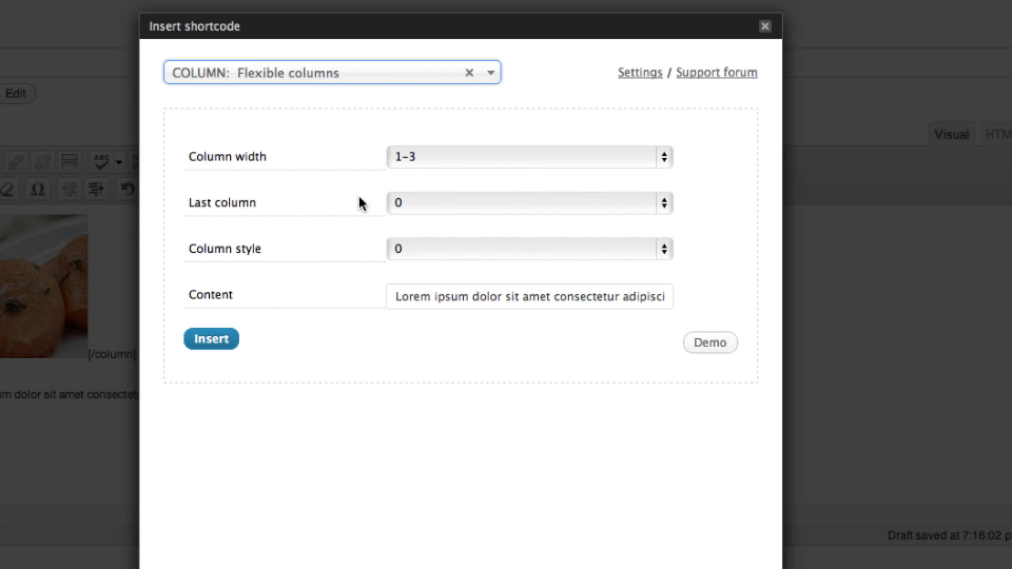
pyautogui.click(459, 203)
pyautogui.press('Escape')
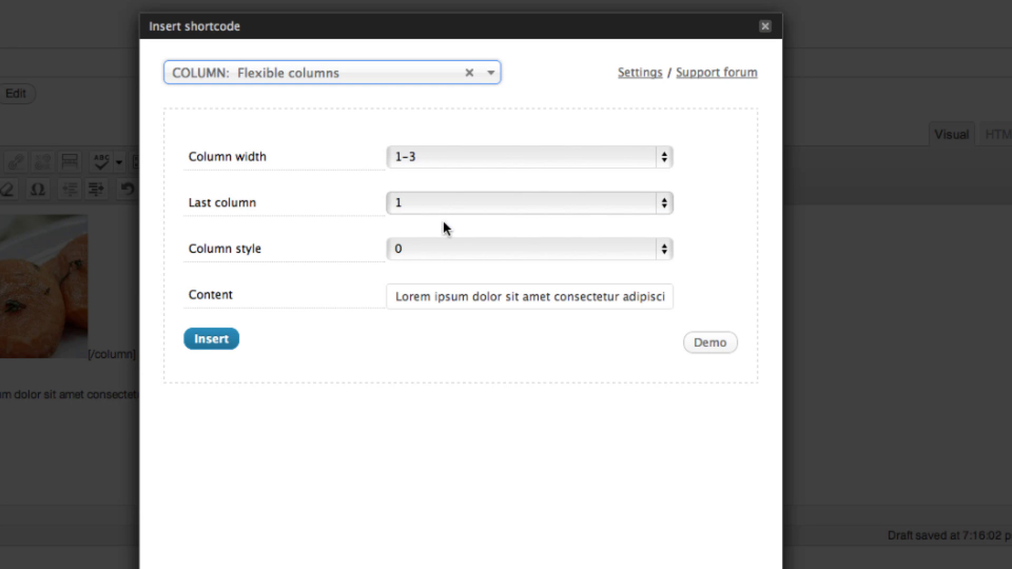
pyautogui.moveTo(394, 295); pyautogui.dragTo(776, 338)
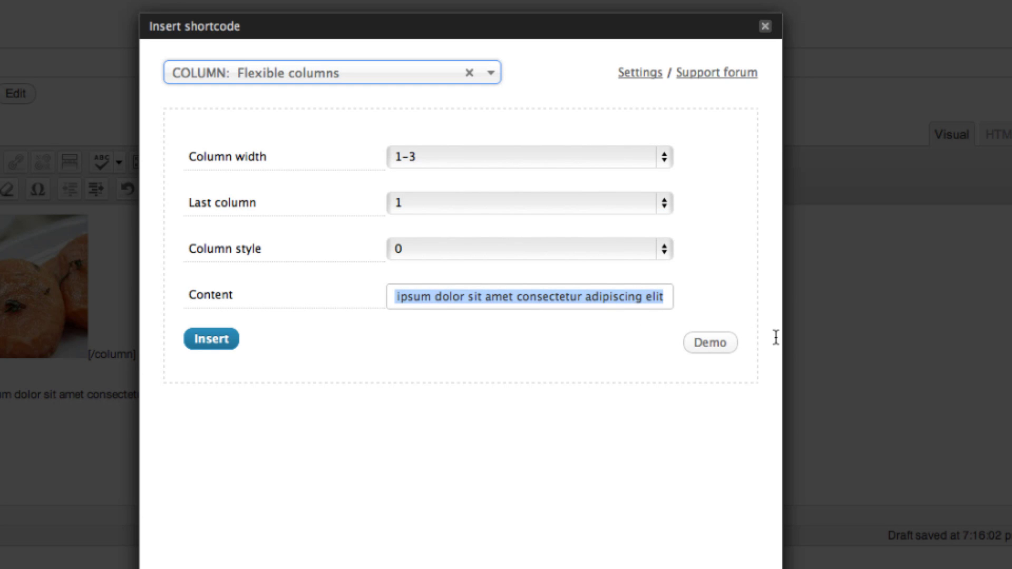
pyautogui.write('12')
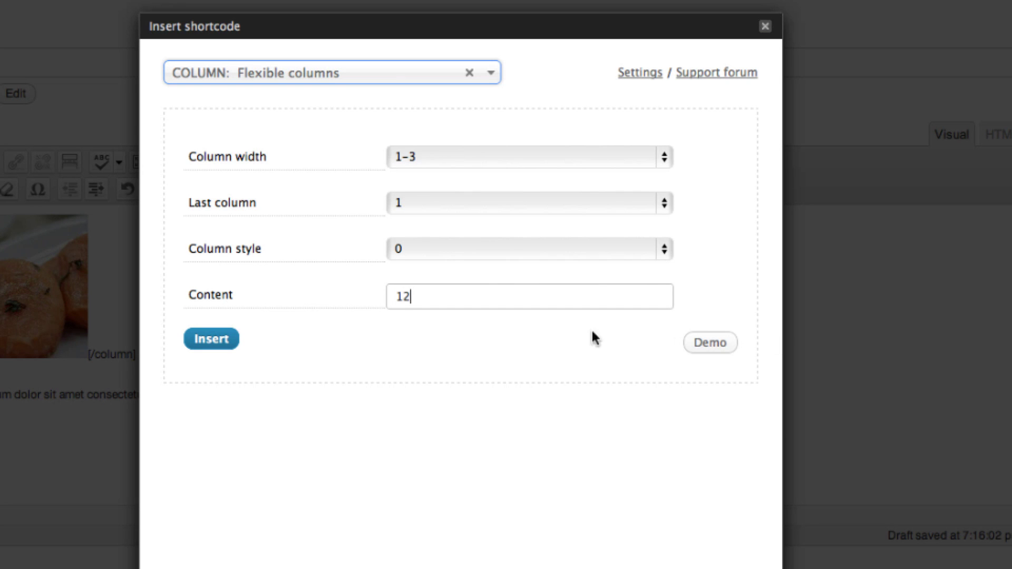
pyautogui.click(195, 338)
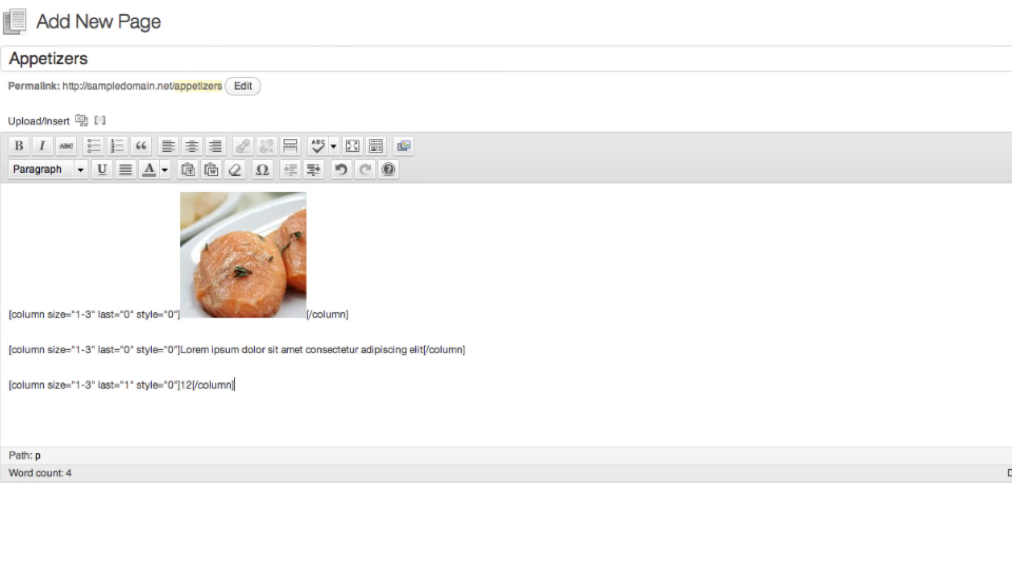
# Upload Appetizers.jpeg from Pictures and set it as the page's featured image.
pyautogui.click(827, 547)
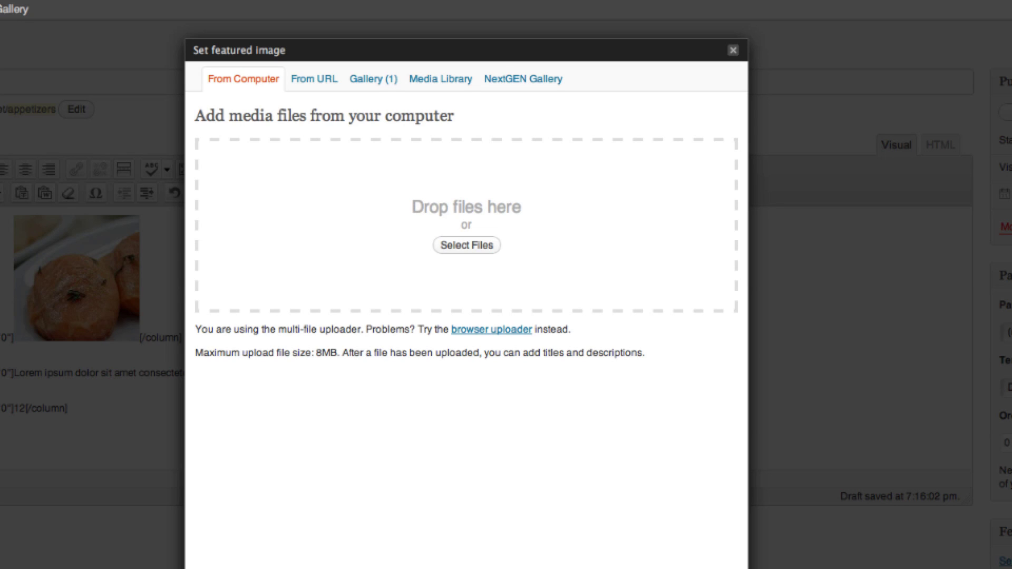
pyautogui.click(469, 248)
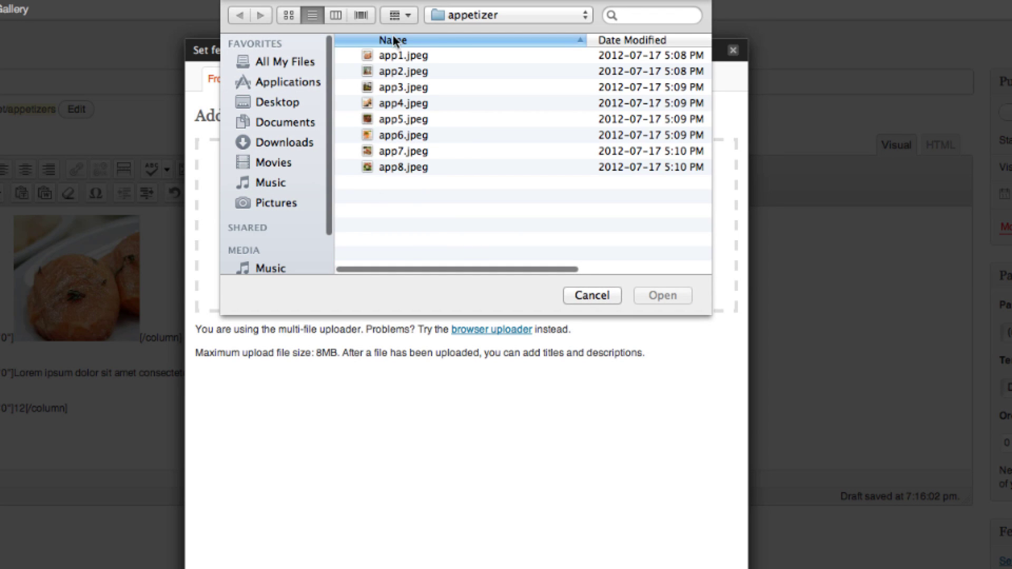
pyautogui.click(289, 204)
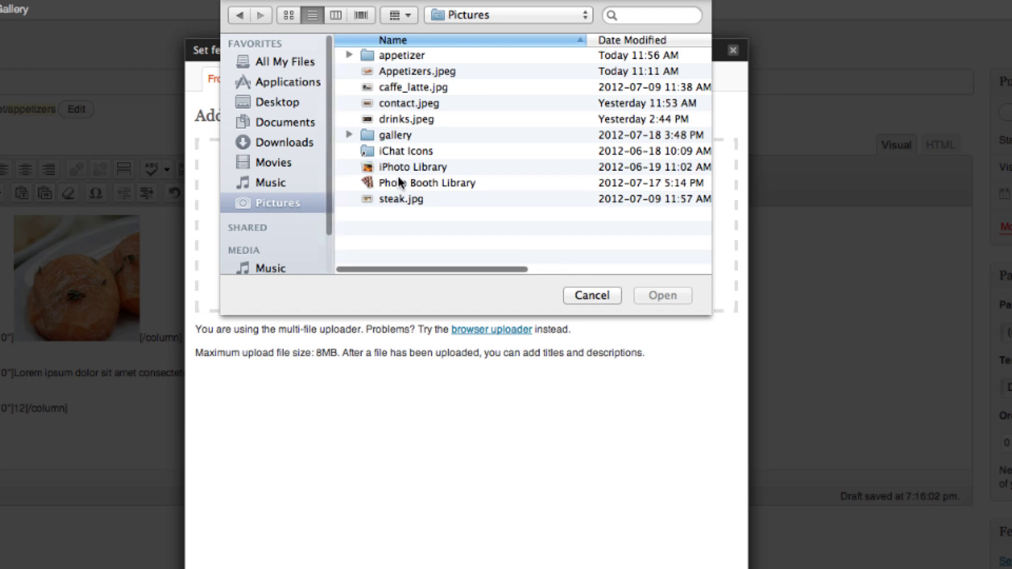
pyautogui.doubleClick(415, 74)
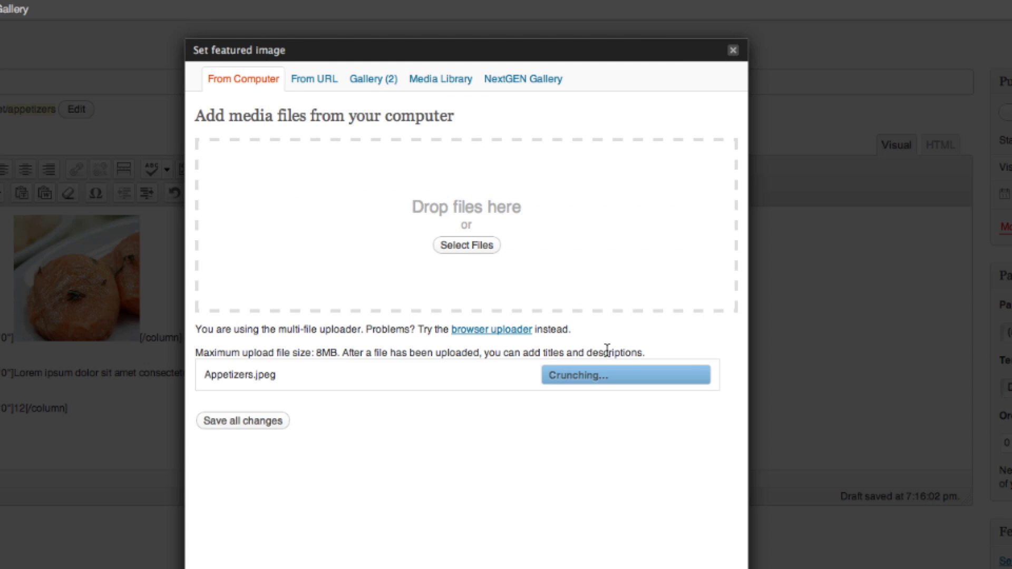
pyautogui.scroll(-5, 477, 410)
pyautogui.scroll(2, 477, 410)
pyautogui.scroll(-10, 473, 417)
pyautogui.click(488, 521)
pyautogui.scroll(-3, 474, 517)
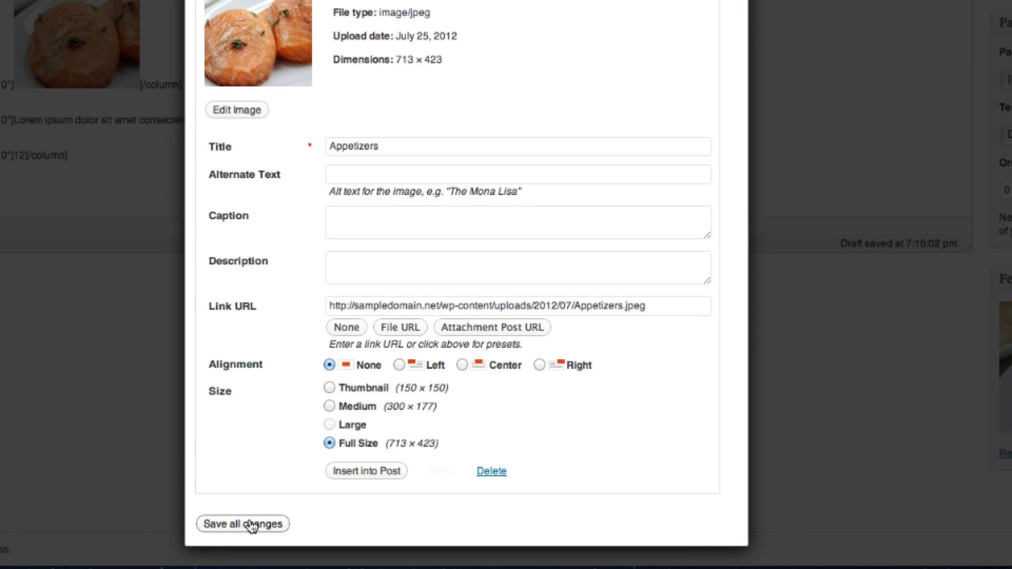
pyautogui.click(252, 524)
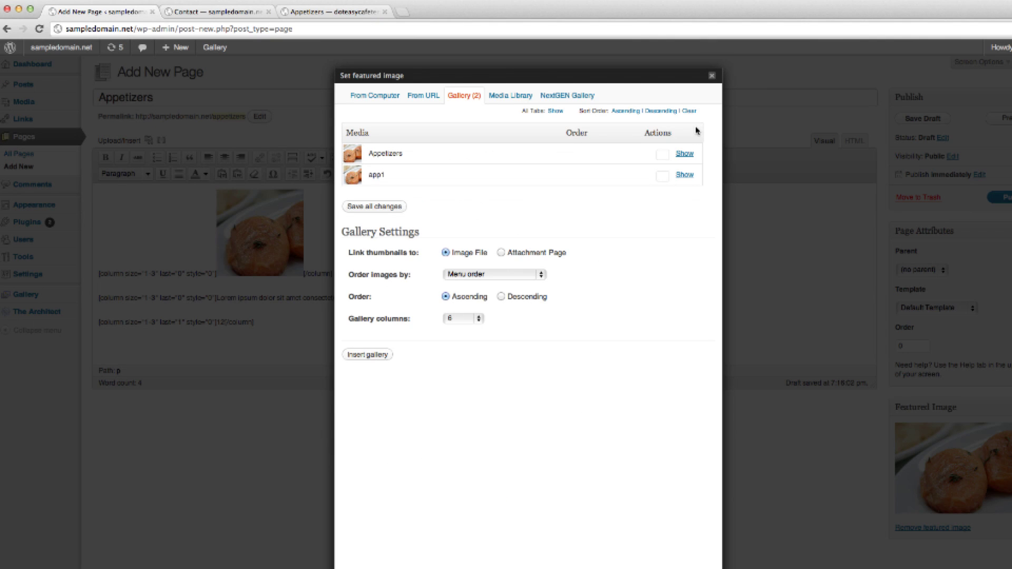
pyautogui.click(712, 76)
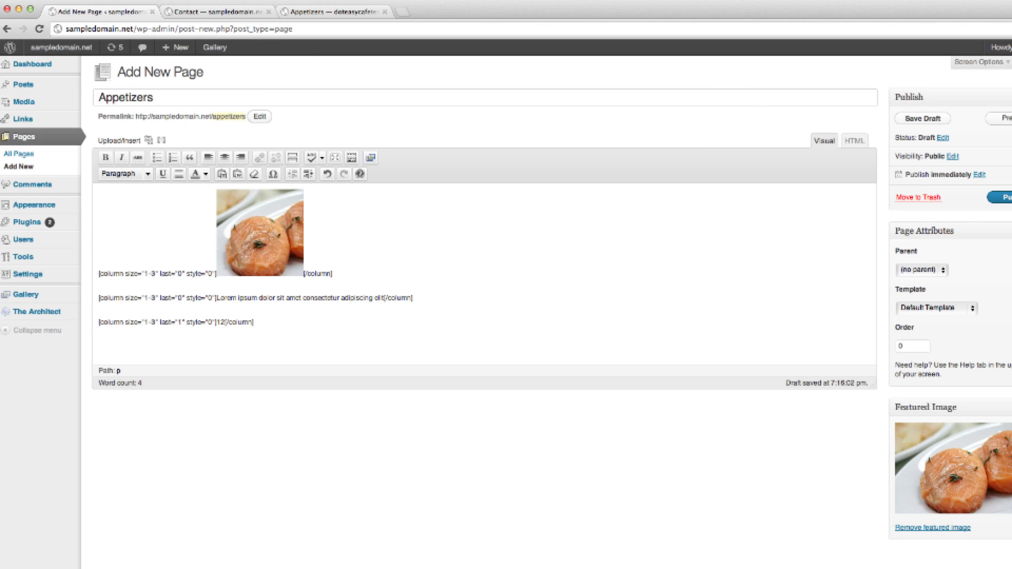
# Publish the Appetizers page and check it on the live site.
pyautogui.click(1002, 197)
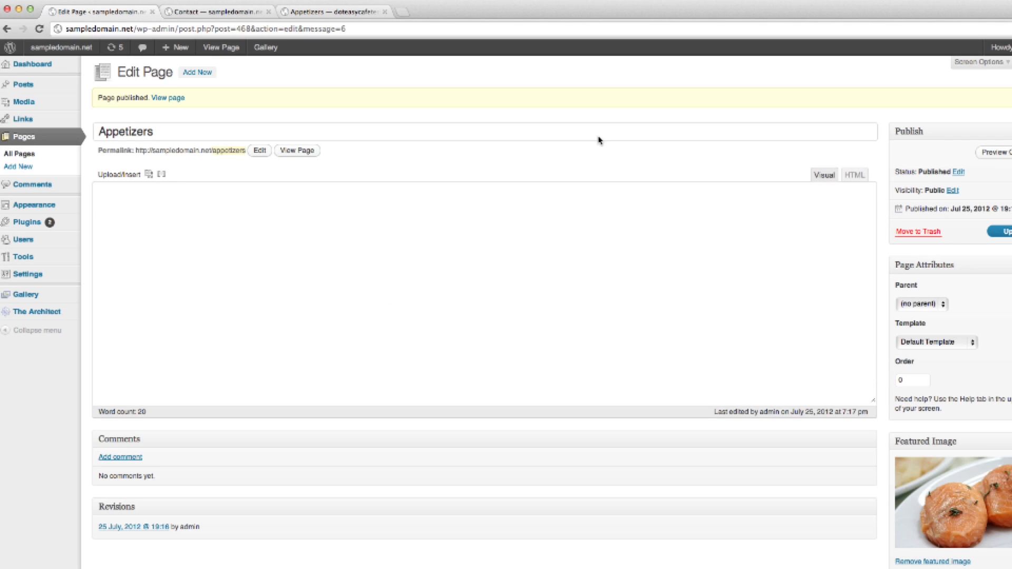
pyautogui.click(201, 15)
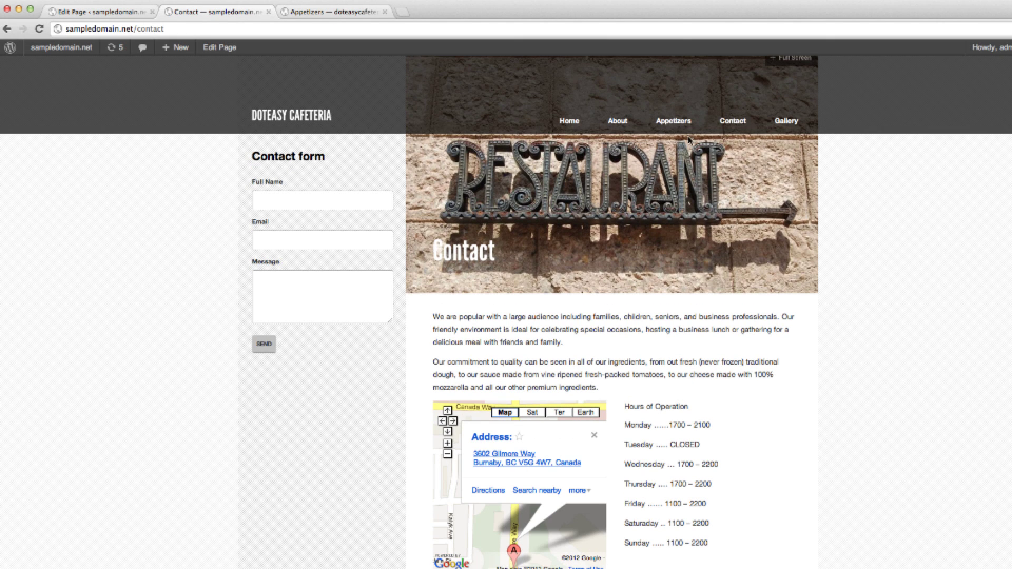
pyautogui.click(676, 122)
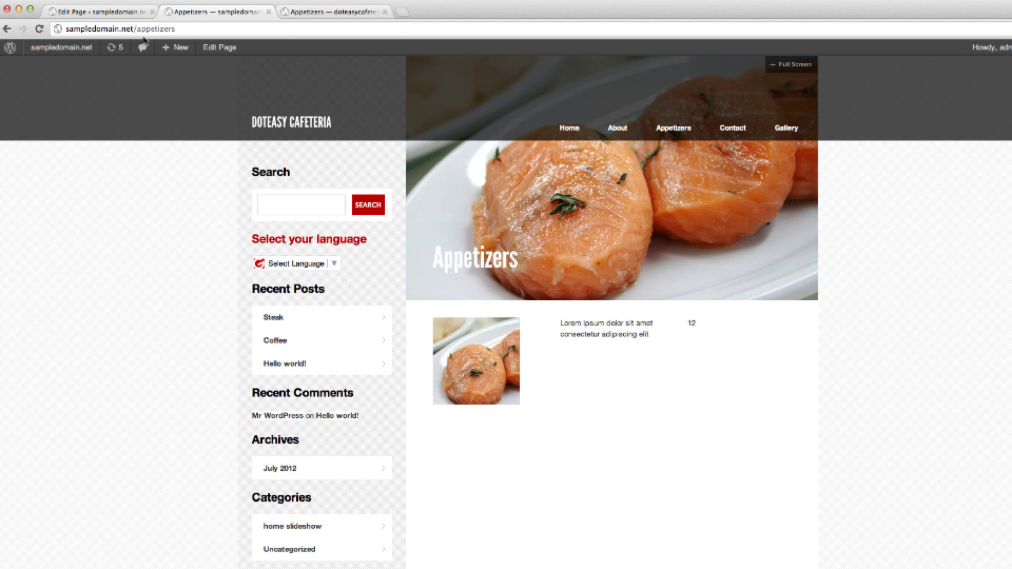
pyautogui.click(122, 12)
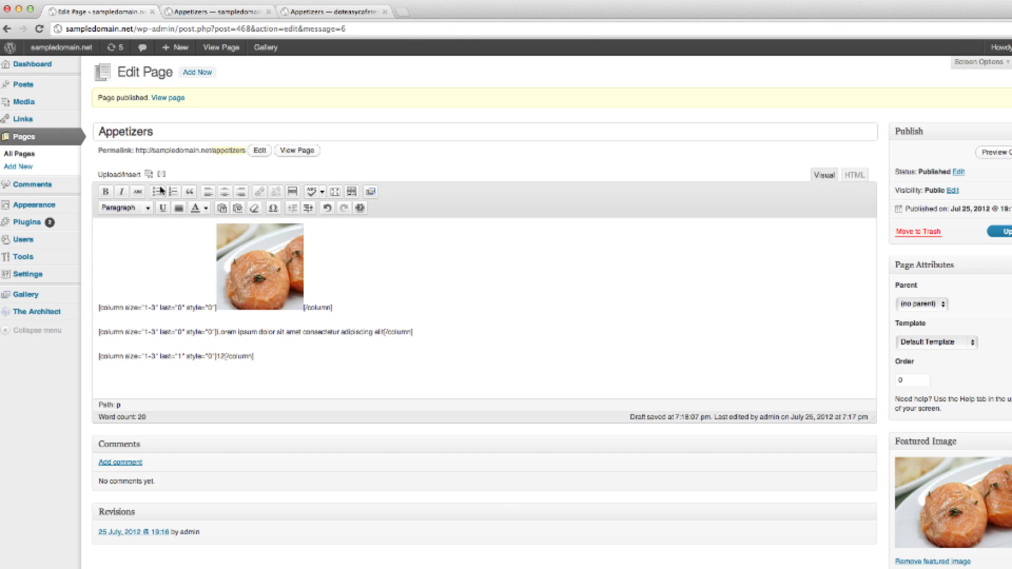
# Add a new one-third column shortcode holding the uploaded app2.jpeg photo.
pyautogui.click(163, 176)
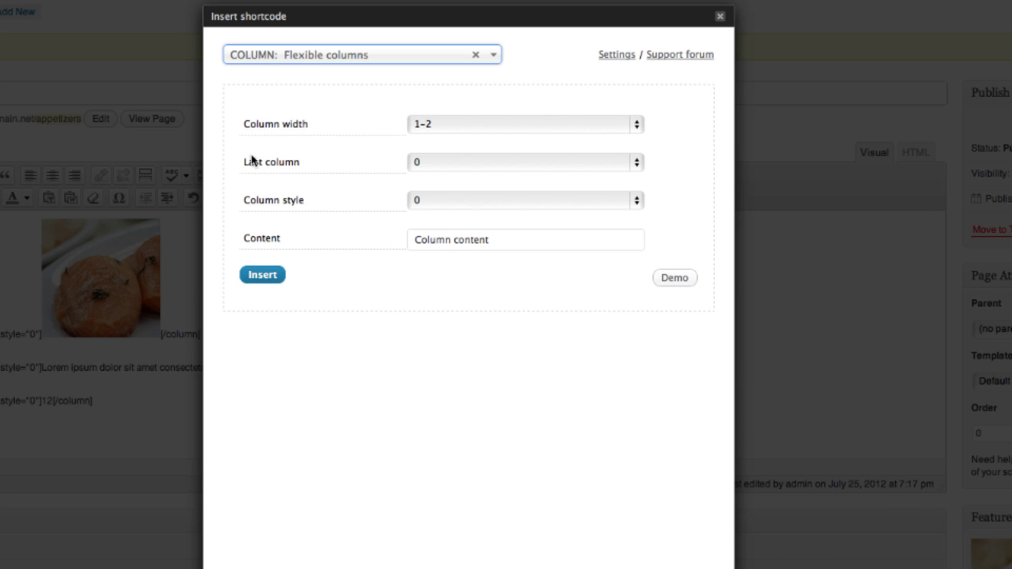
pyautogui.click(447, 127)
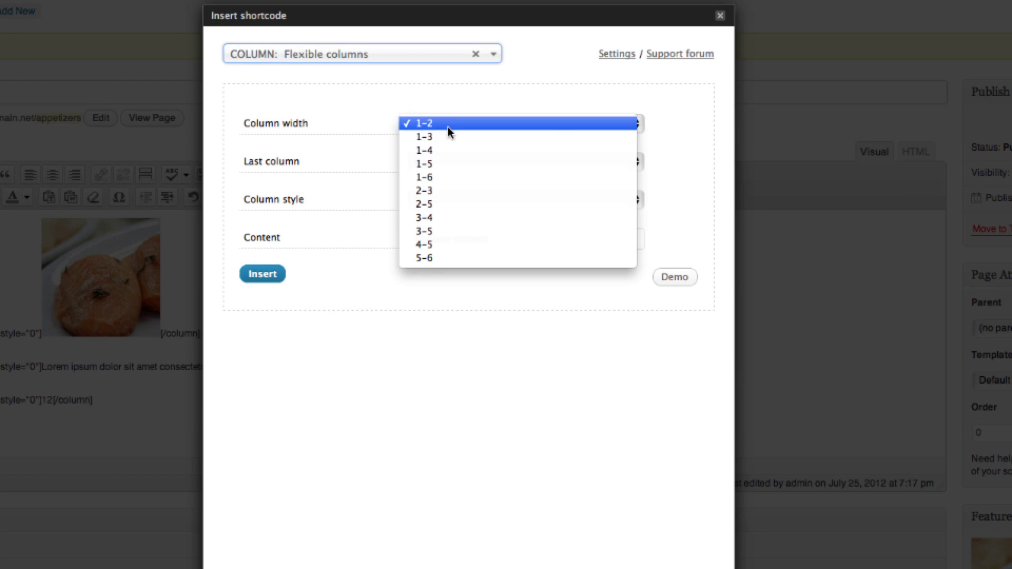
pyautogui.click(438, 139)
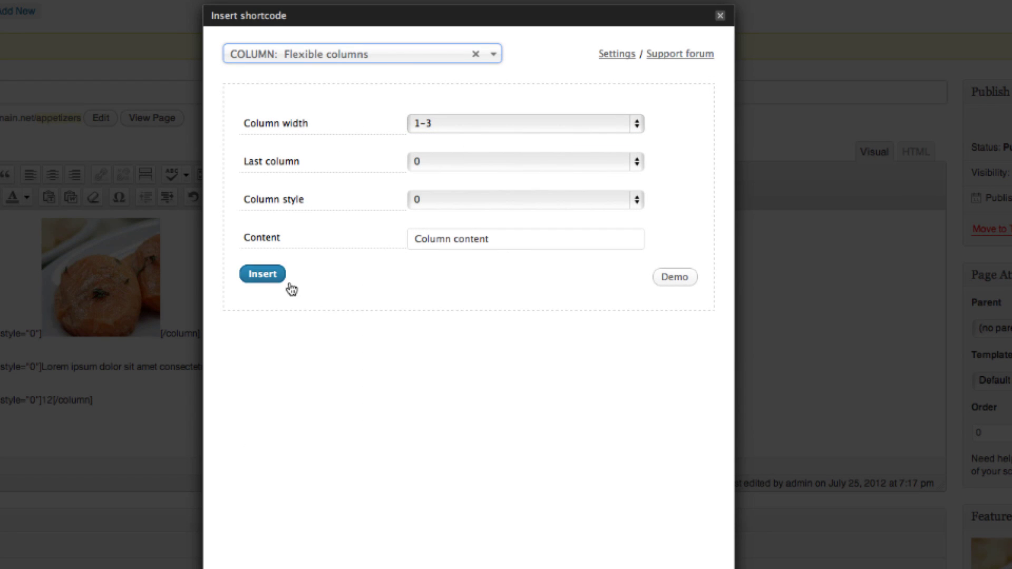
pyautogui.click(277, 277)
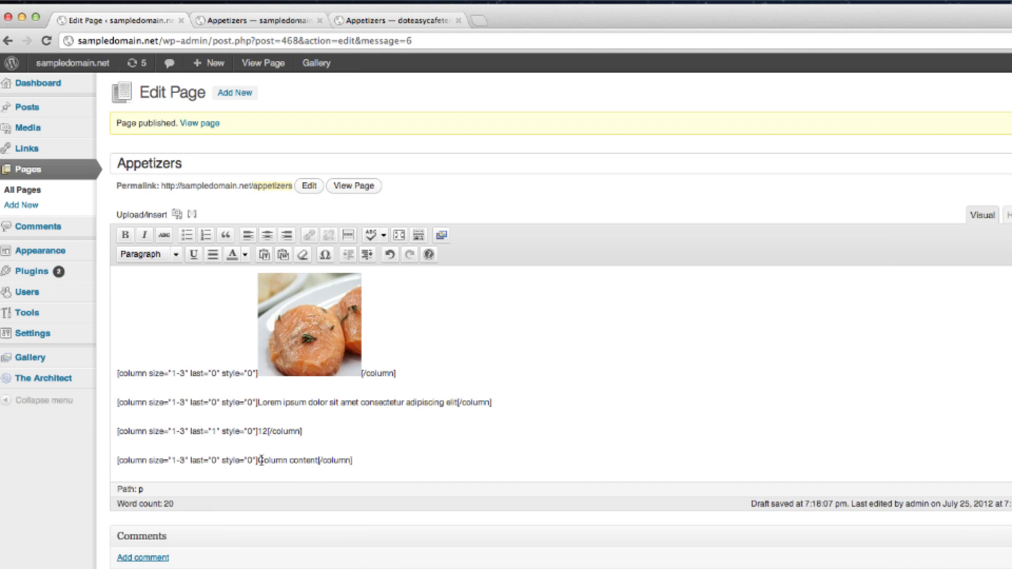
pyautogui.moveTo(261, 462); pyautogui.dragTo(318, 463)
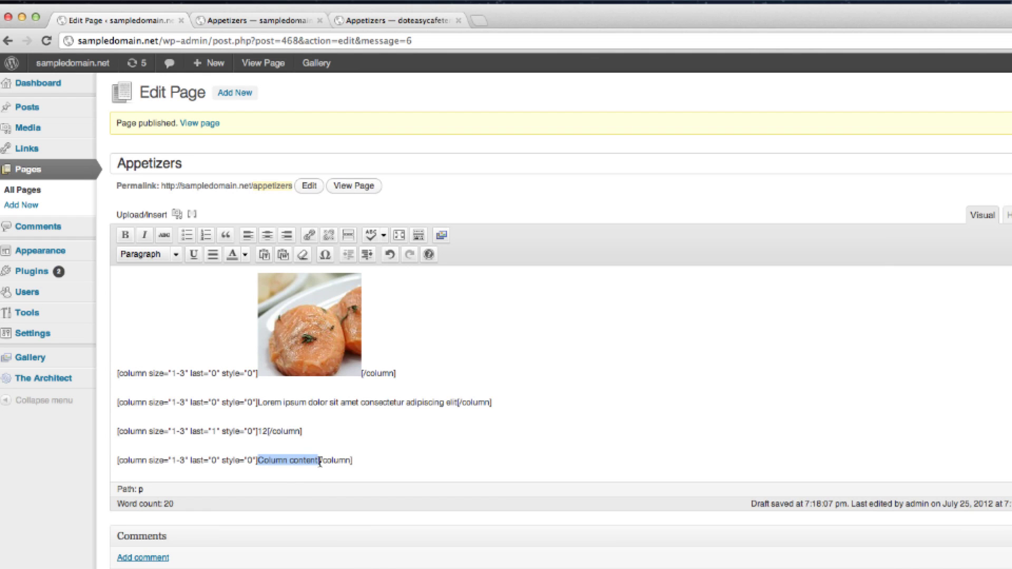
pyautogui.click(177, 214)
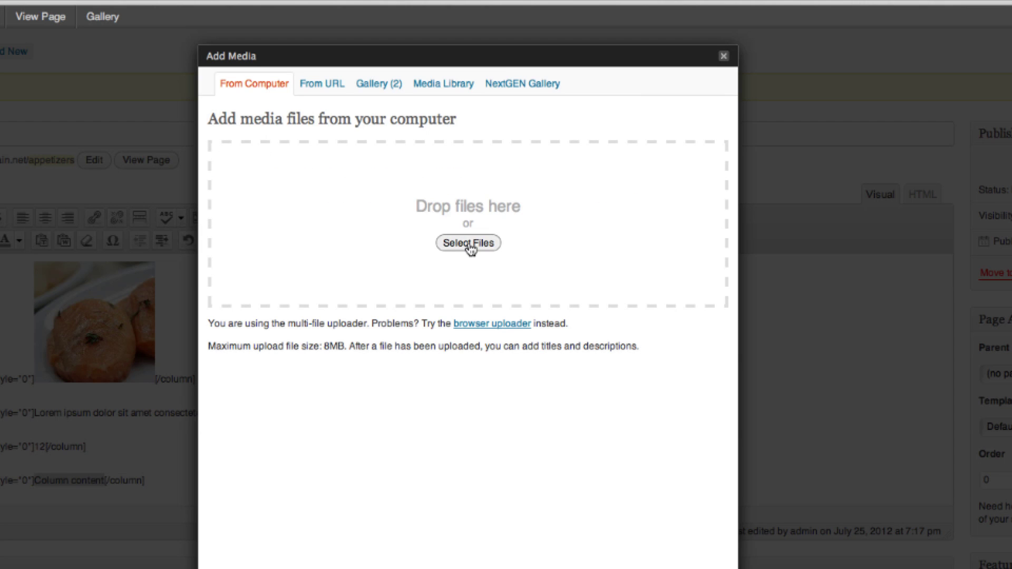
pyautogui.click(469, 244)
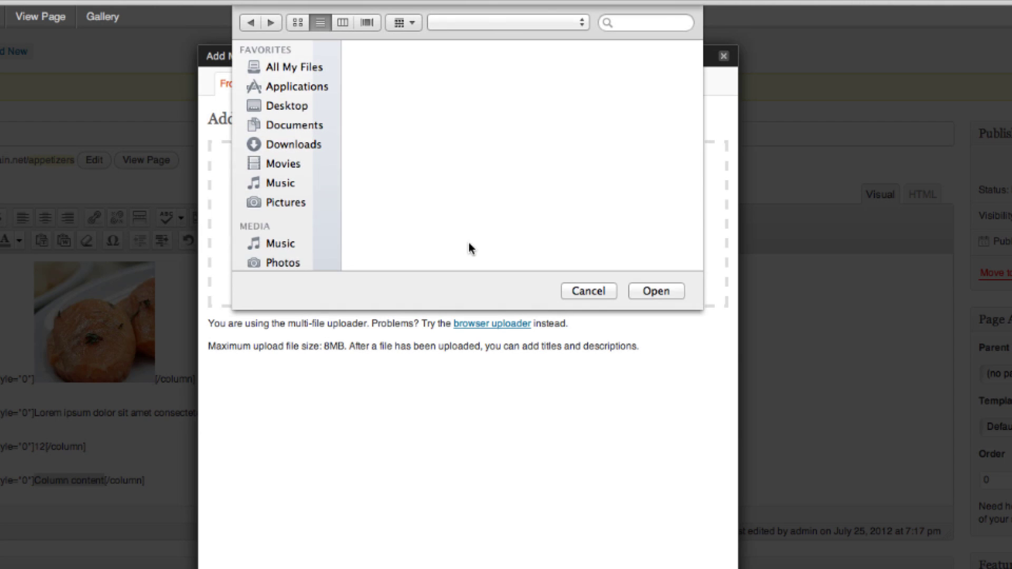
pyautogui.doubleClick(397, 62)
pyautogui.doubleClick(409, 75)
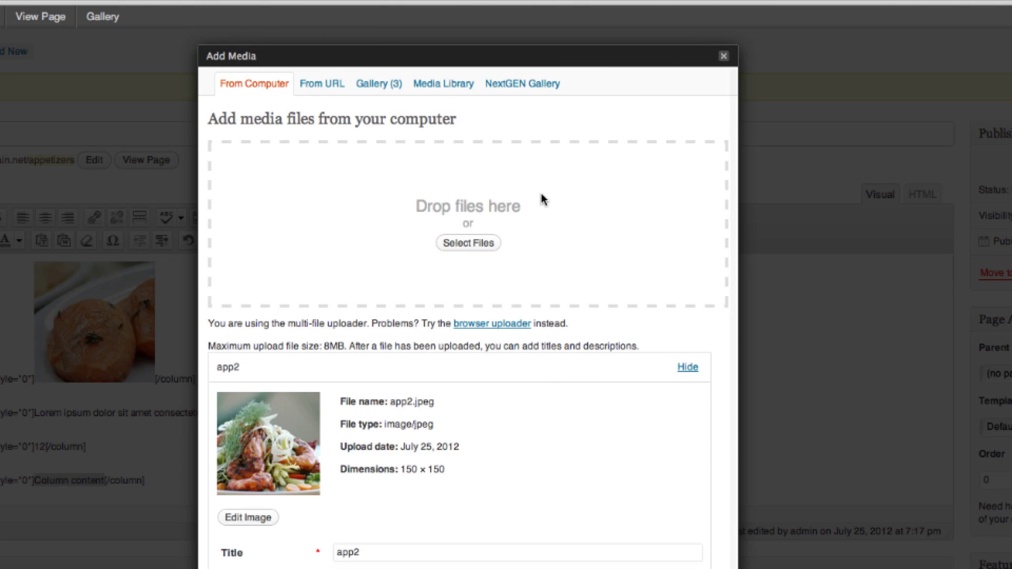
pyautogui.scroll(-5, 425, 264)
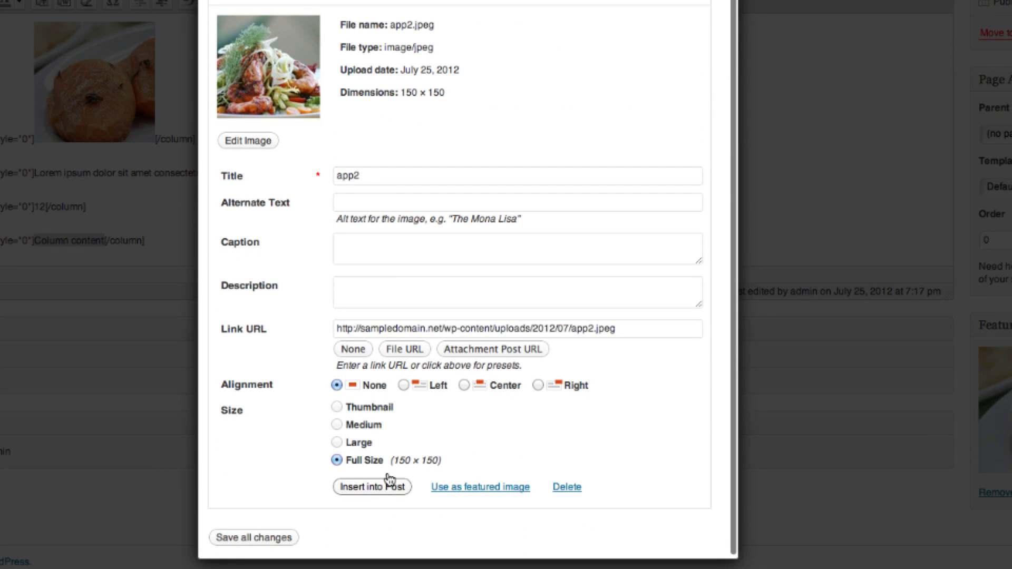
pyautogui.click(391, 486)
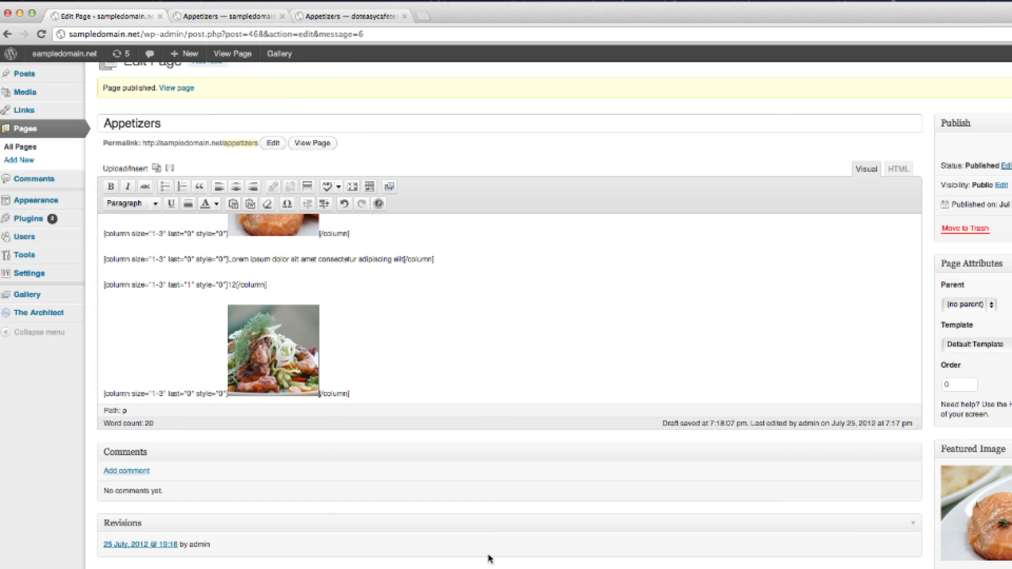
pyautogui.click(434, 394)
pyautogui.press('Return')
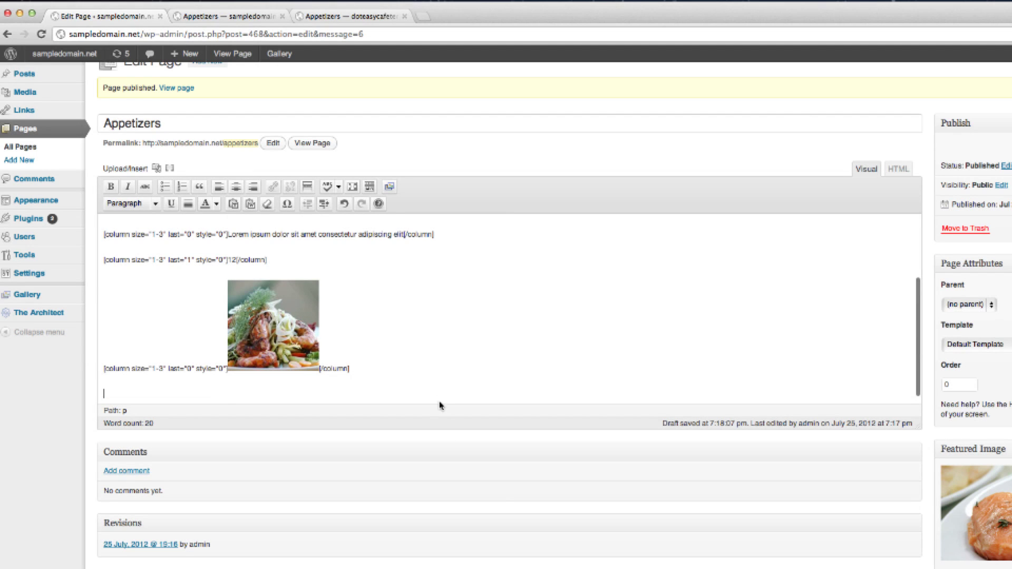
pyautogui.click(171, 169)
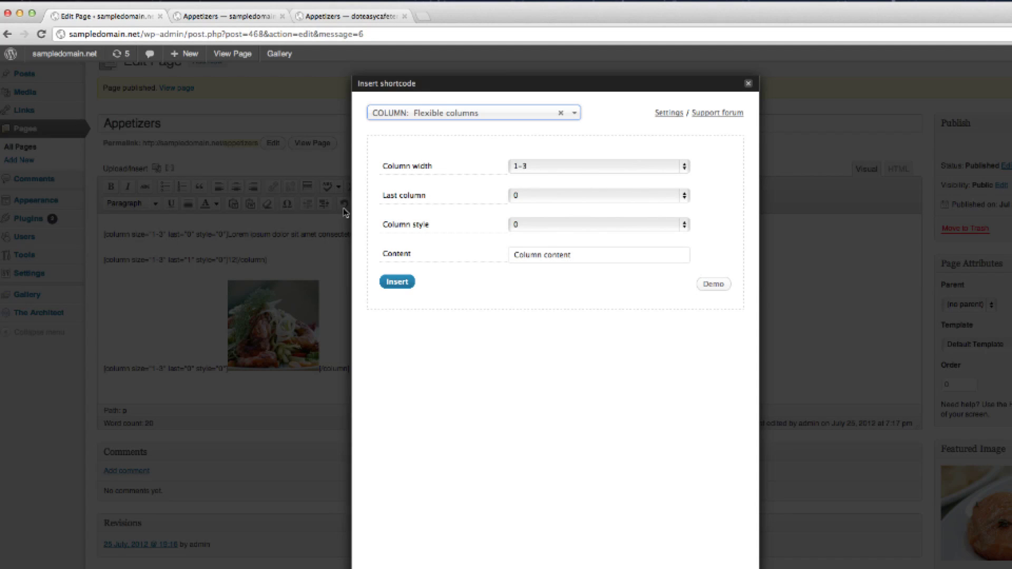
pyautogui.moveTo(598, 257); pyautogui.dragTo(481, 257)
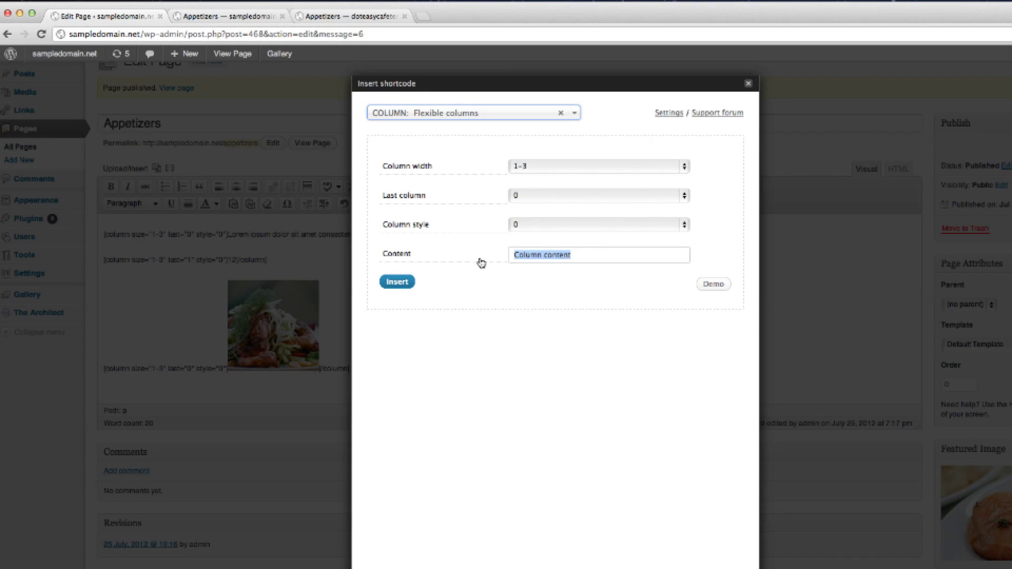
pyautogui.write('14')
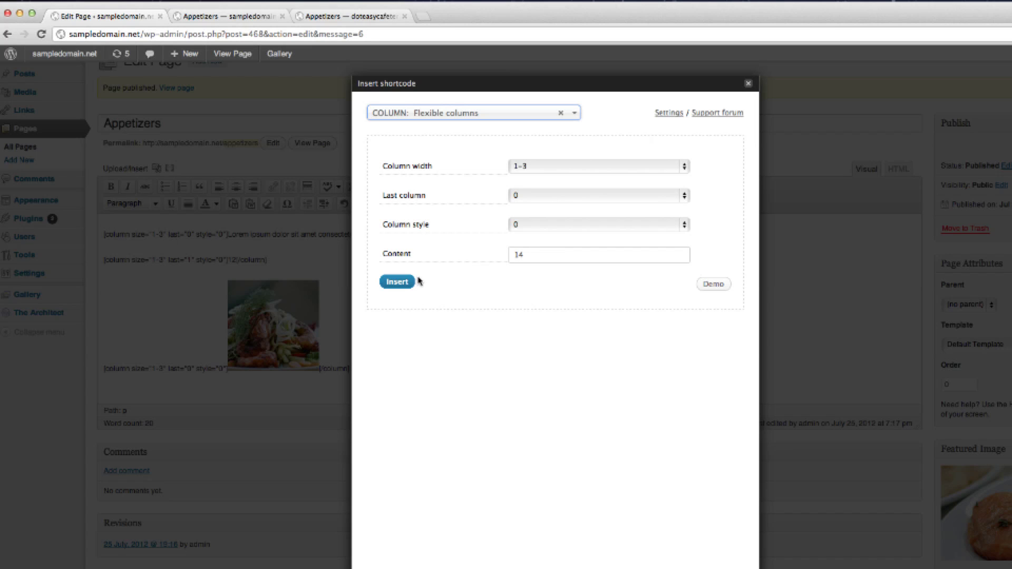
pyautogui.click(411, 281)
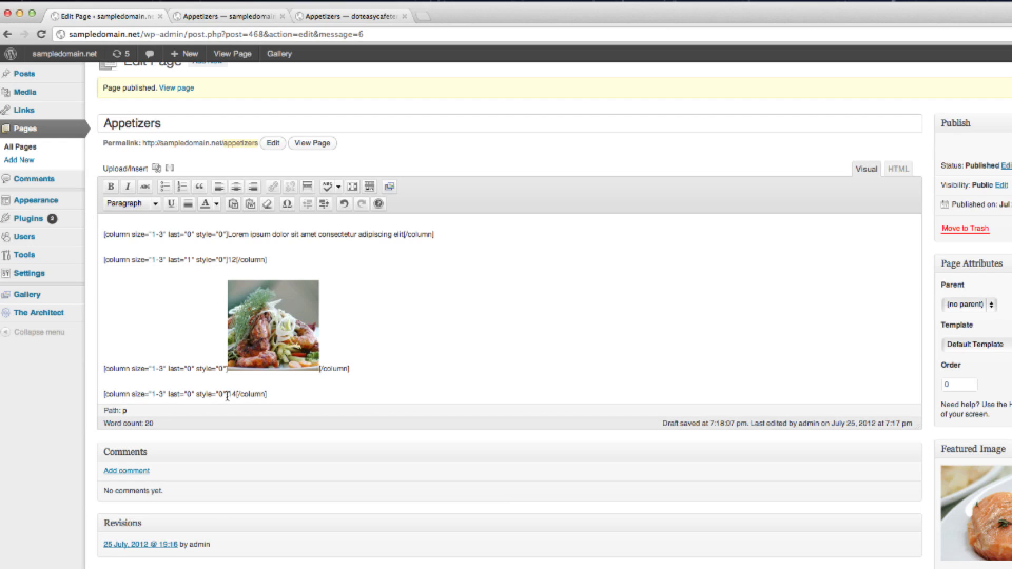
pyautogui.press('BackSpace')
pyautogui.moveTo(104, 394); pyautogui.dragTo(256, 411)
pyautogui.scroll(1, 260, 405)
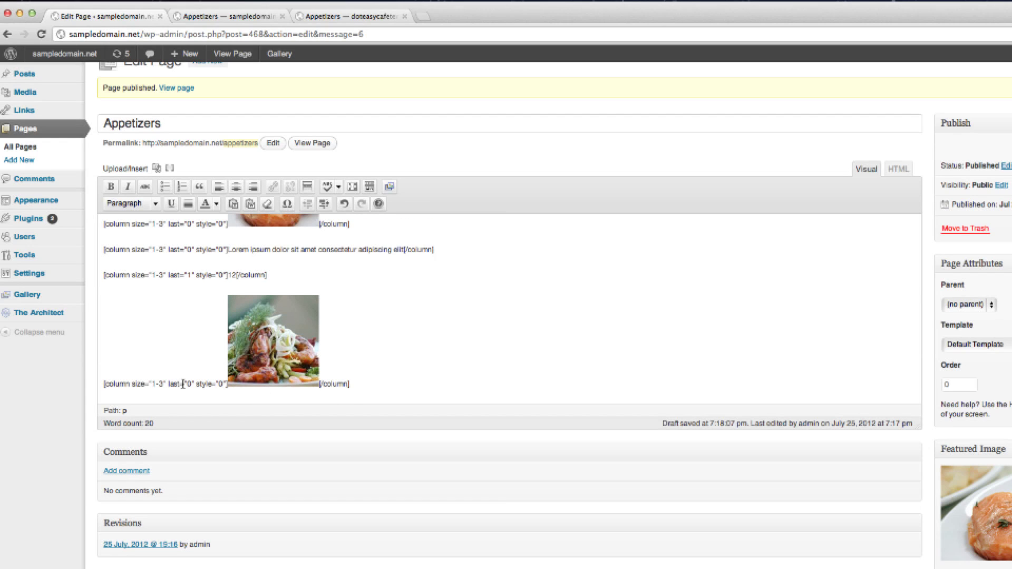
pyautogui.click(317, 15)
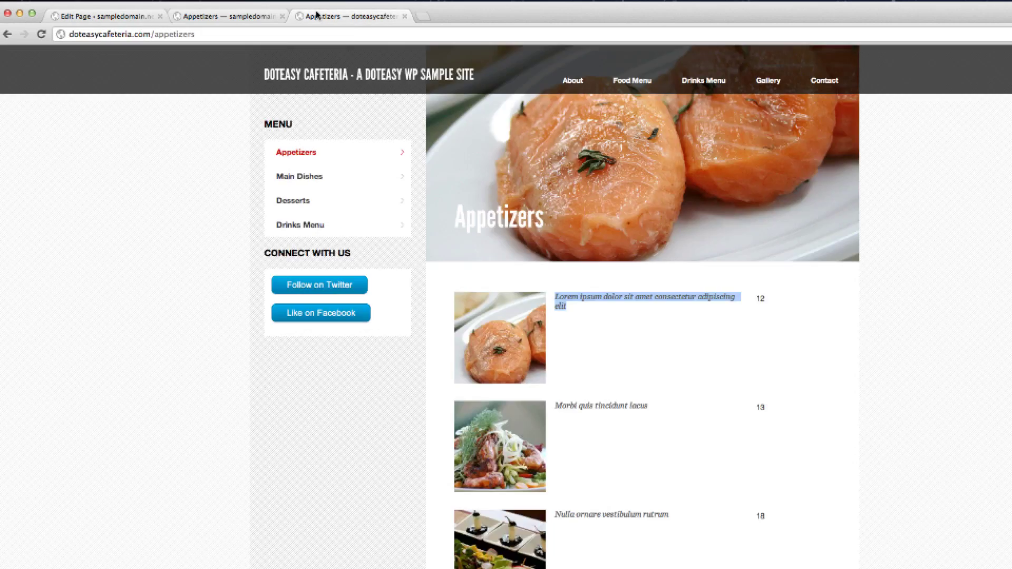
pyautogui.moveTo(656, 409); pyautogui.dragTo(557, 407)
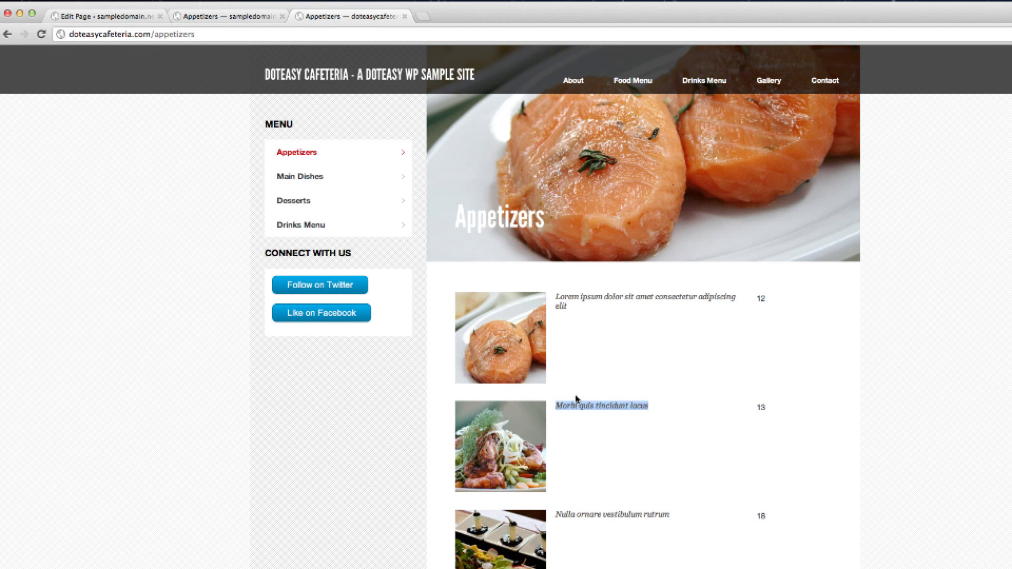
pyautogui.rightClick(582, 402)
pyautogui.click(595, 412)
pyautogui.click(228, 17)
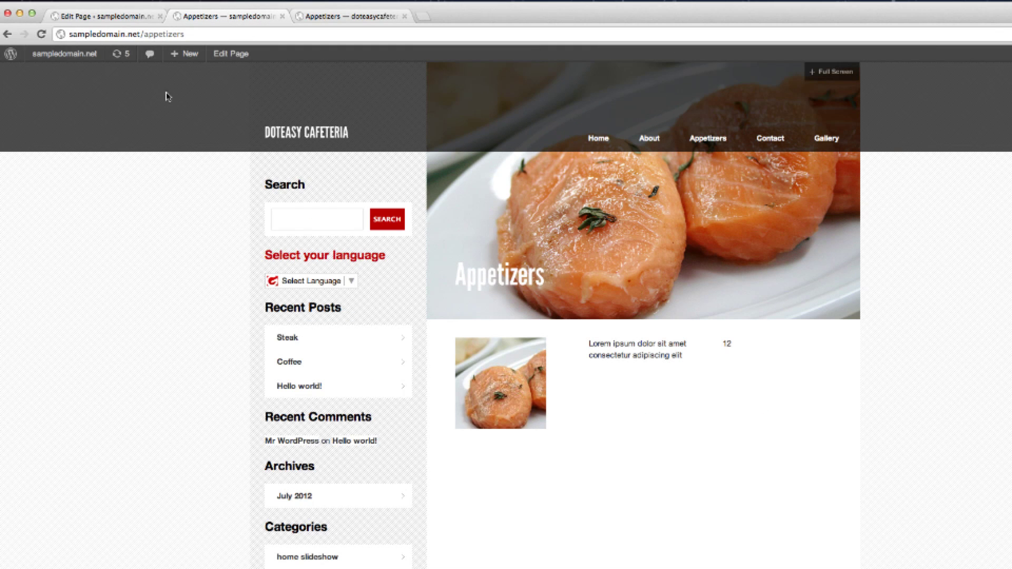
pyautogui.click(89, 17)
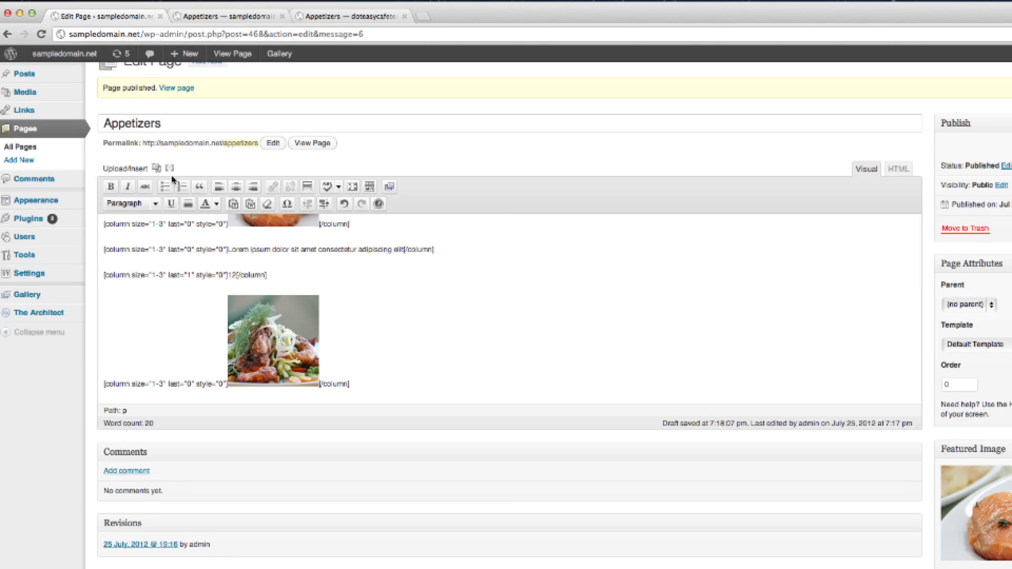
# Insert a one-third column with the dish name 'Morbi quis tincidunt lacus'.
pyautogui.click(169, 168)
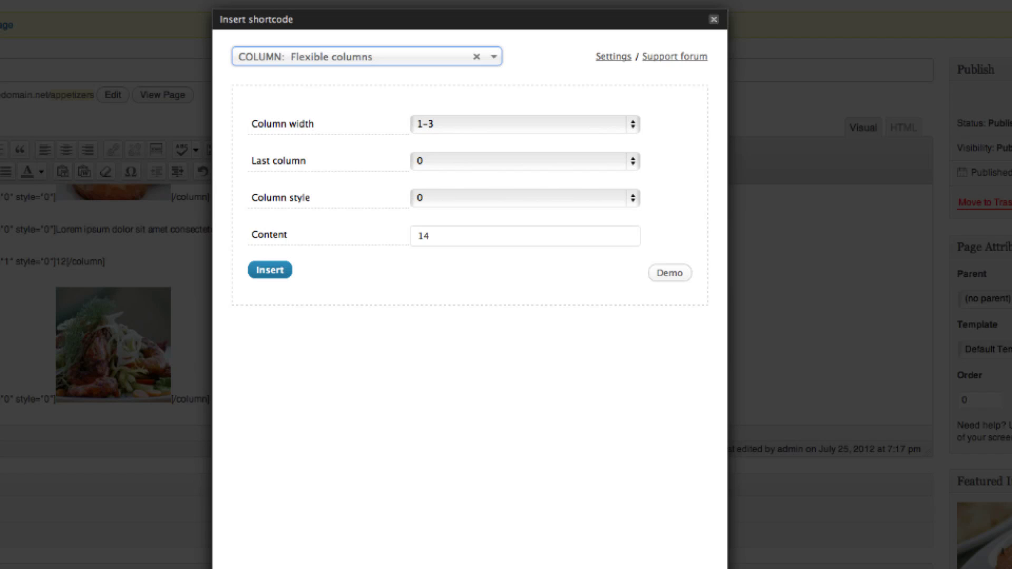
pyautogui.click(443, 235)
pyautogui.moveTo(443, 235); pyautogui.dragTo(399, 242)
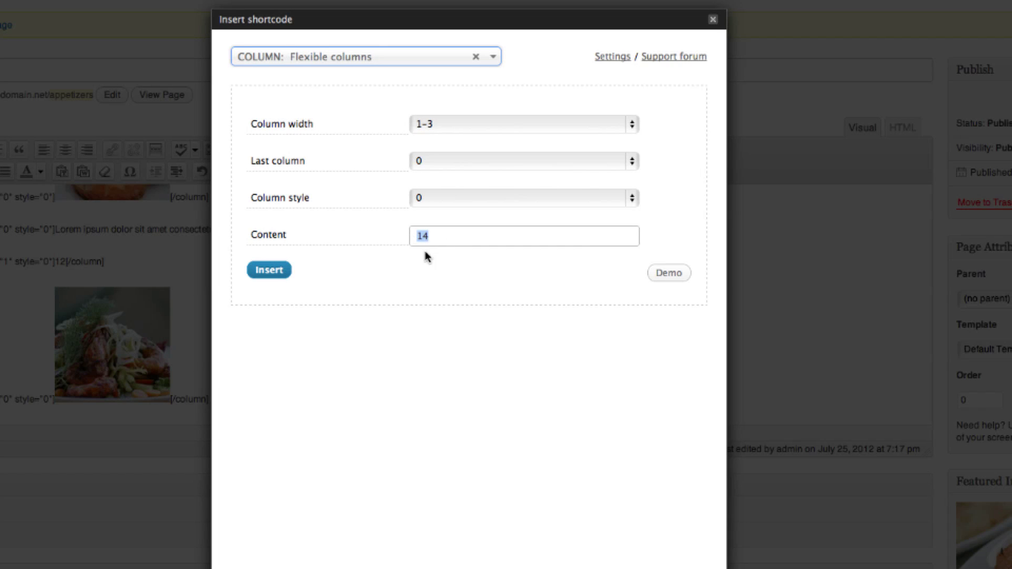
pyautogui.rightClick(434, 238)
pyautogui.click(466, 314)
pyautogui.click(261, 279)
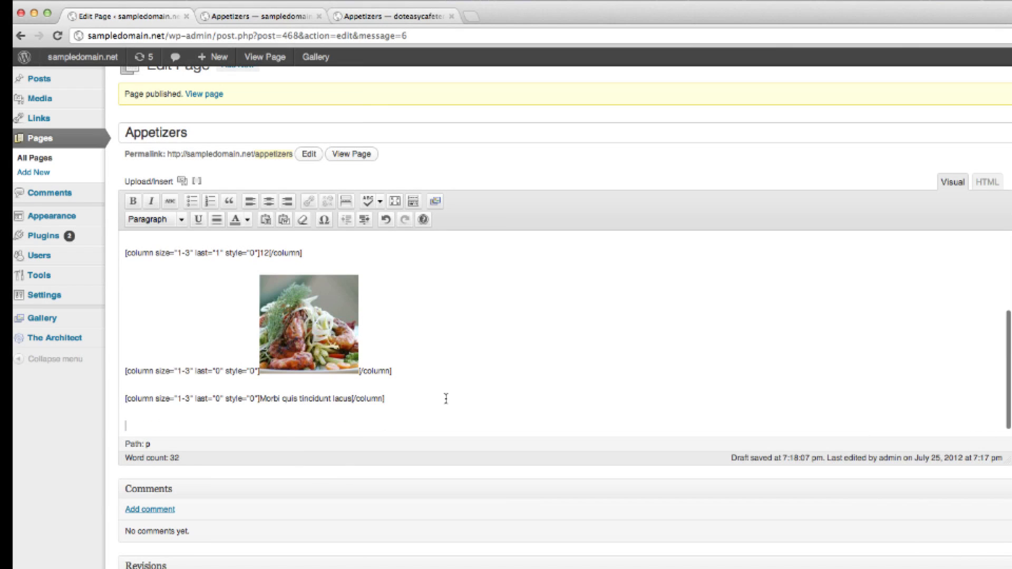
# Add a last one-third column holding the price 14.
pyautogui.click(197, 181)
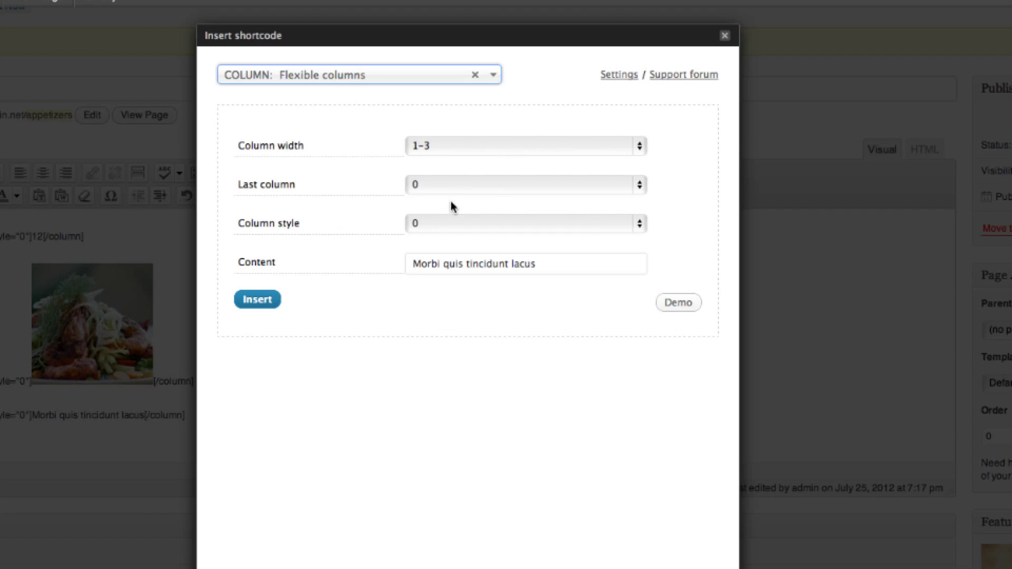
pyautogui.click(453, 185)
pyautogui.click(458, 199)
pyautogui.moveTo(560, 265); pyautogui.dragTo(388, 268)
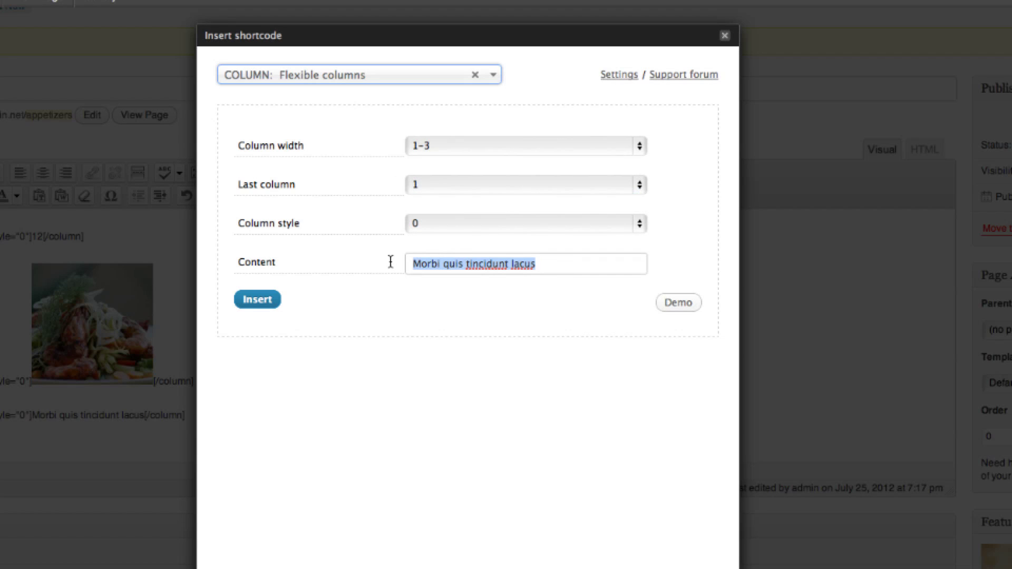
pyautogui.write('14')
pyautogui.click(264, 300)
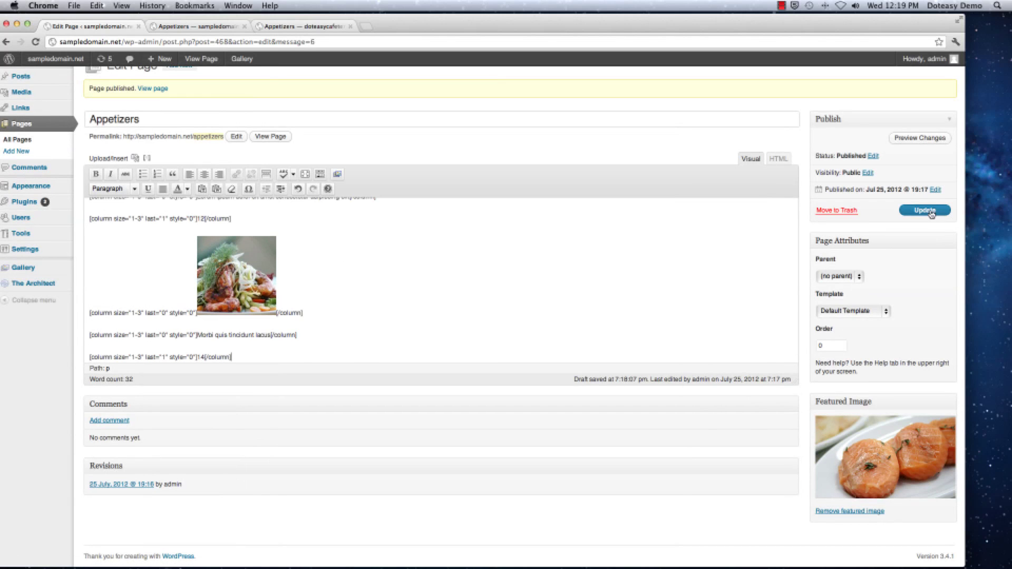
# Update the Appetizers page and reload the live page to confirm the second row.
pyautogui.click(926, 211)
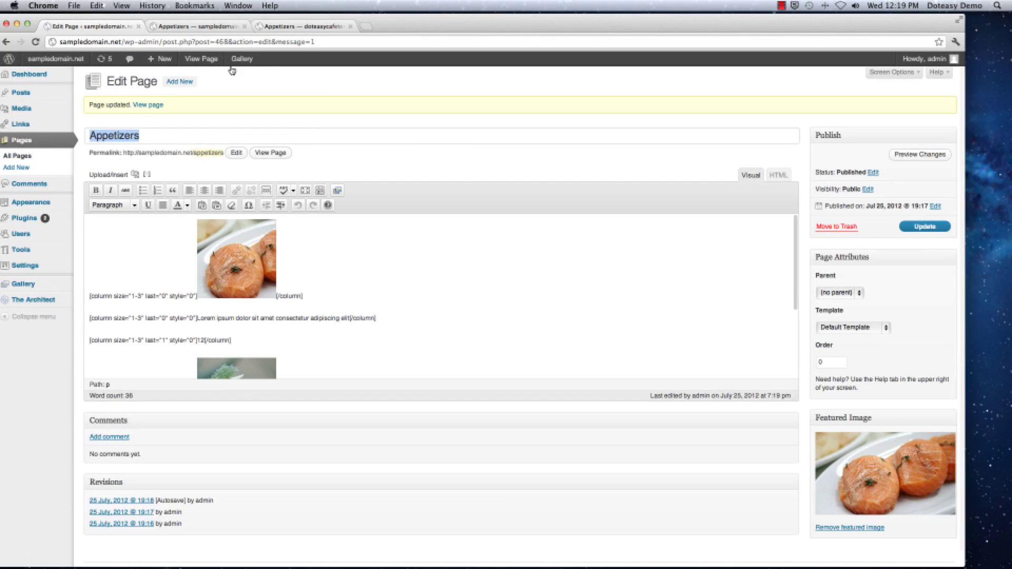
pyautogui.moveTo(232, 64)
pyautogui.click(189, 27)
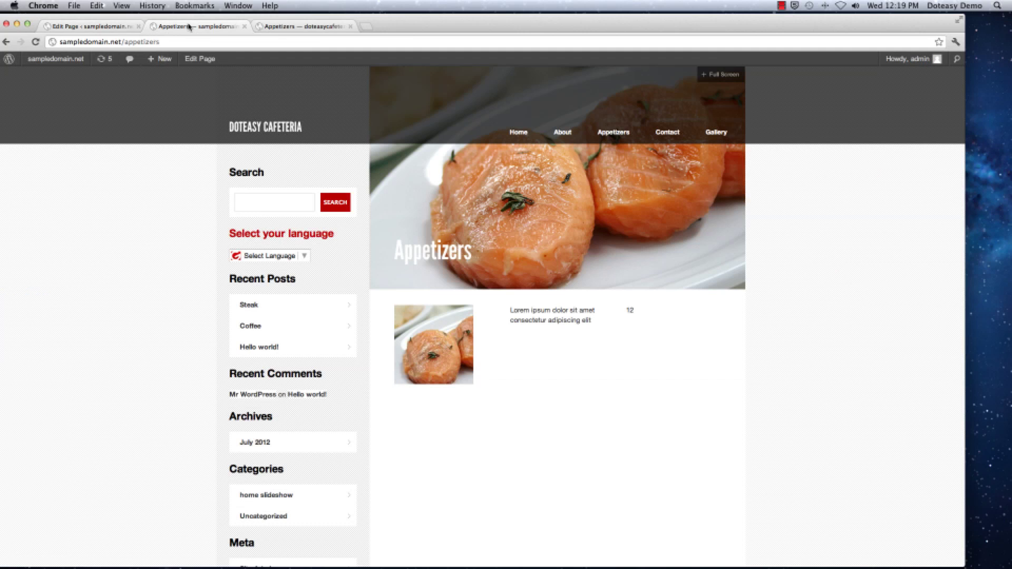
pyautogui.click(37, 42)
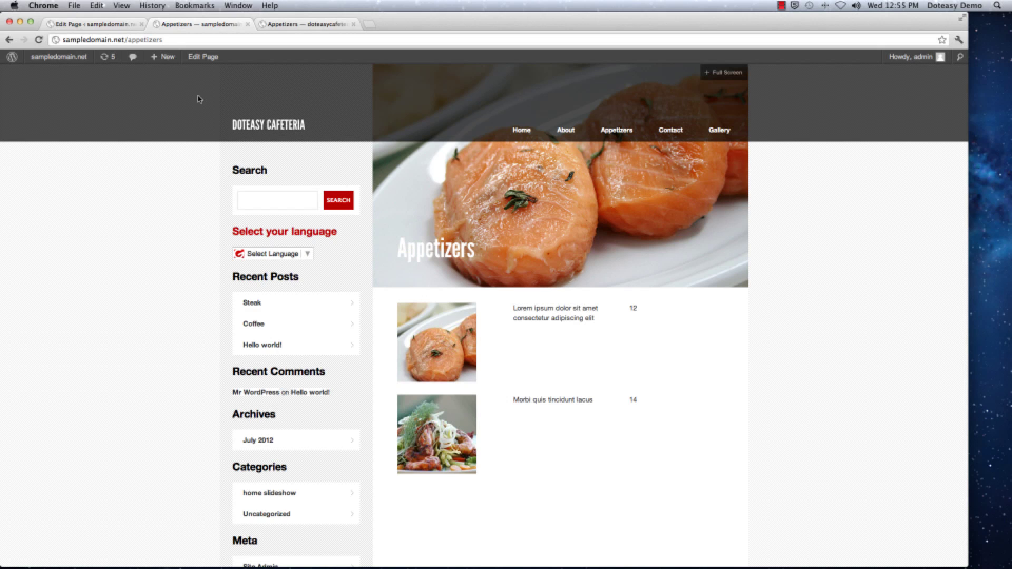
# Start a new WordPress page titled Drinks.
pyautogui.click(91, 26)
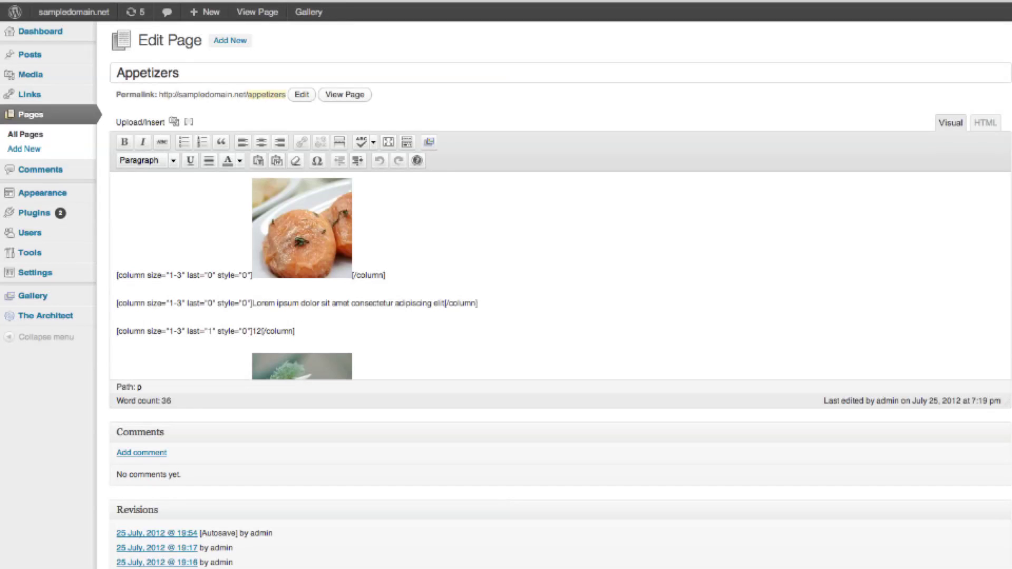
pyautogui.click(41, 149)
pyautogui.click(151, 60)
pyautogui.write('Drinks')
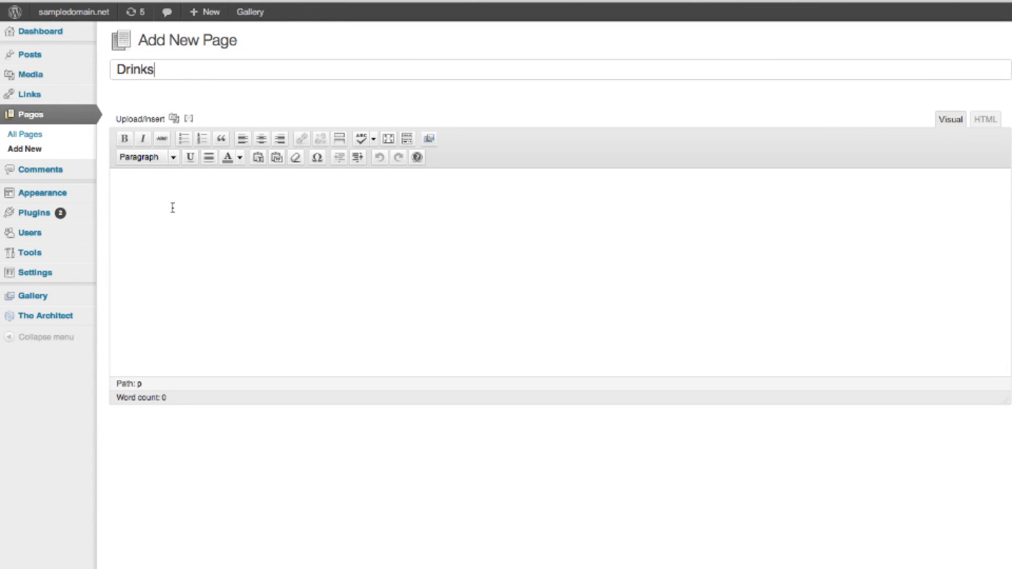
# Autosave the Drinks draft and review the reference site's Drinks Menu Whites and Reds layout.
pyautogui.click(172, 206)
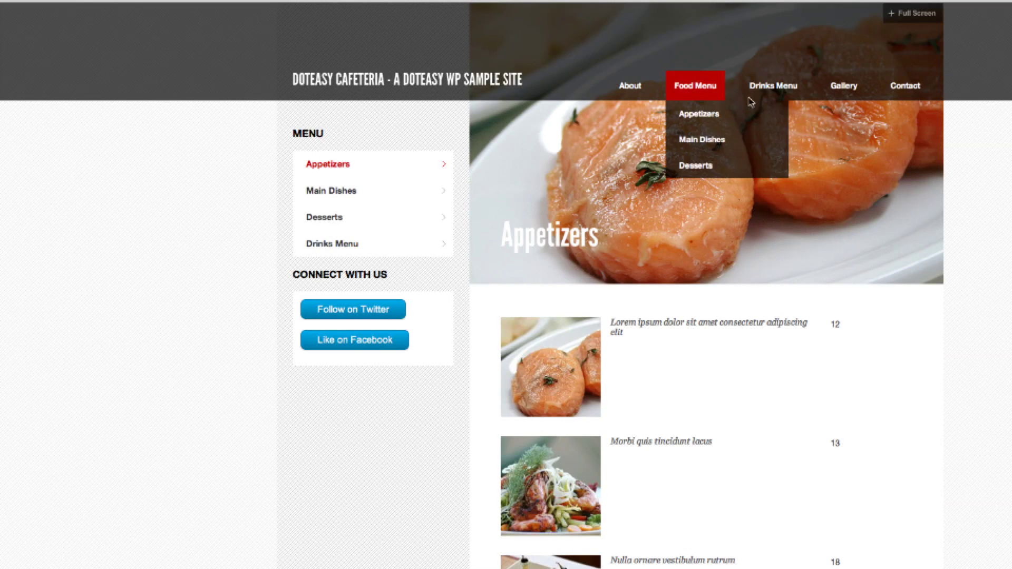
pyautogui.click(790, 97)
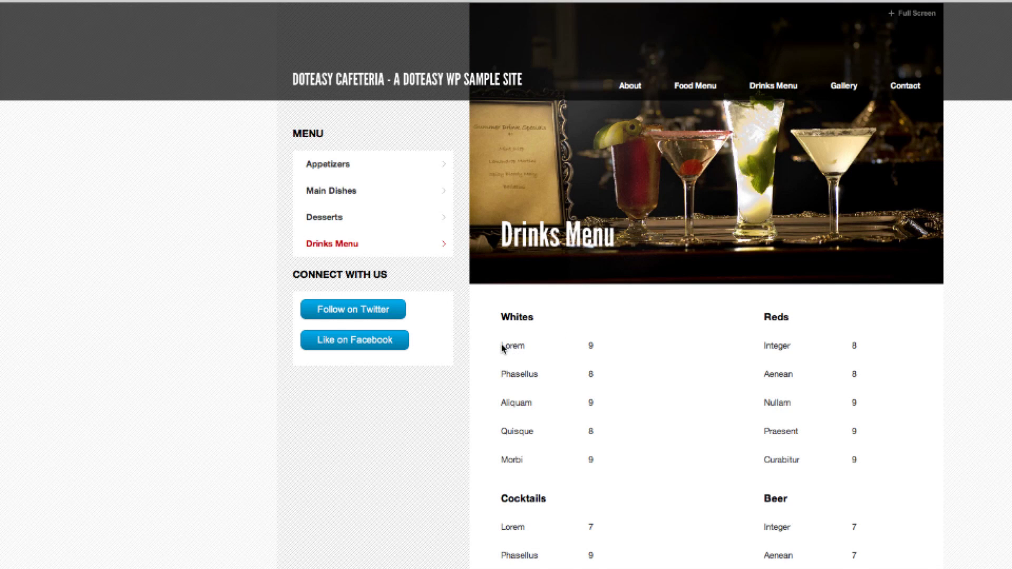
pyautogui.moveTo(506, 346); pyautogui.dragTo(652, 361)
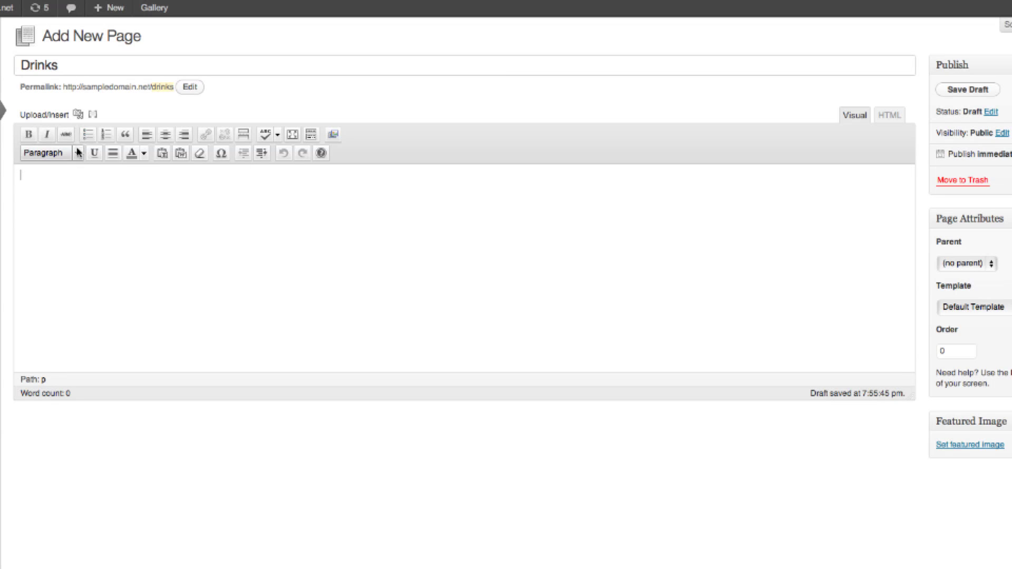
# Insert a 1-5 width flexible column shortcode with the content White.
pyautogui.click(94, 115)
pyautogui.click(350, 74)
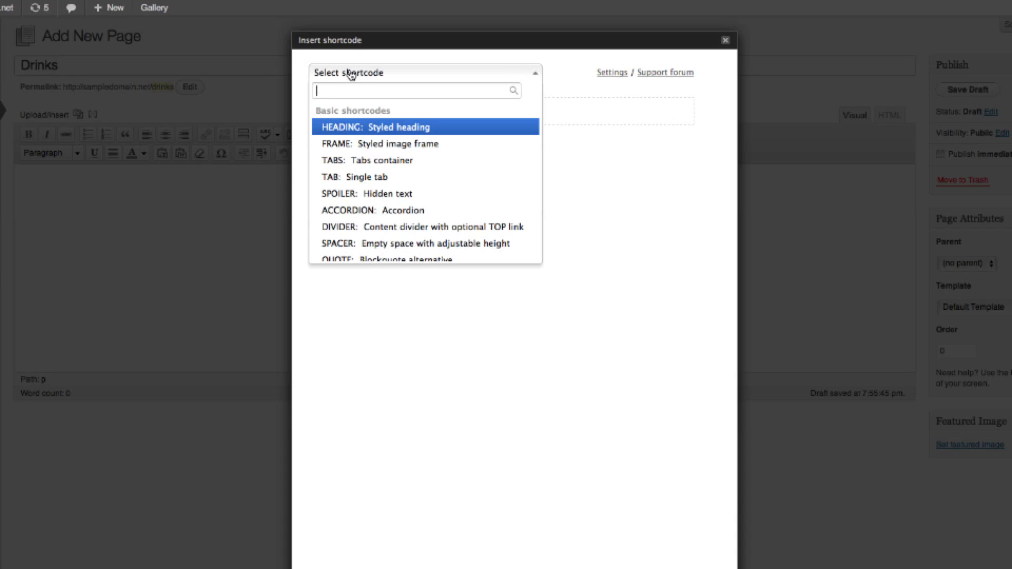
pyautogui.write('c')
pyautogui.click(366, 178)
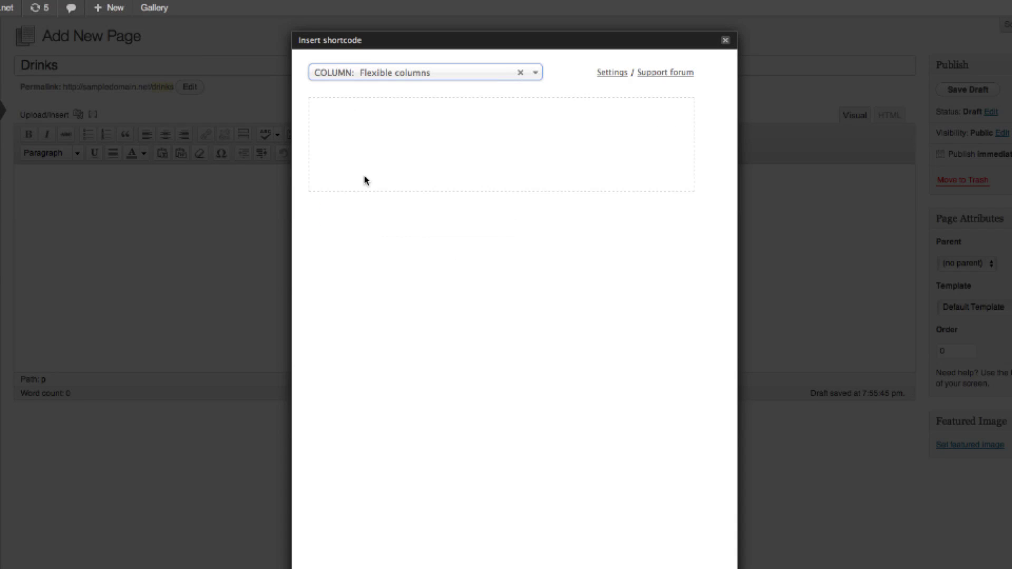
pyautogui.click(500, 133)
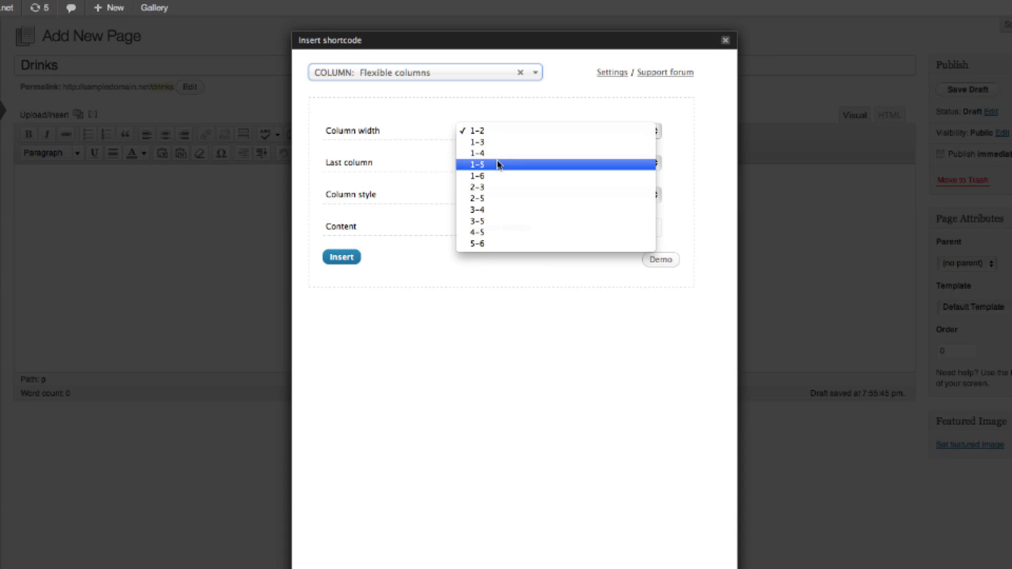
pyautogui.click(498, 165)
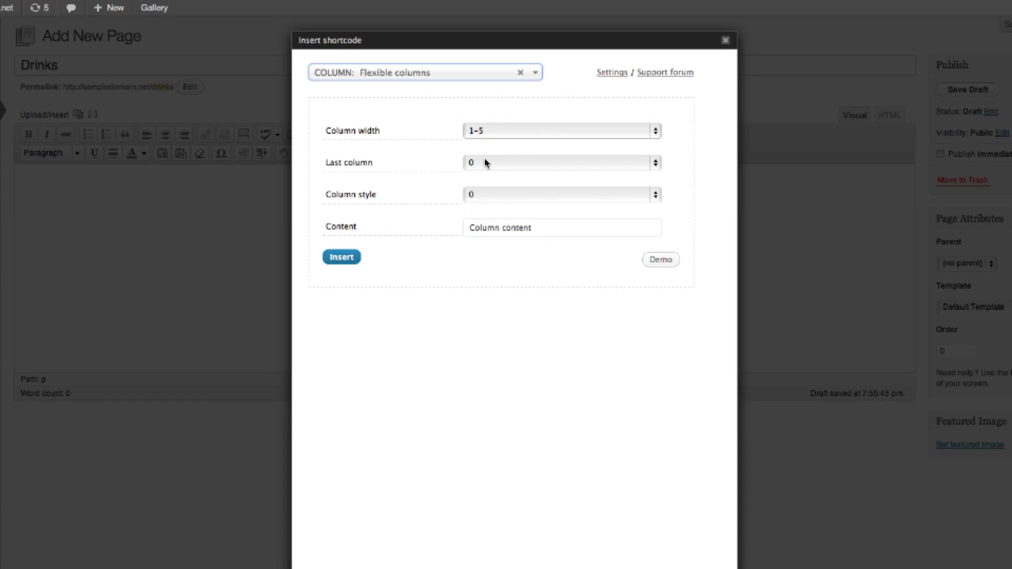
pyautogui.moveTo(537, 228); pyautogui.dragTo(432, 229)
pyautogui.write('White')
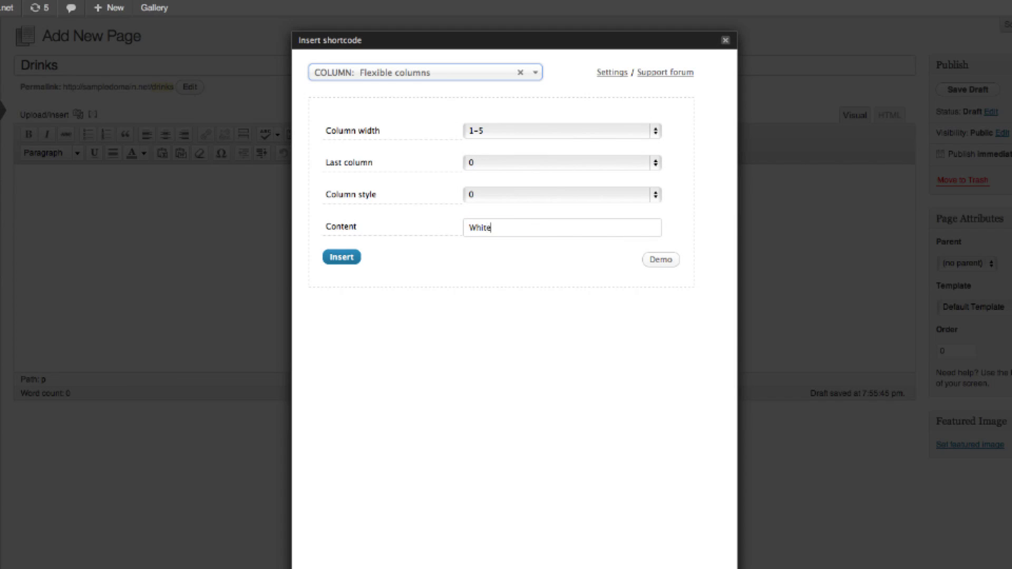
pyautogui.click(346, 259)
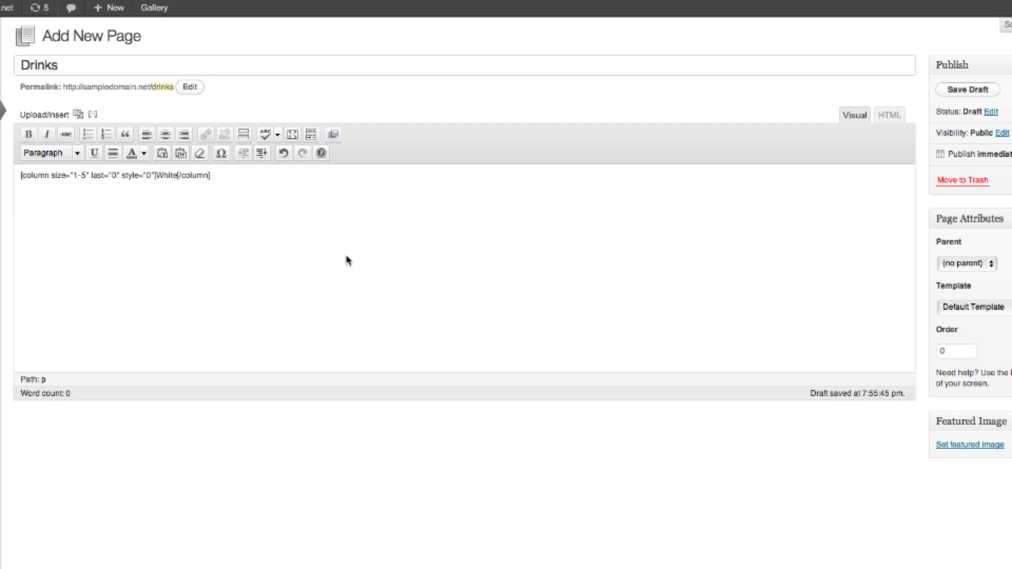
pyautogui.press('Return')
# Add two empty 1-5 column shortcodes after the White column.
pyautogui.click(93, 115)
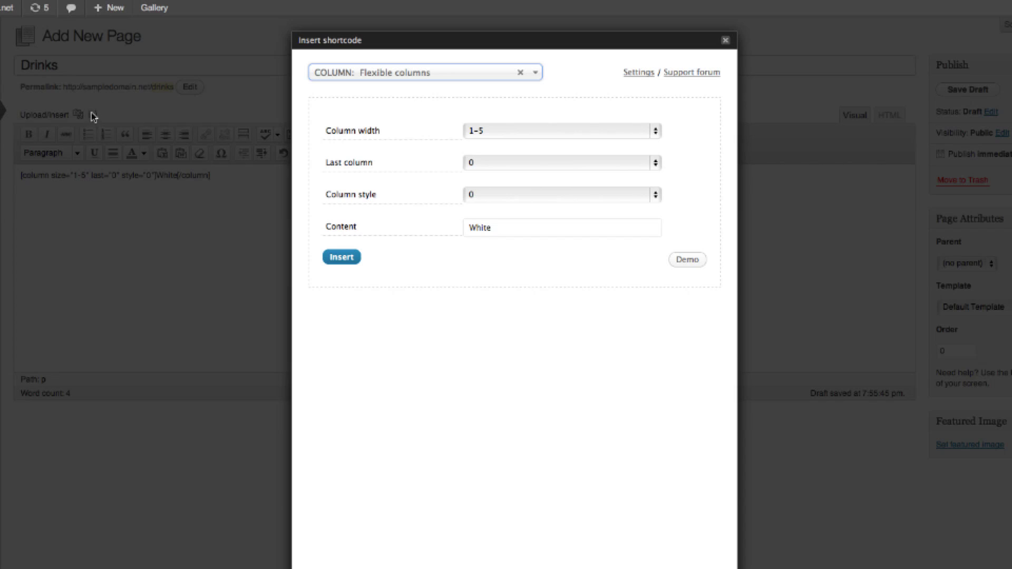
pyautogui.moveTo(503, 227); pyautogui.dragTo(466, 225)
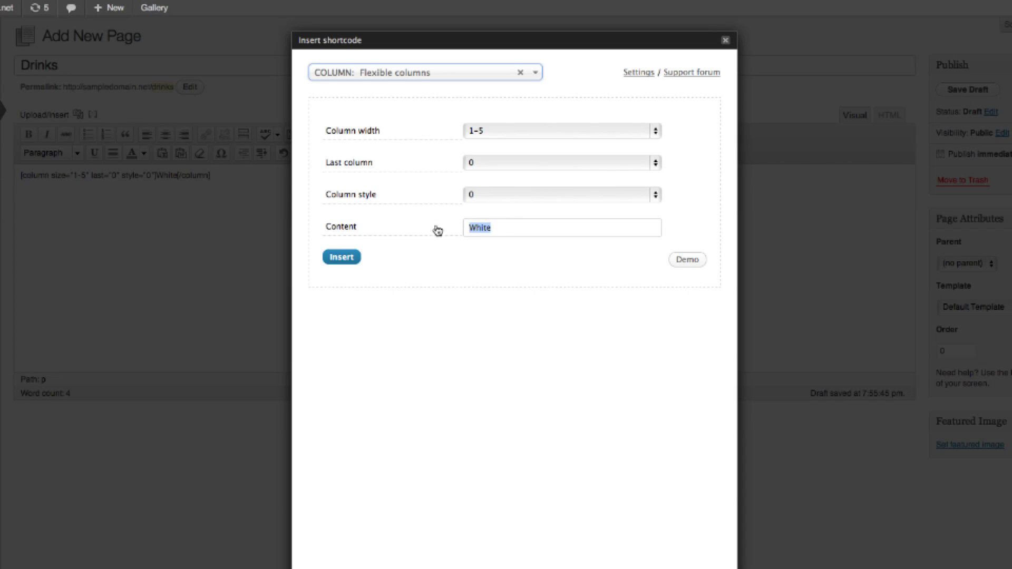
pyautogui.press('BackSpace')
pyautogui.click(342, 257)
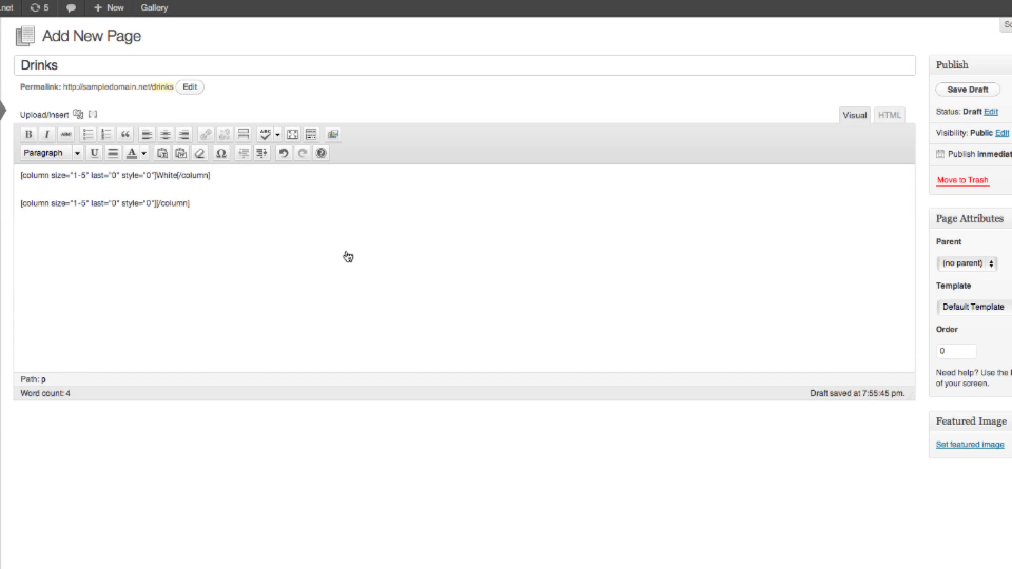
pyautogui.scroll(-1, 345, 251)
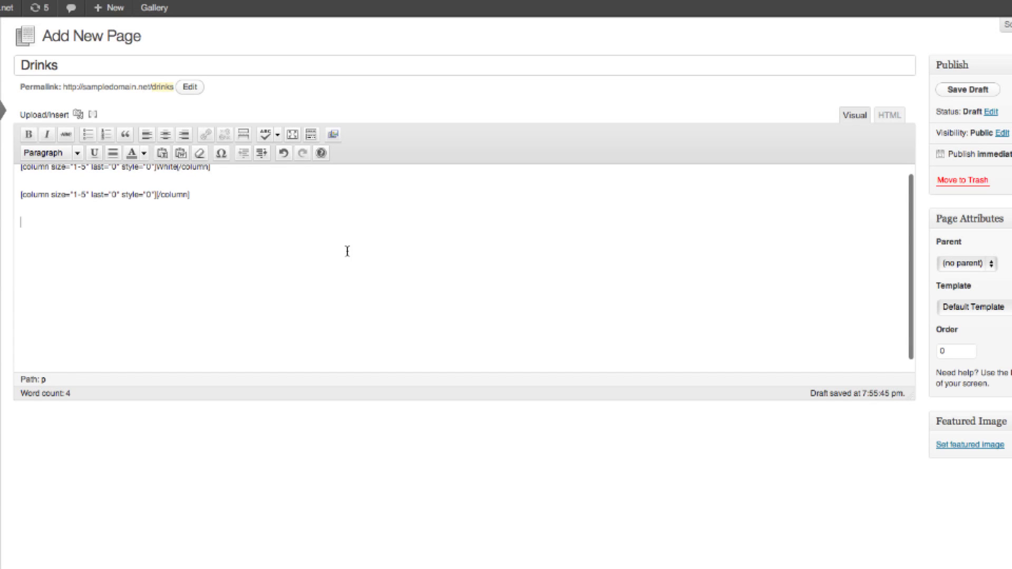
pyautogui.click(93, 115)
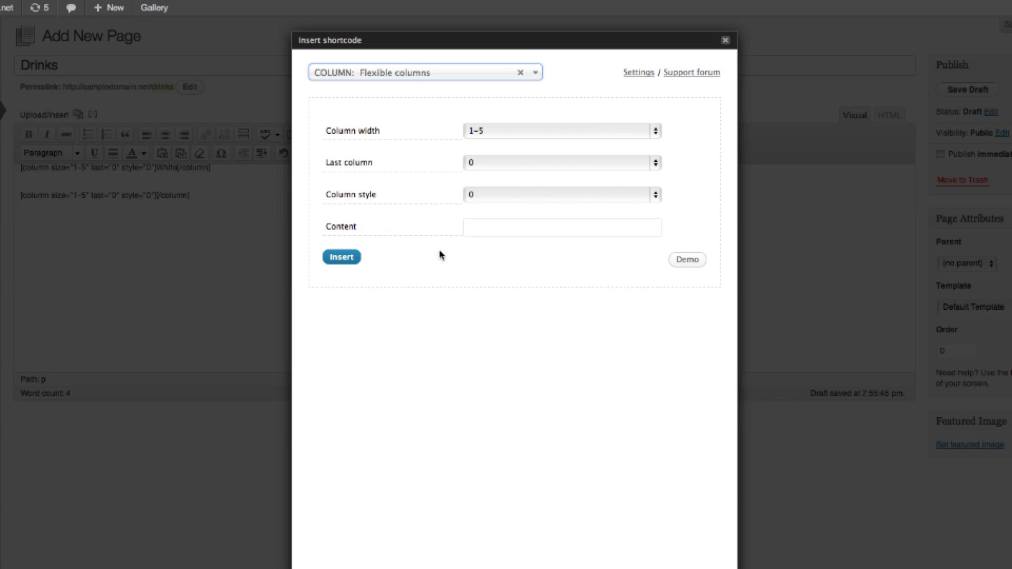
pyautogui.click(349, 257)
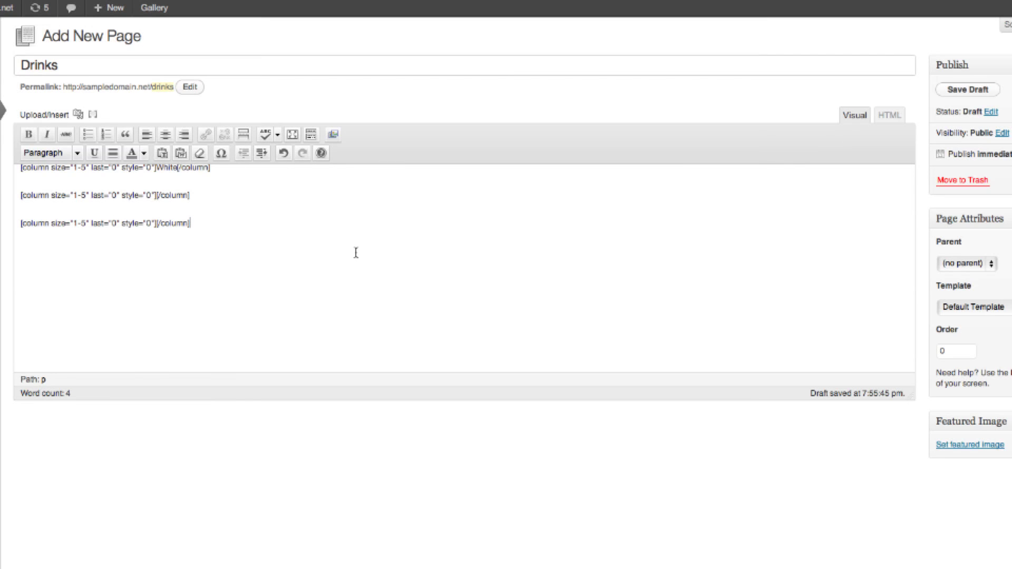
pyautogui.press('Return')
# Add a Red 1-5 column, then an empty 1-5 column marked as last.
pyautogui.click(92, 115)
pyautogui.click(484, 234)
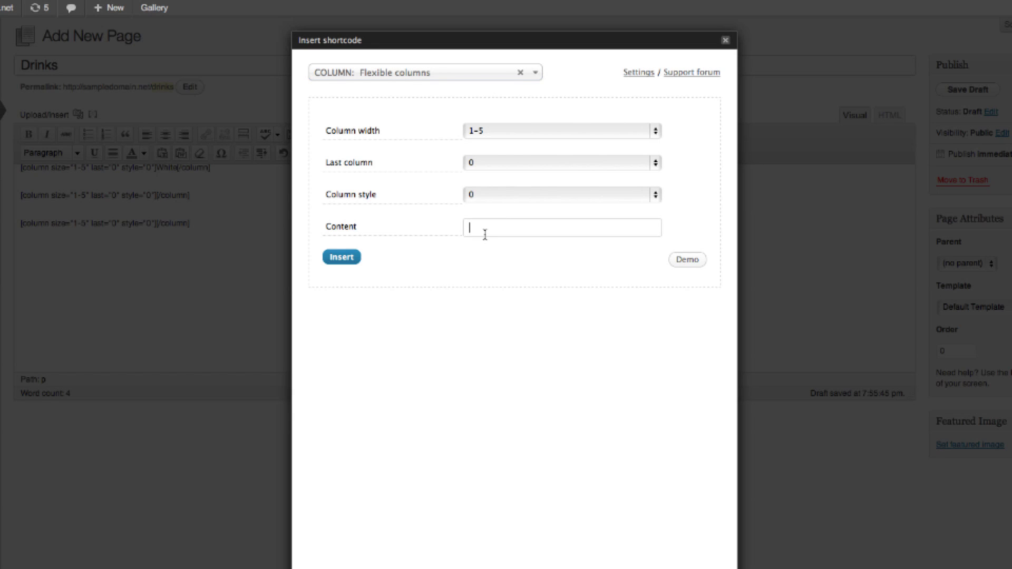
pyautogui.click(348, 258)
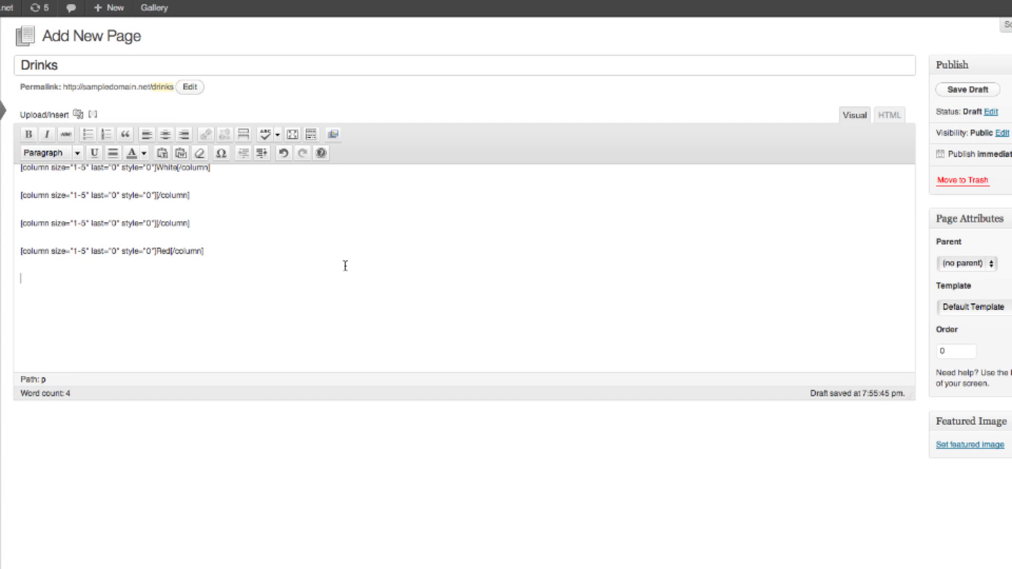
pyautogui.click(93, 115)
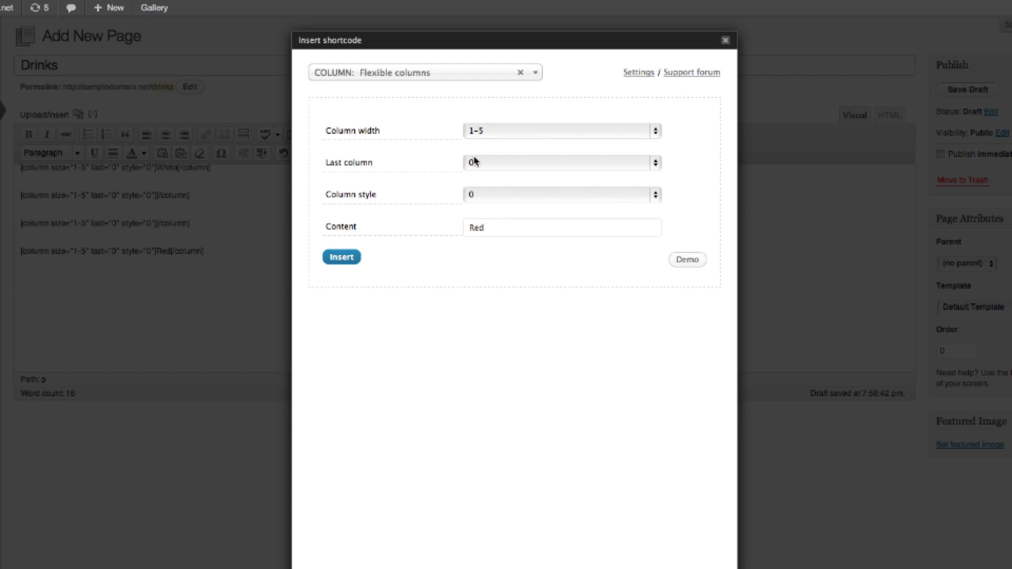
pyautogui.click(471, 159)
pyautogui.click(474, 174)
pyautogui.click(495, 230)
pyautogui.moveTo(495, 231); pyautogui.dragTo(436, 223)
pyautogui.press('BackSpace')
pyautogui.click(341, 258)
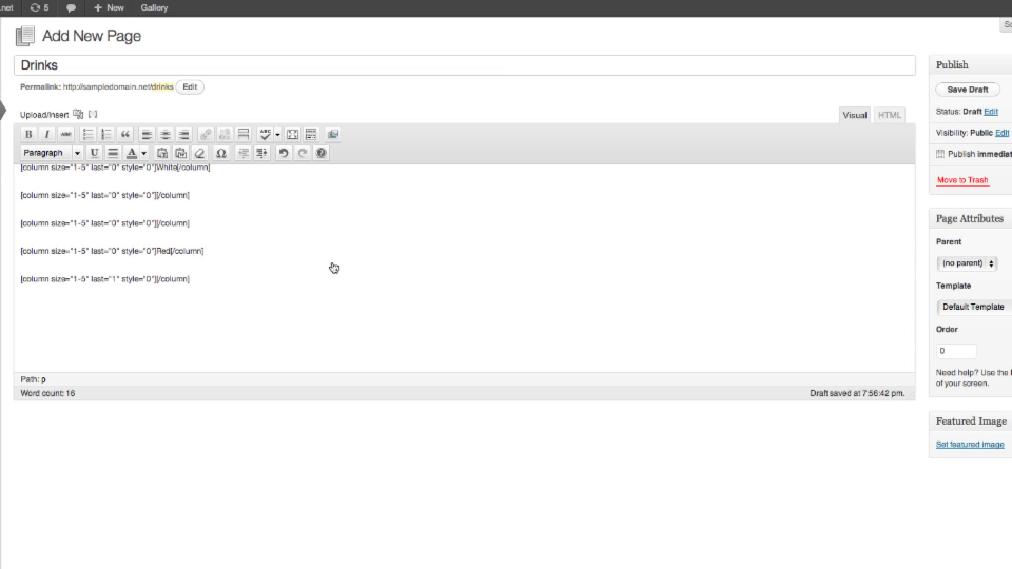
# Upload drinks.jpeg as the Drinks page's featured image and publish the page.
pyautogui.click(971, 445)
pyautogui.click(509, 195)
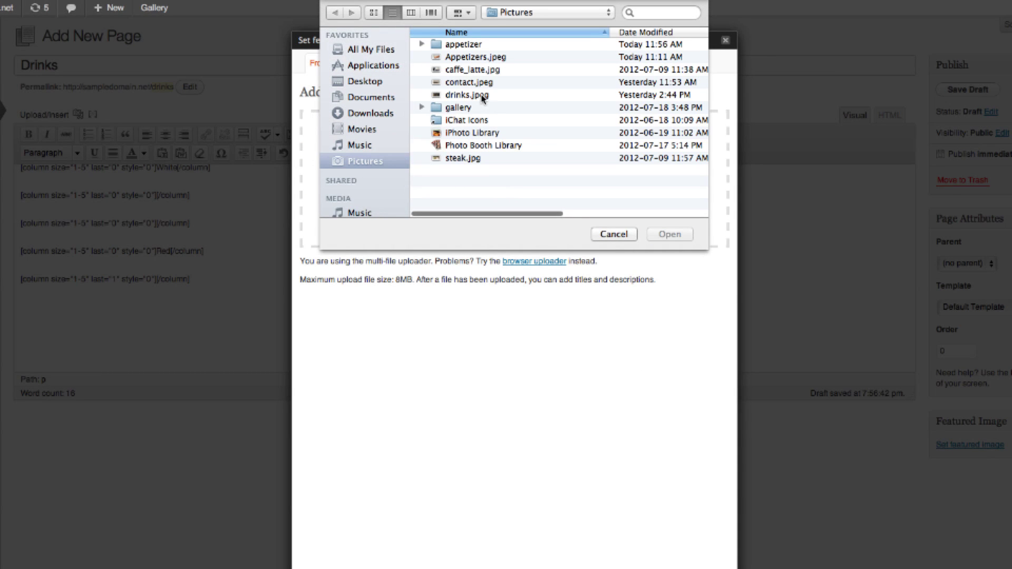
pyautogui.doubleClick(467, 95)
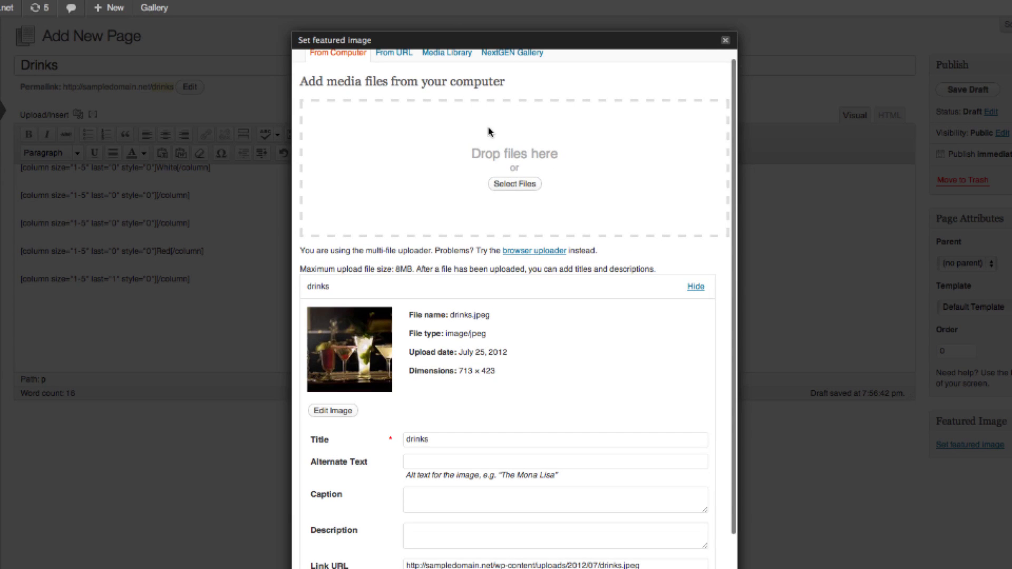
pyautogui.click(412, 442)
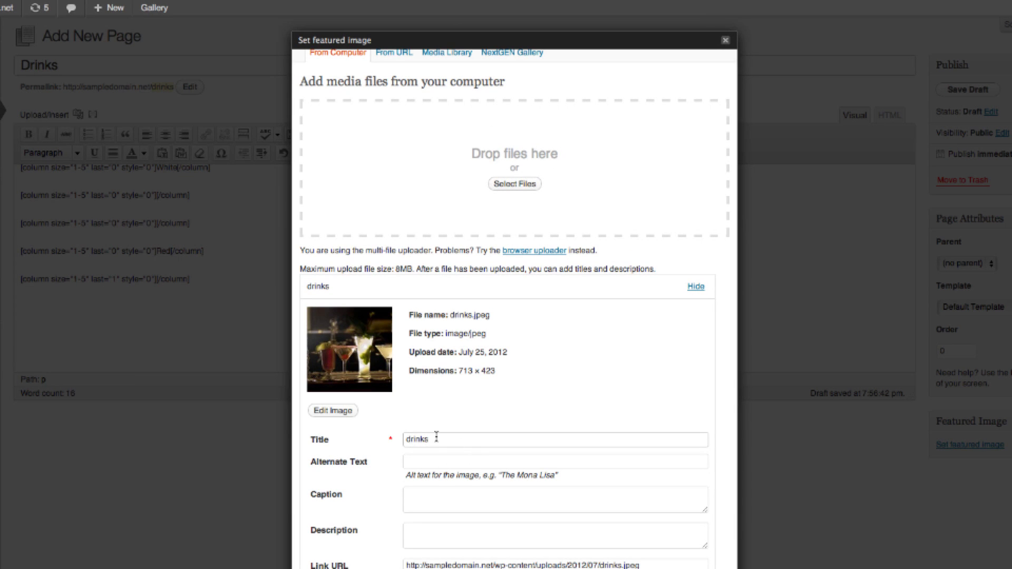
pyautogui.scroll(-3, 436, 438)
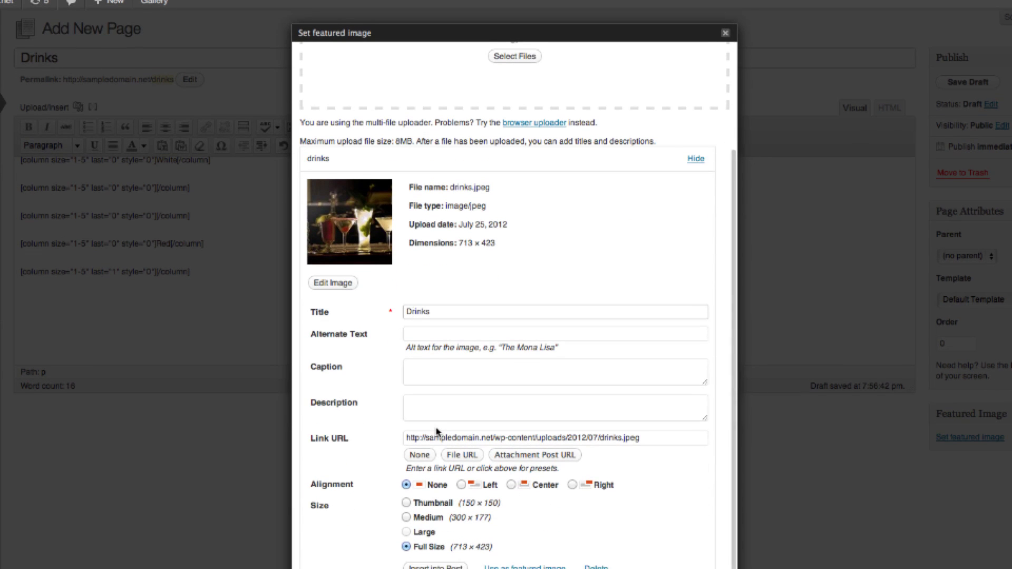
pyautogui.click(525, 507)
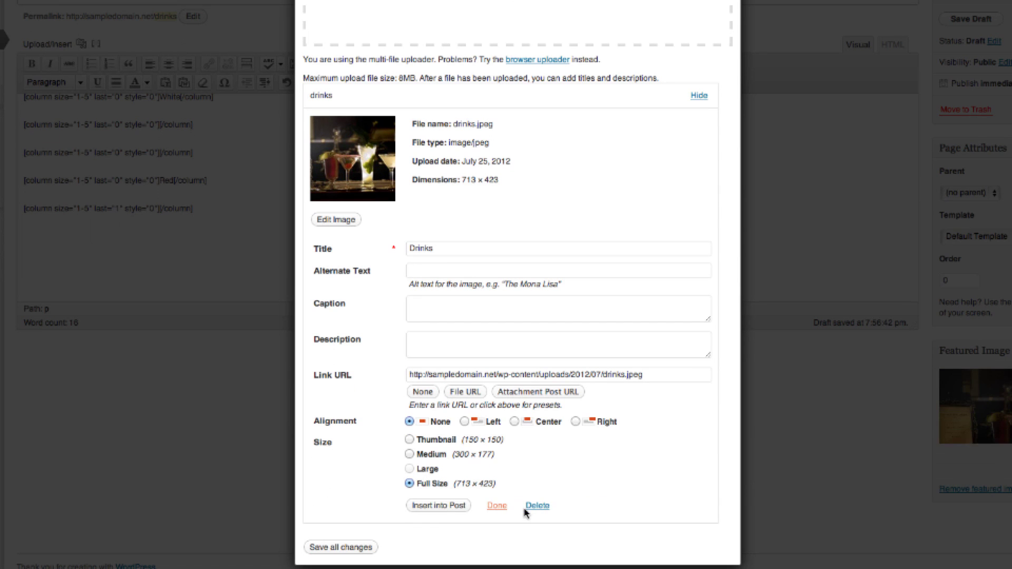
pyautogui.click(323, 548)
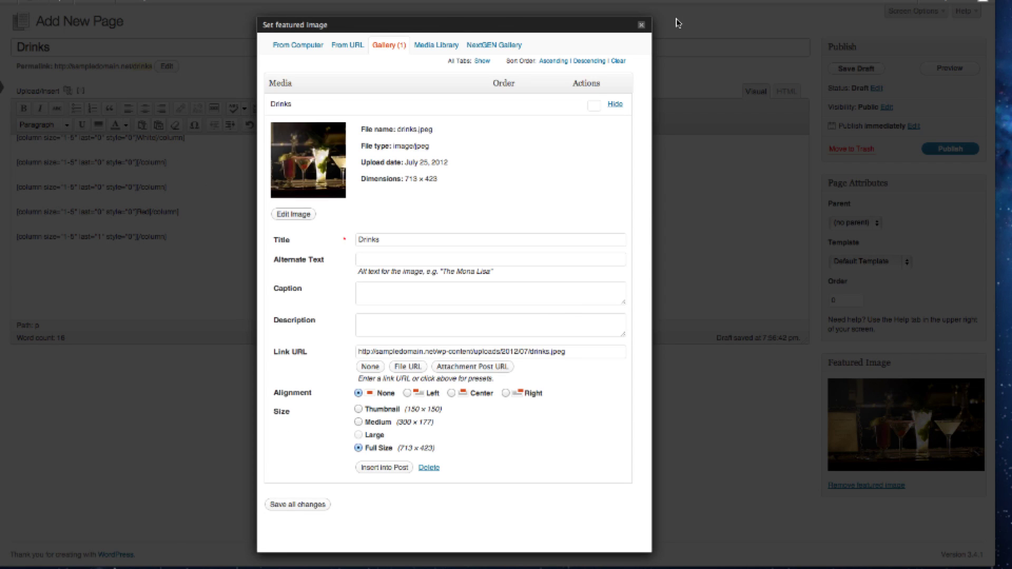
pyautogui.click(641, 26)
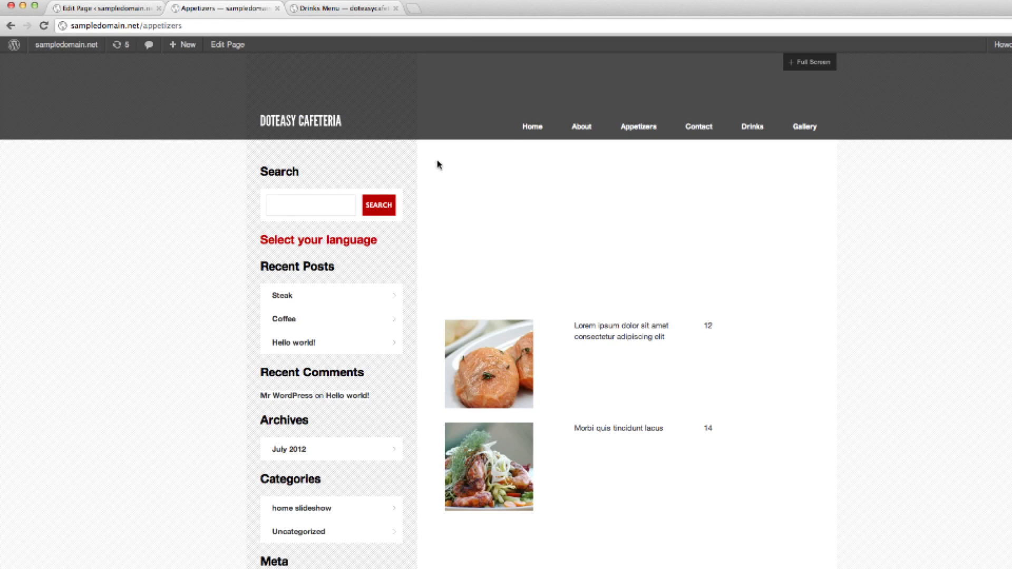
# Check the live Drinks page, copy 'Lorem' from the reference Drinks Menu, and return to the editor.
pyautogui.click(753, 129)
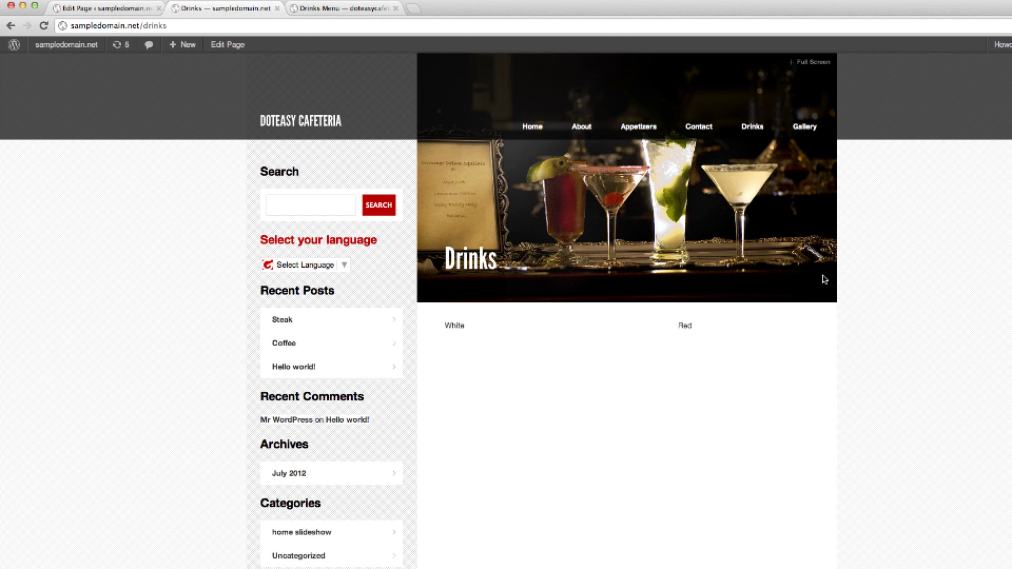
pyautogui.click(312, 10)
pyautogui.click(513, 317)
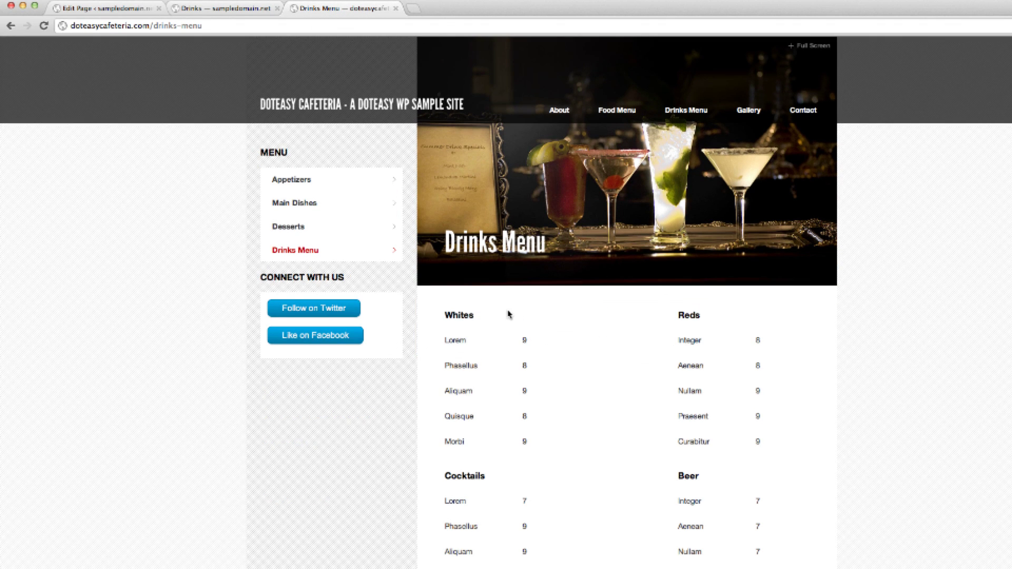
pyautogui.rightClick(465, 342)
pyautogui.click(470, 348)
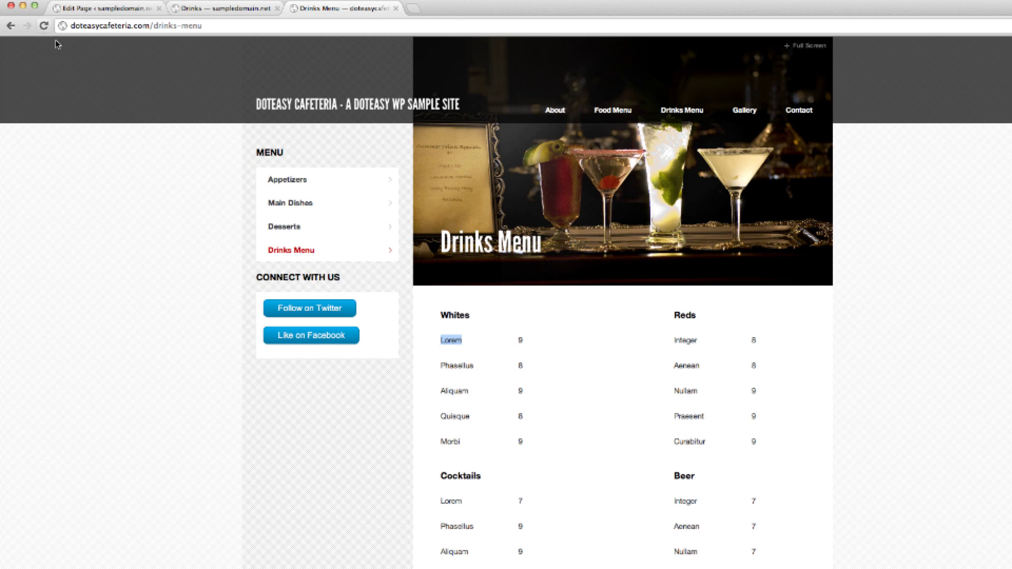
pyautogui.click(62, 9)
pyautogui.click(266, 340)
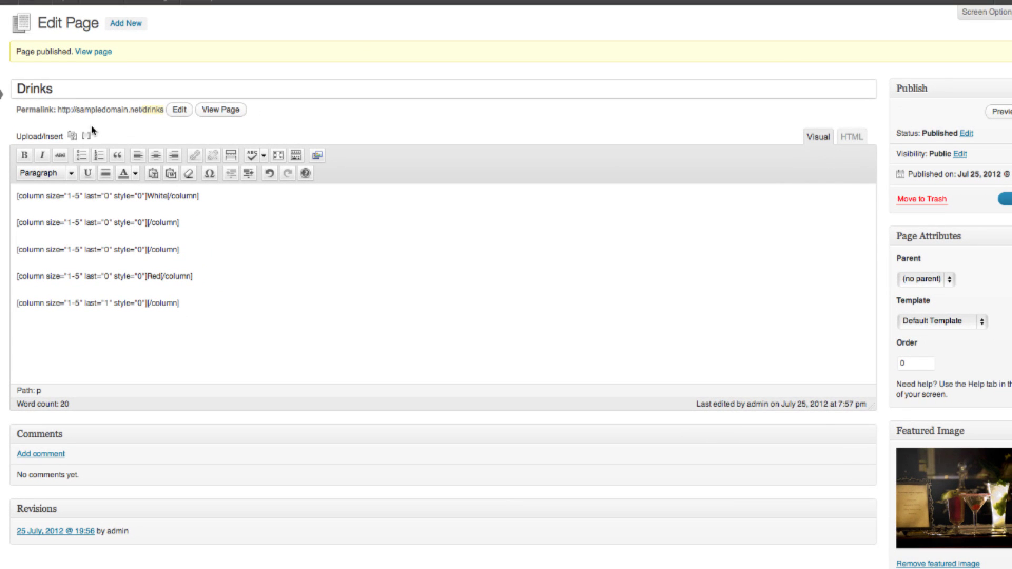
# Insert a 1-5 flexible column shortcode containing the pasted drink name Lorem.
pyautogui.click(87, 138)
pyautogui.click(383, 59)
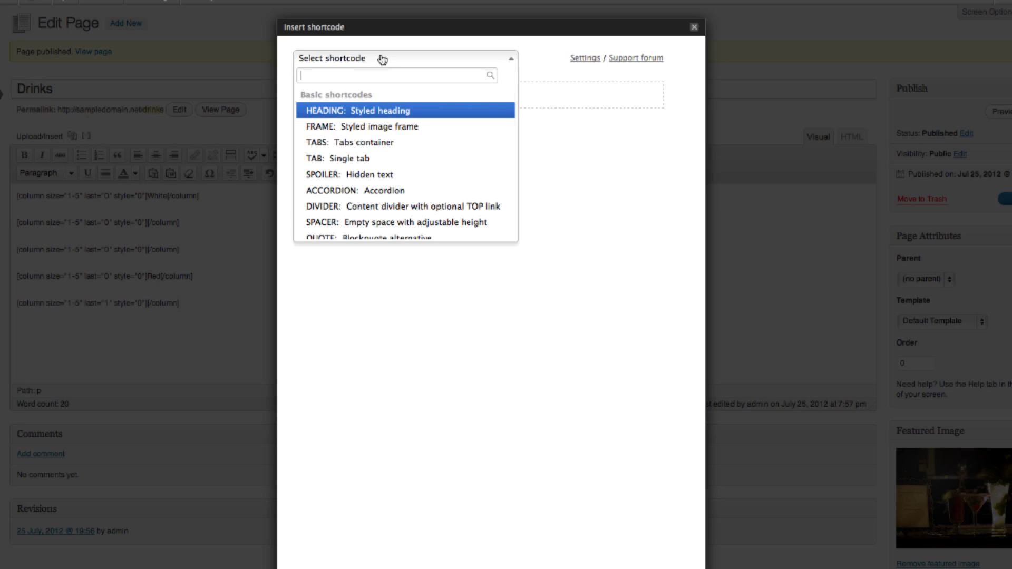
pyautogui.click(364, 145)
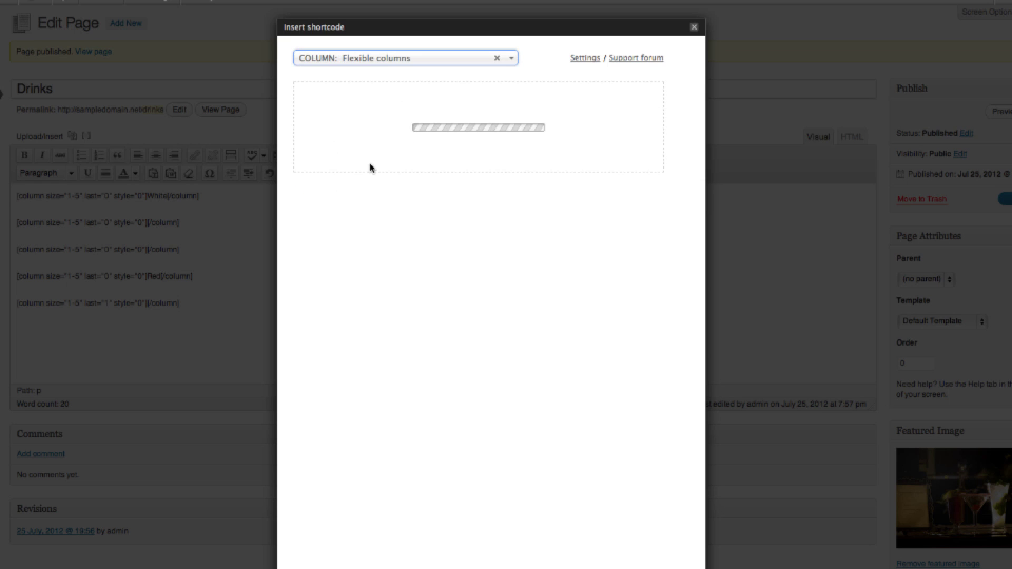
pyautogui.click(483, 113)
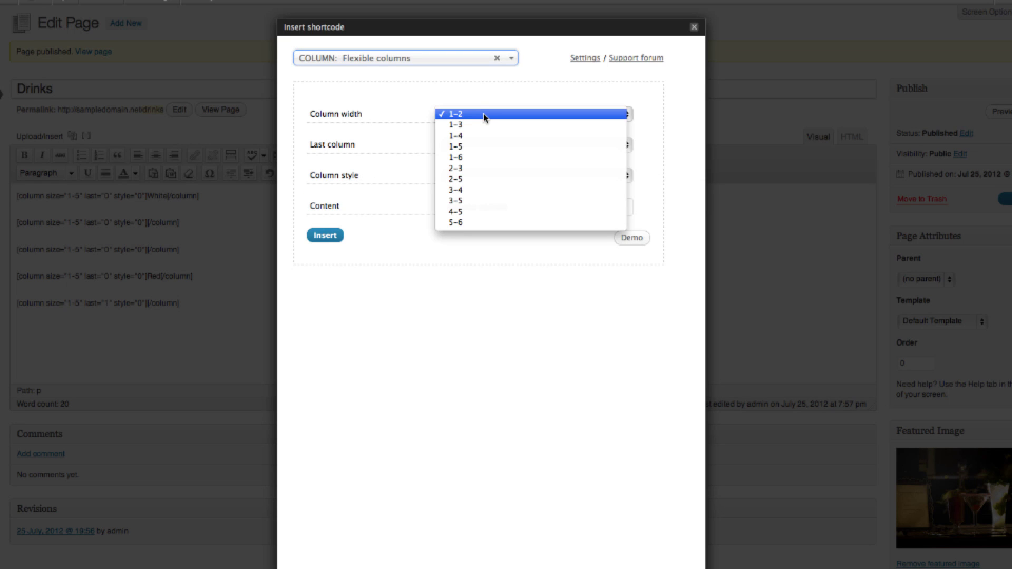
pyautogui.click(468, 147)
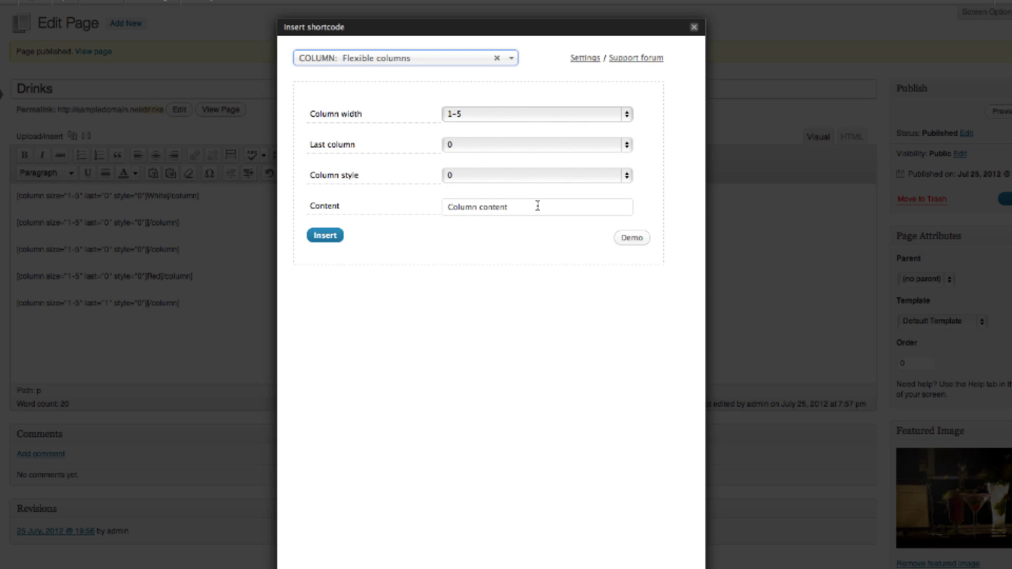
pyautogui.moveTo(537, 206); pyautogui.dragTo(436, 205)
pyautogui.rightClick(460, 215)
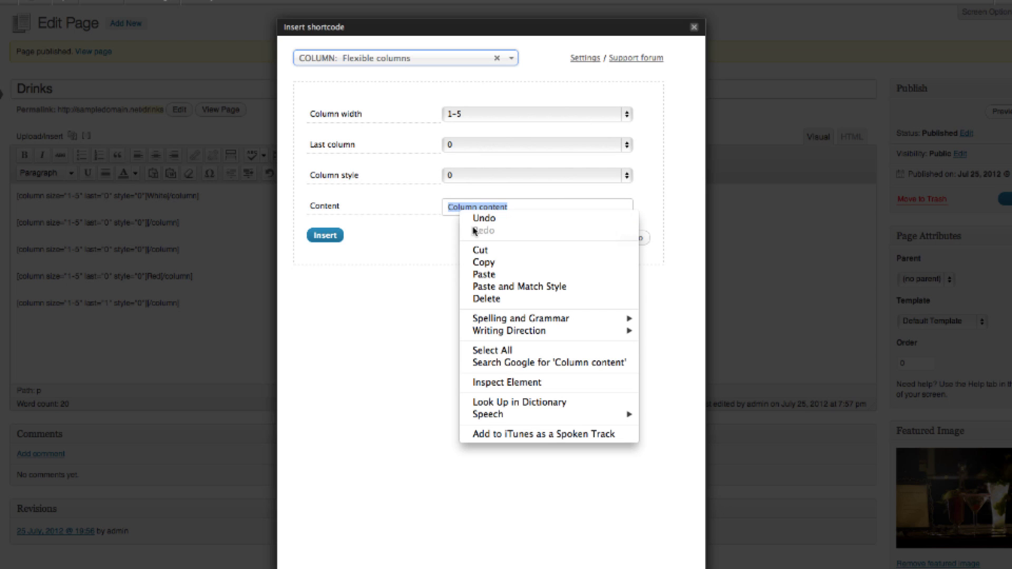
pyautogui.click(484, 274)
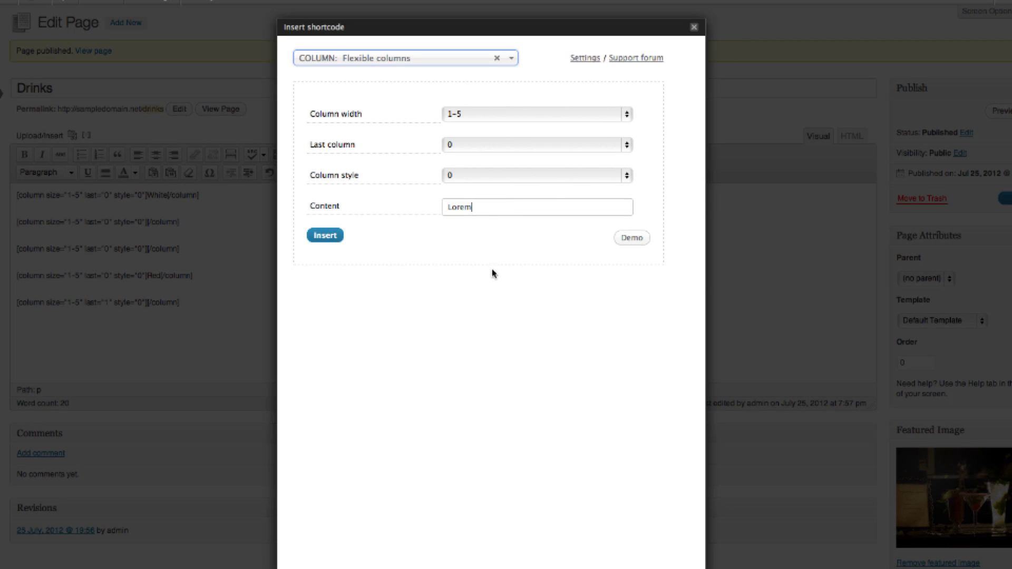
pyautogui.click(317, 239)
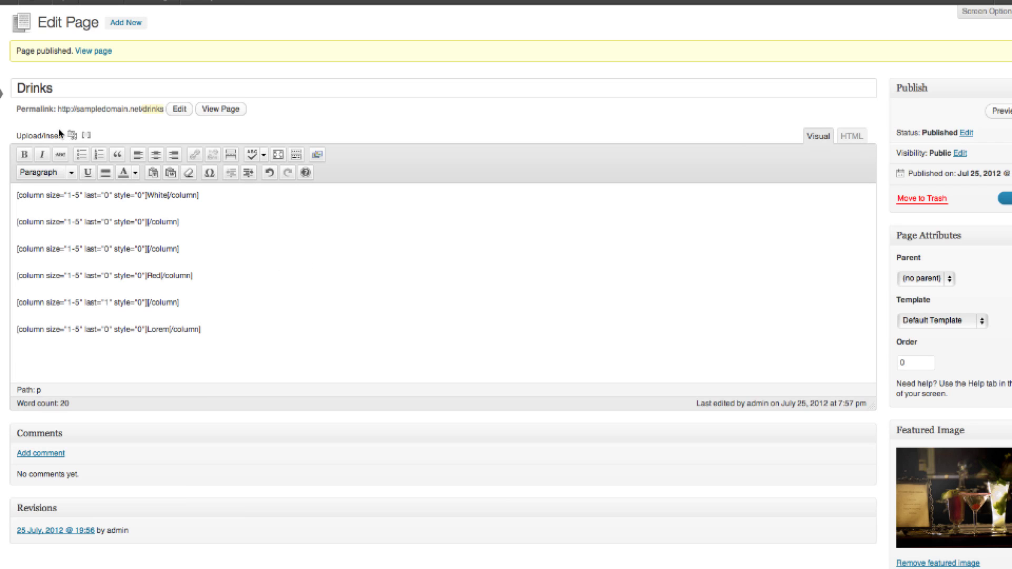
# Insert another 1-5 column holding the price 9.
pyautogui.click(87, 137)
pyautogui.click(425, 211)
pyautogui.press('Right')
pyautogui.press('super+a')
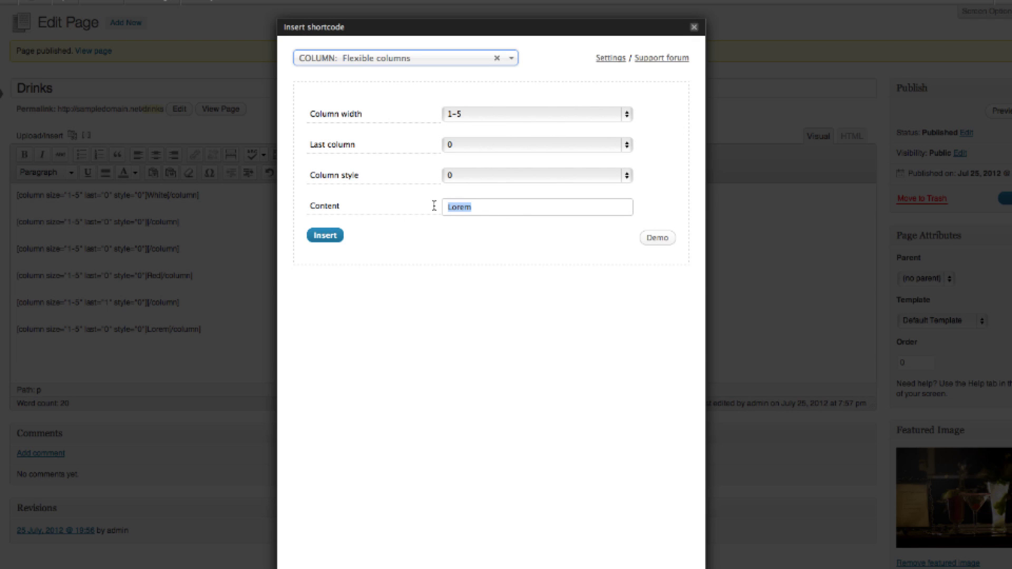
pyautogui.write('g')
pyautogui.click(342, 234)
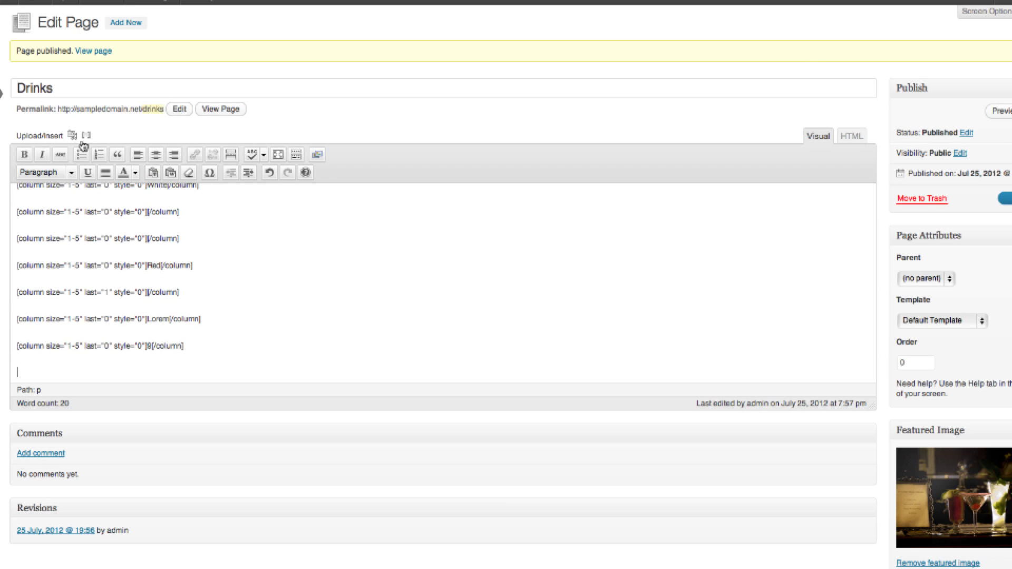
# Insert an empty 1-5 spacer column.
pyautogui.click(86, 137)
pyautogui.click(465, 208)
pyautogui.click(323, 234)
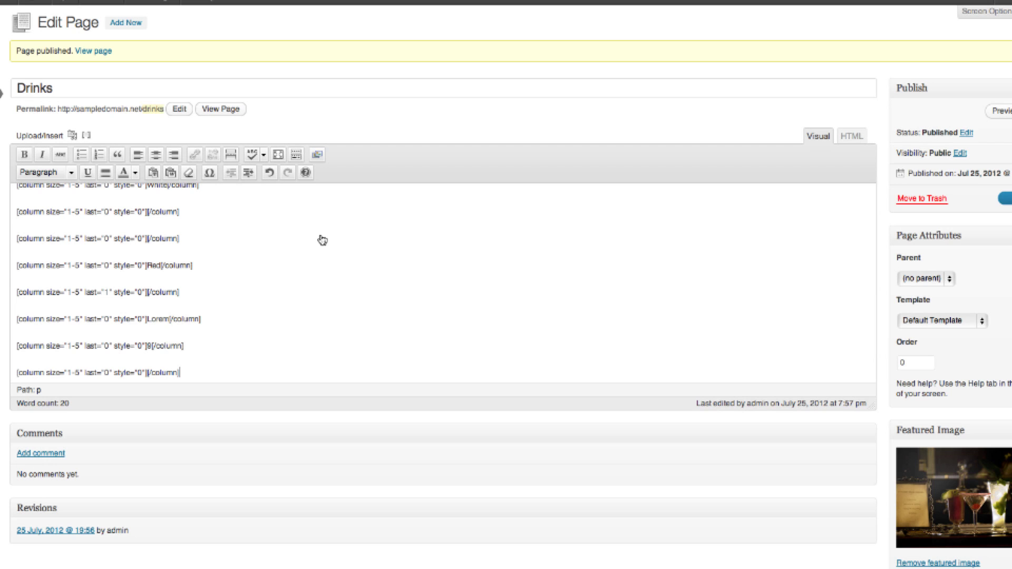
pyautogui.scroll(-1, 323, 235)
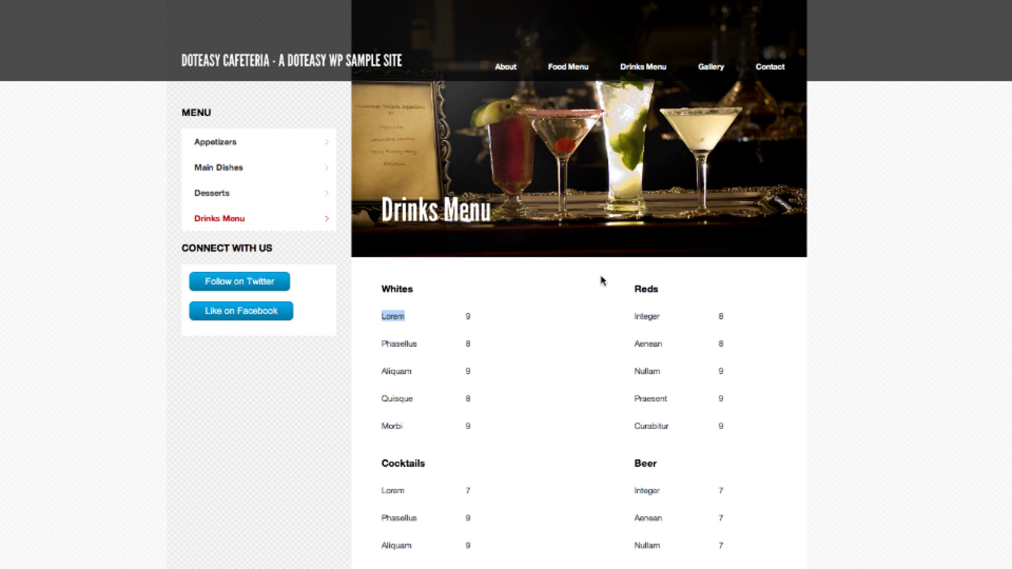
# Copy 'Integer' from the reference menu and insert it as a 1-5 column.
pyautogui.moveTo(636, 316); pyautogui.dragTo(666, 317)
pyautogui.rightClick(656, 319)
pyautogui.click(663, 326)
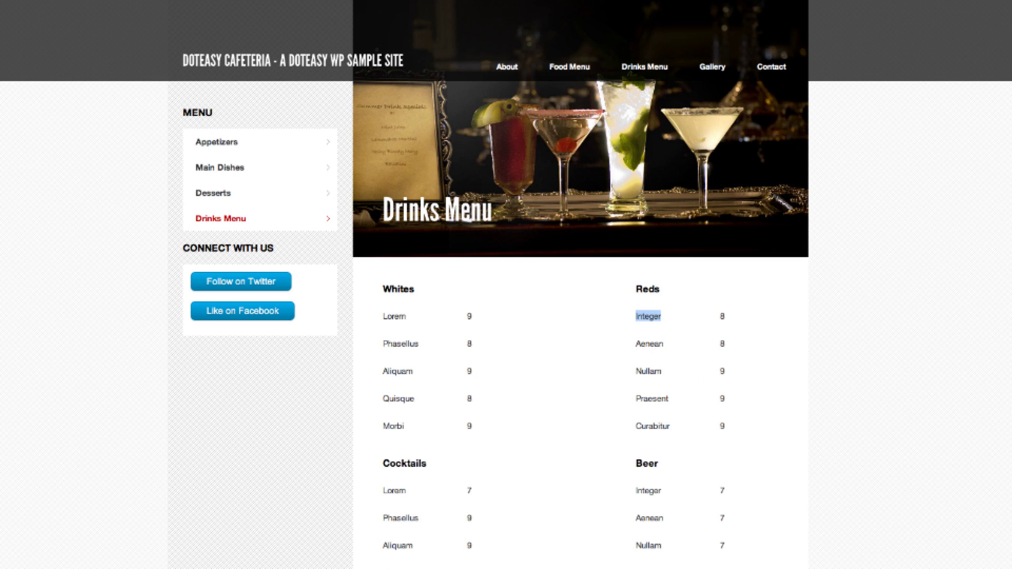
pyautogui.hotkey('ctrl', 'Tab')
pyautogui.scroll(-2, 293, 255)
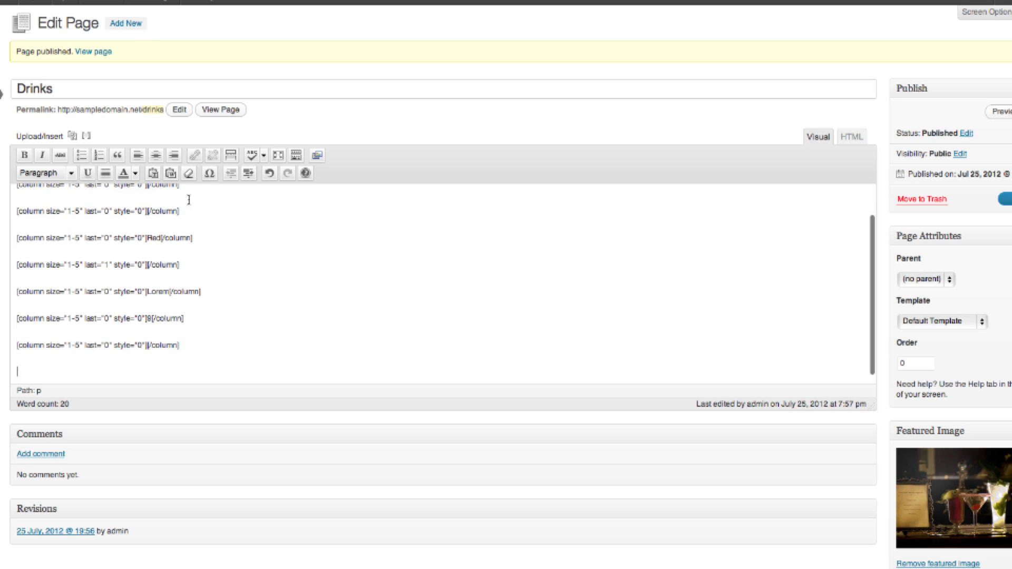
pyautogui.click(86, 136)
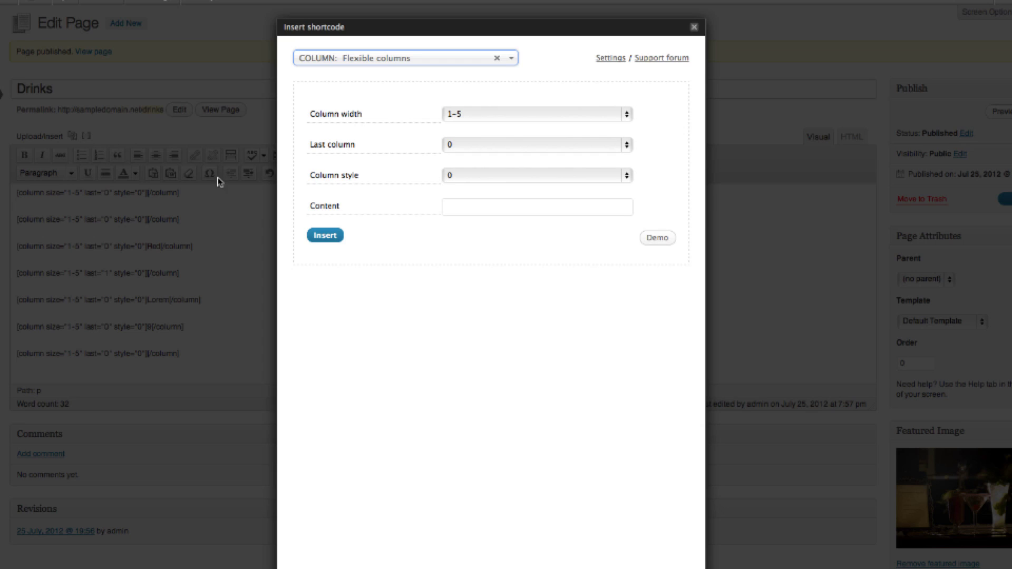
pyautogui.click(458, 212)
pyautogui.rightClick(457, 211)
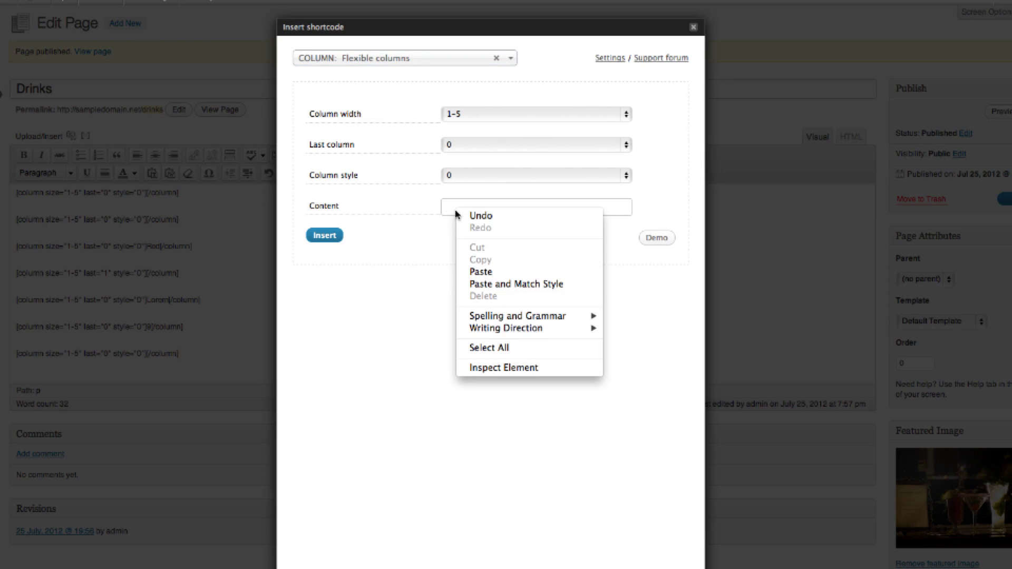
pyautogui.click(491, 272)
pyautogui.click(323, 236)
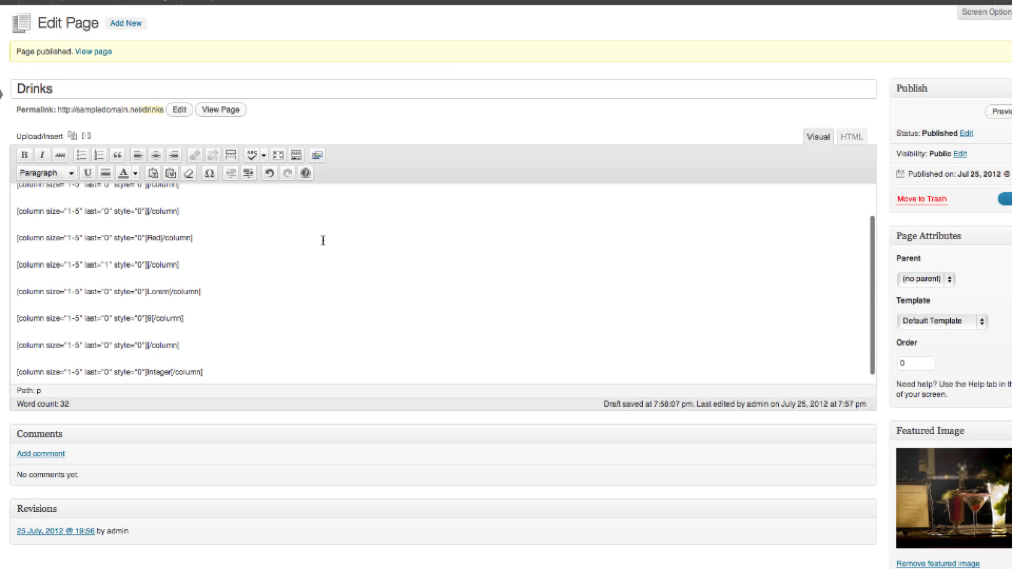
# Insert a final 1-5 column marked as the last column, holding 9.
pyautogui.press('Return')
pyautogui.click(88, 137)
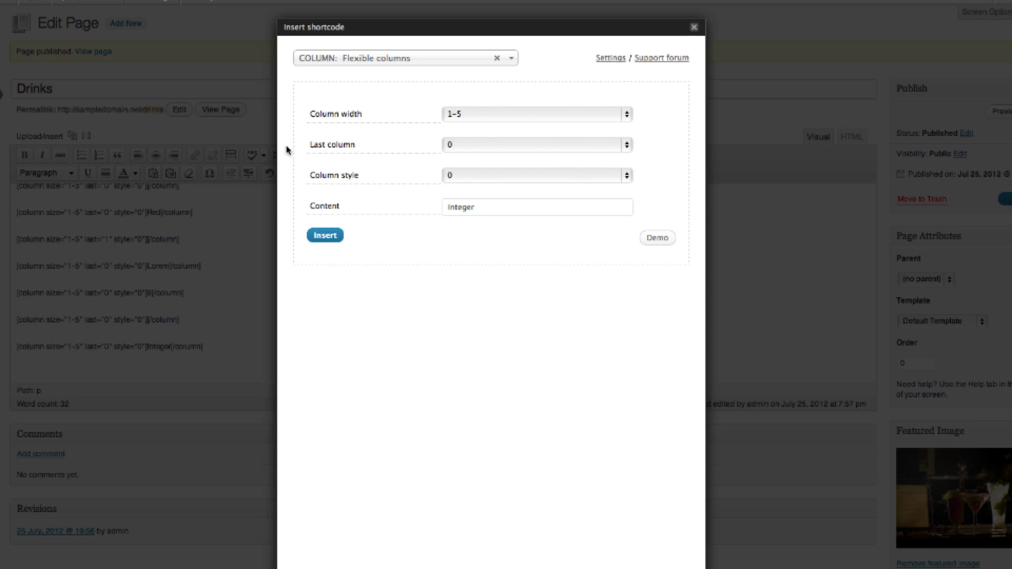
pyautogui.click(489, 151)
pyautogui.click(489, 158)
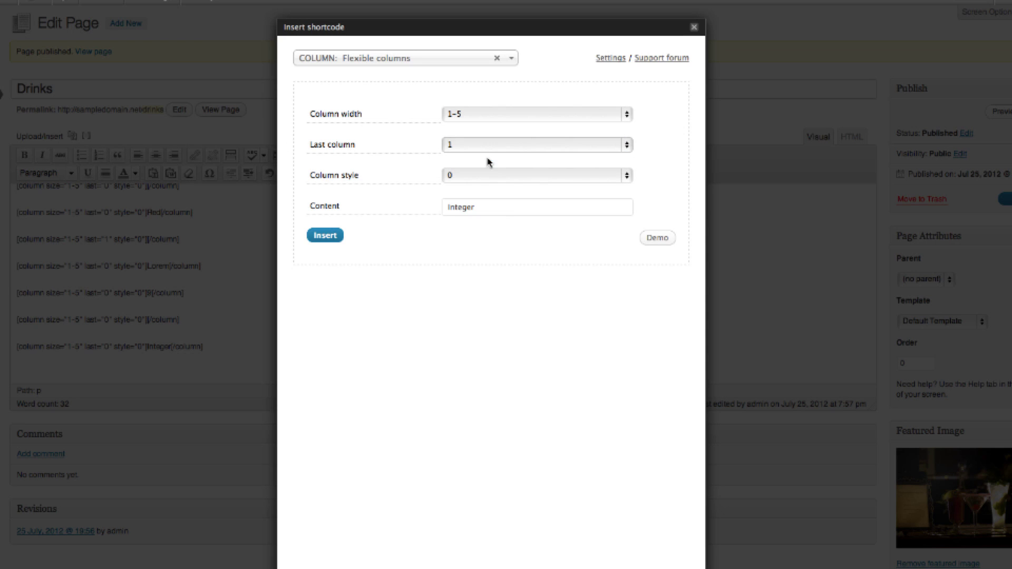
pyautogui.doubleClick(455, 207)
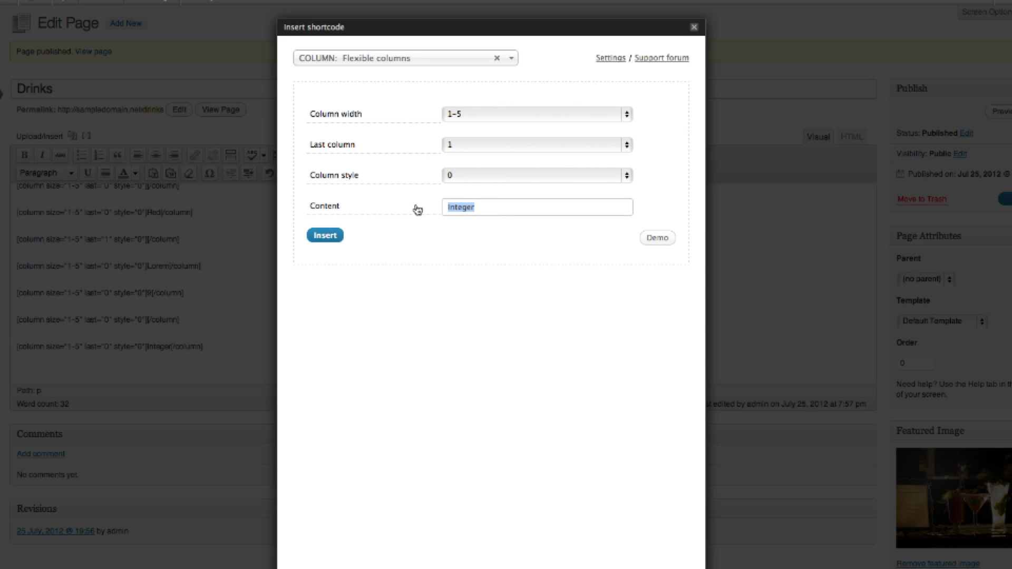
pyautogui.write('9')
pyautogui.click(333, 239)
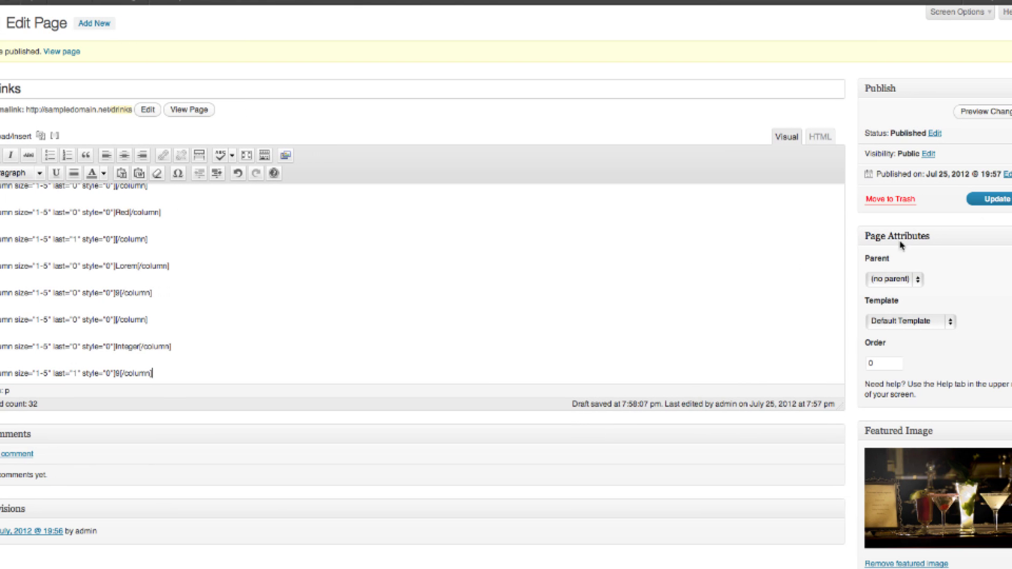
# Update the Drinks page and view the live page showing the new rows.
pyautogui.click(991, 203)
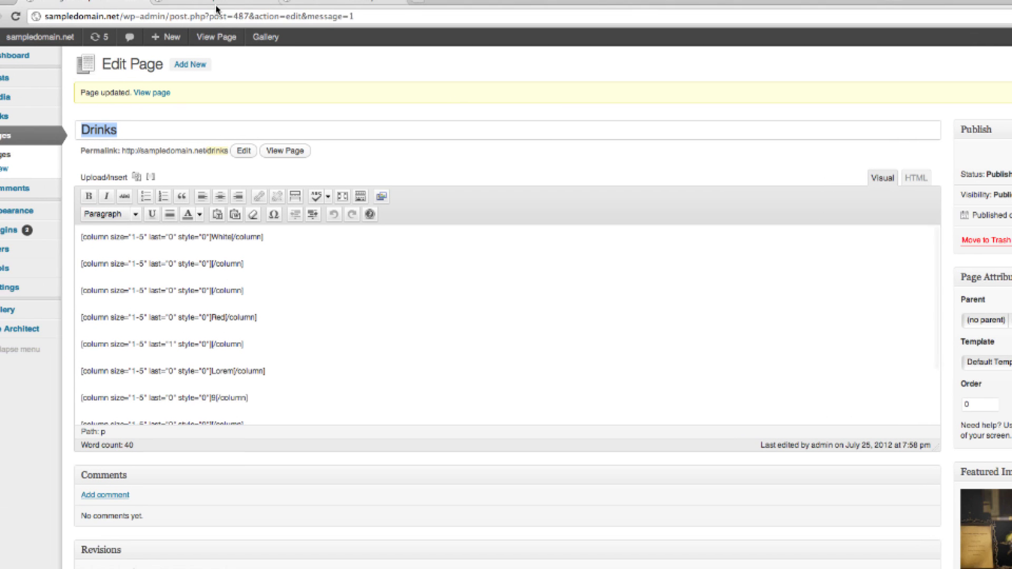
pyautogui.click(246, 11)
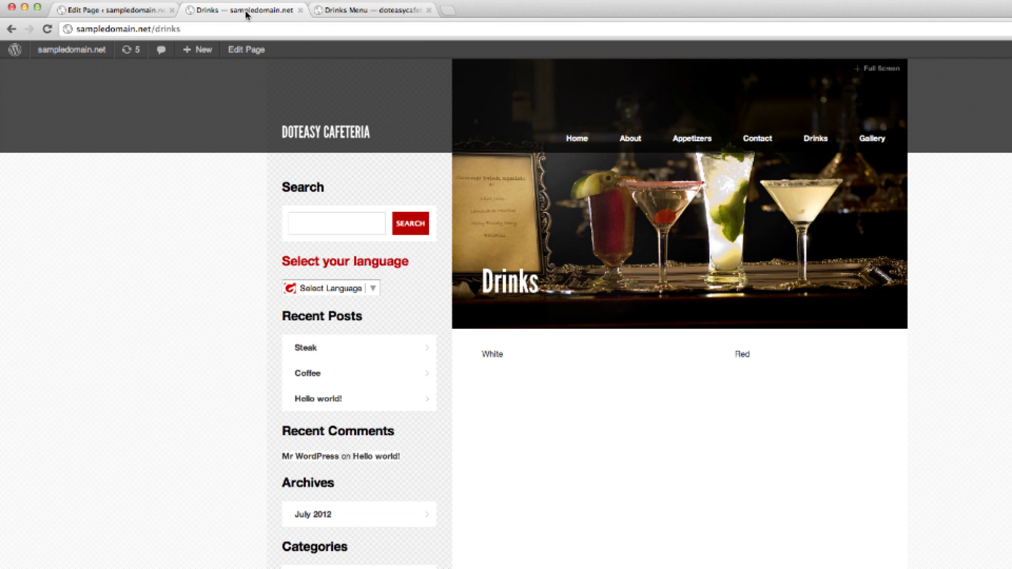